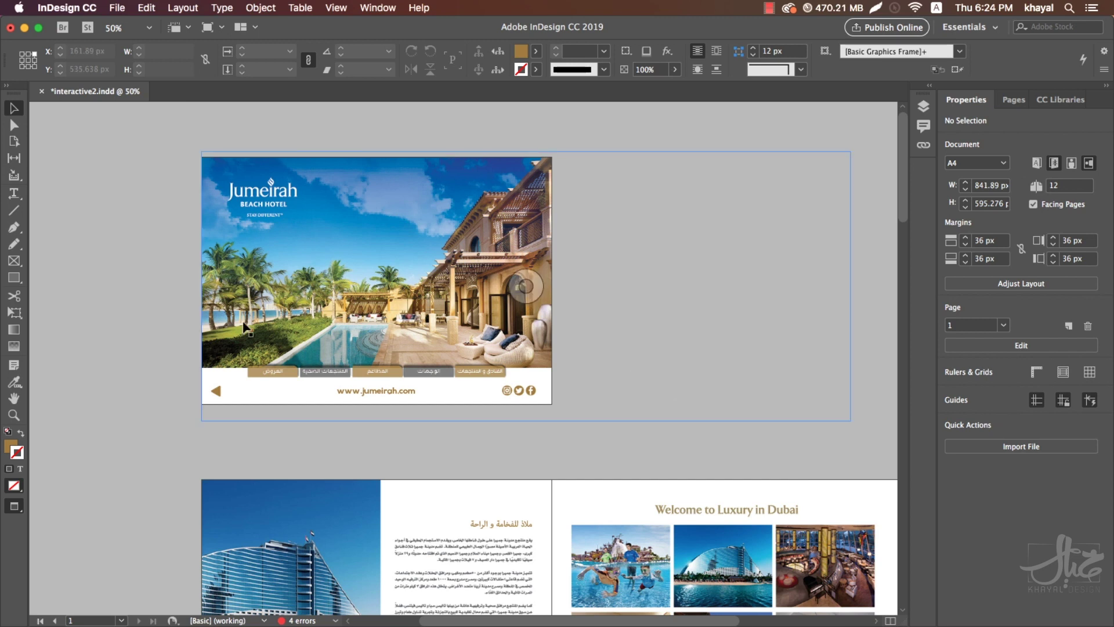
scroll(260, 293, "down", 5)
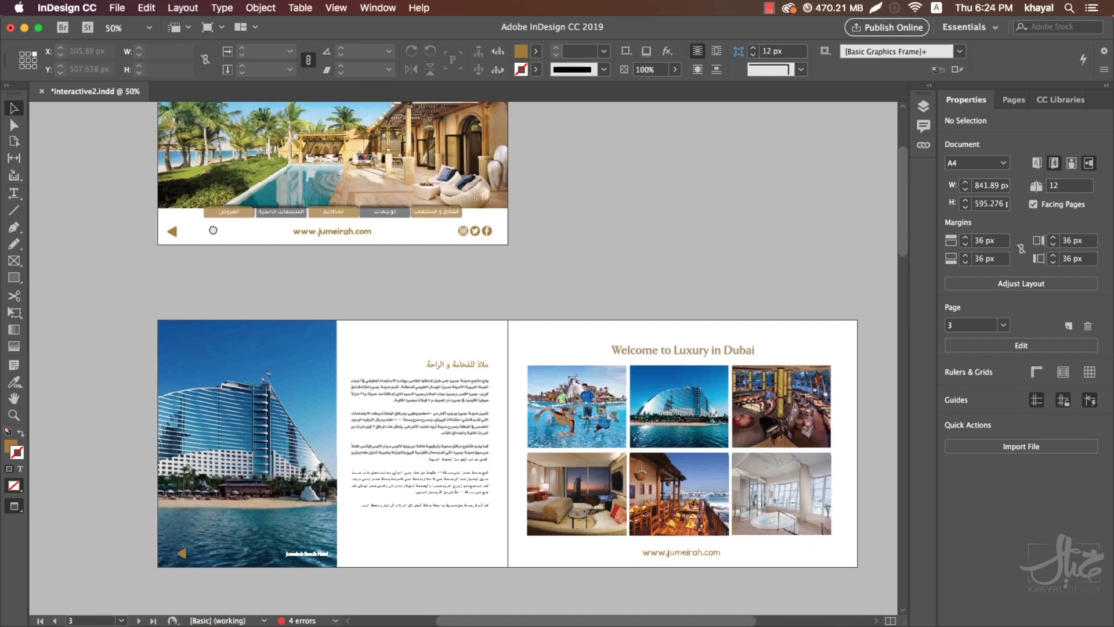
scroll(260, 293, "down", 3)
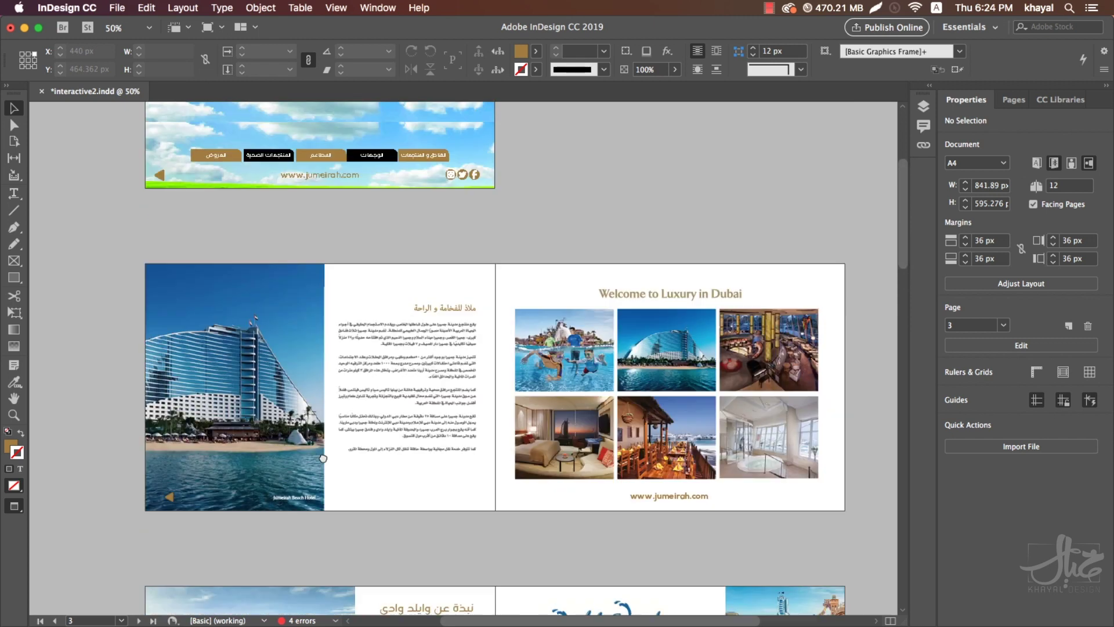
scroll(323, 459, "up", 3)
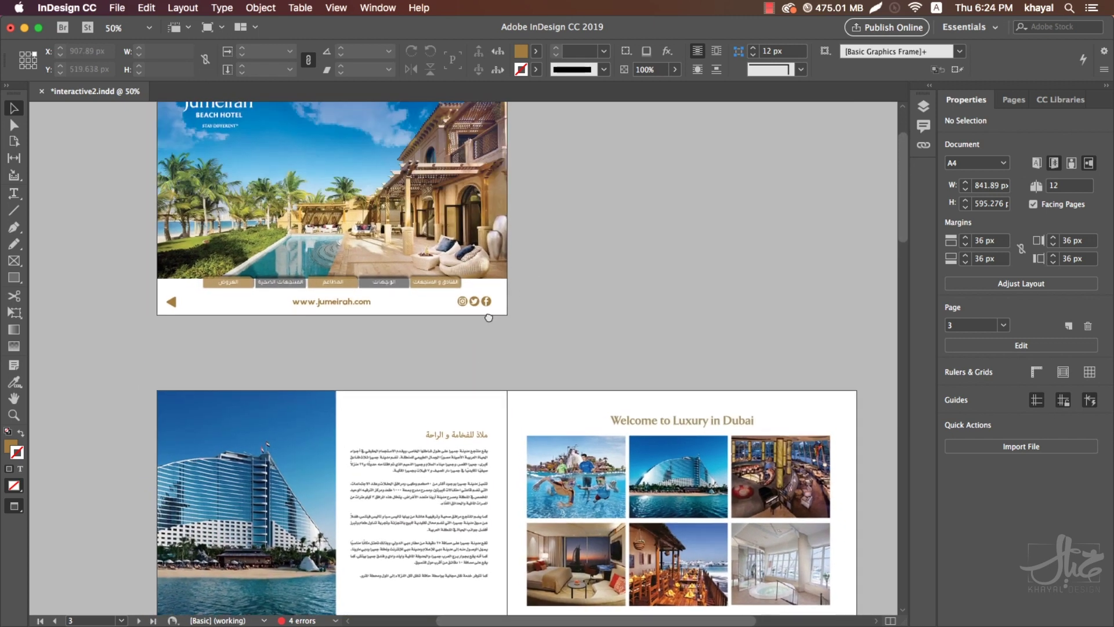
scroll(516, 304, "down", 2)
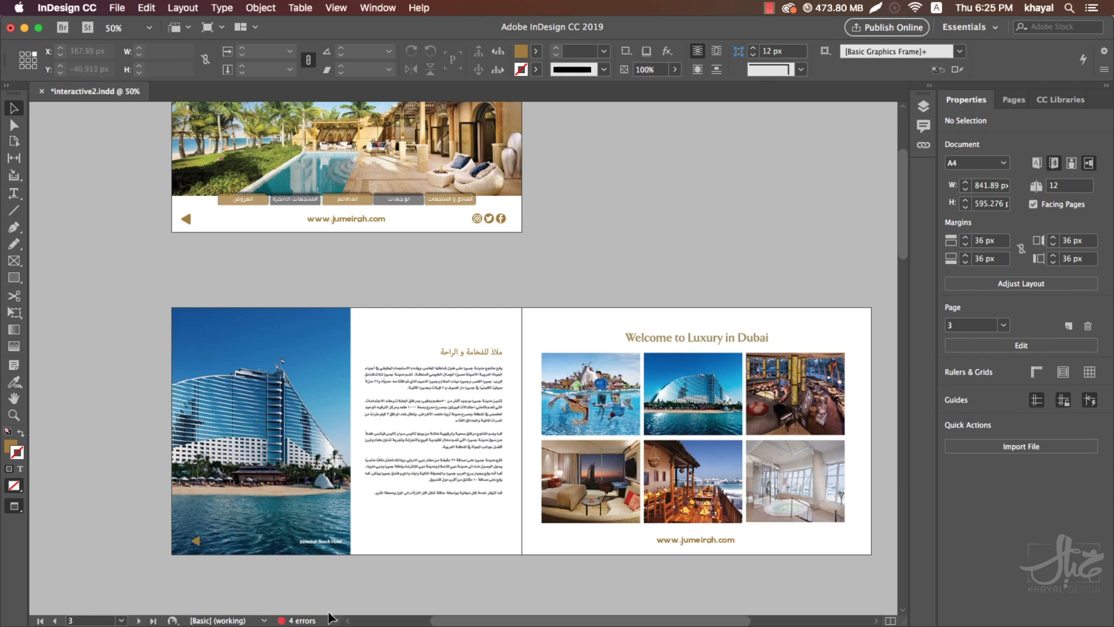
Step: Open Preflight for the document and place it over the middle of the page area
left_click(378, 8)
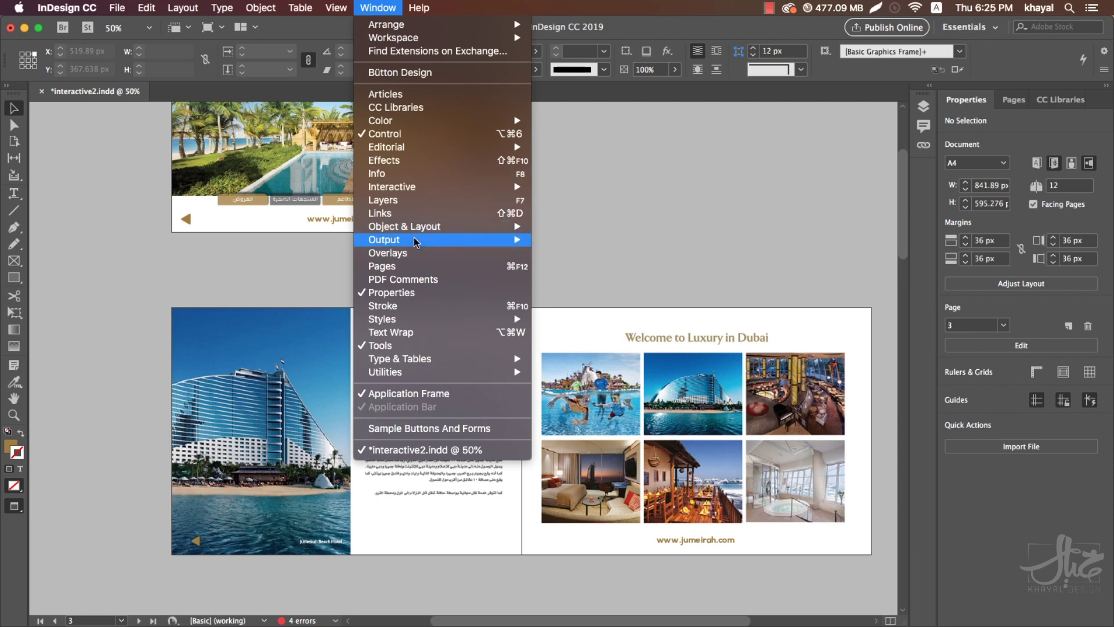
mouse_move(417, 240)
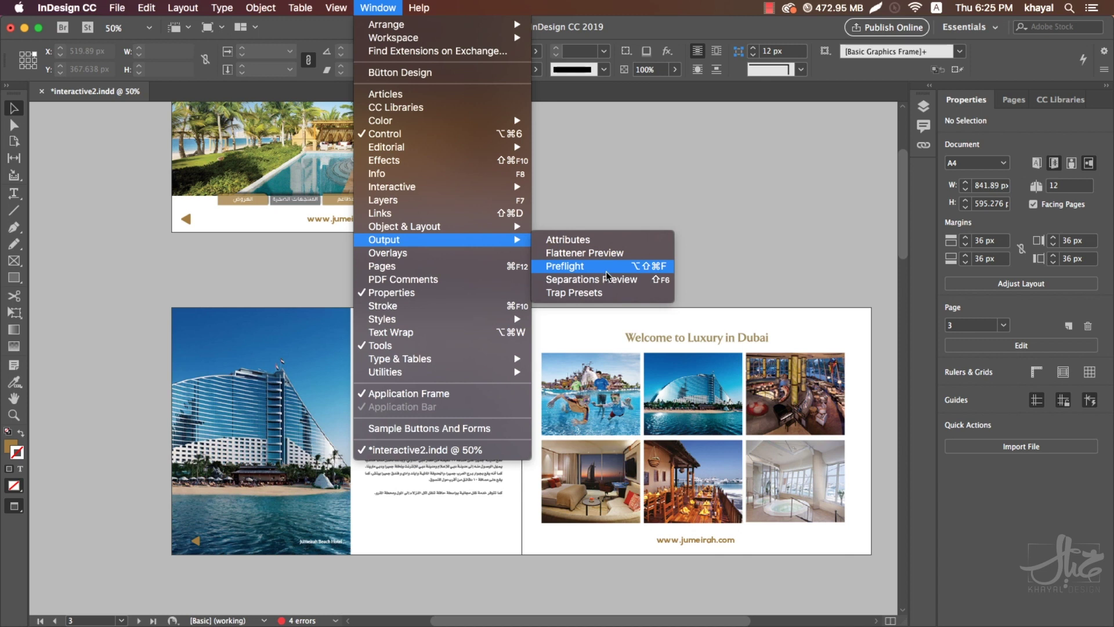
left_click(576, 268)
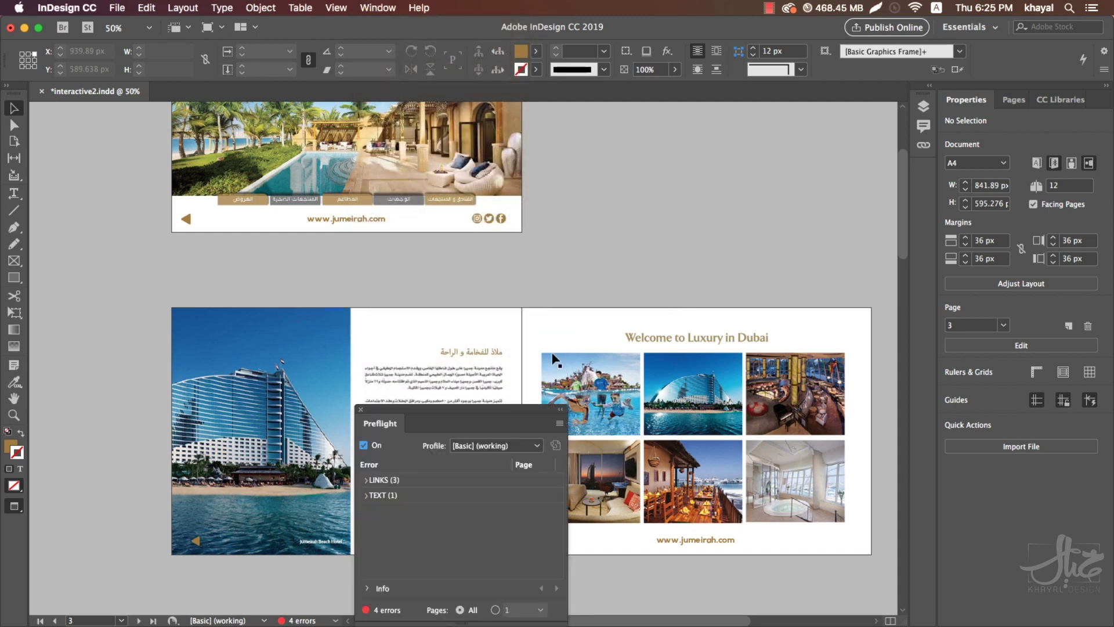
left_click(361, 411)
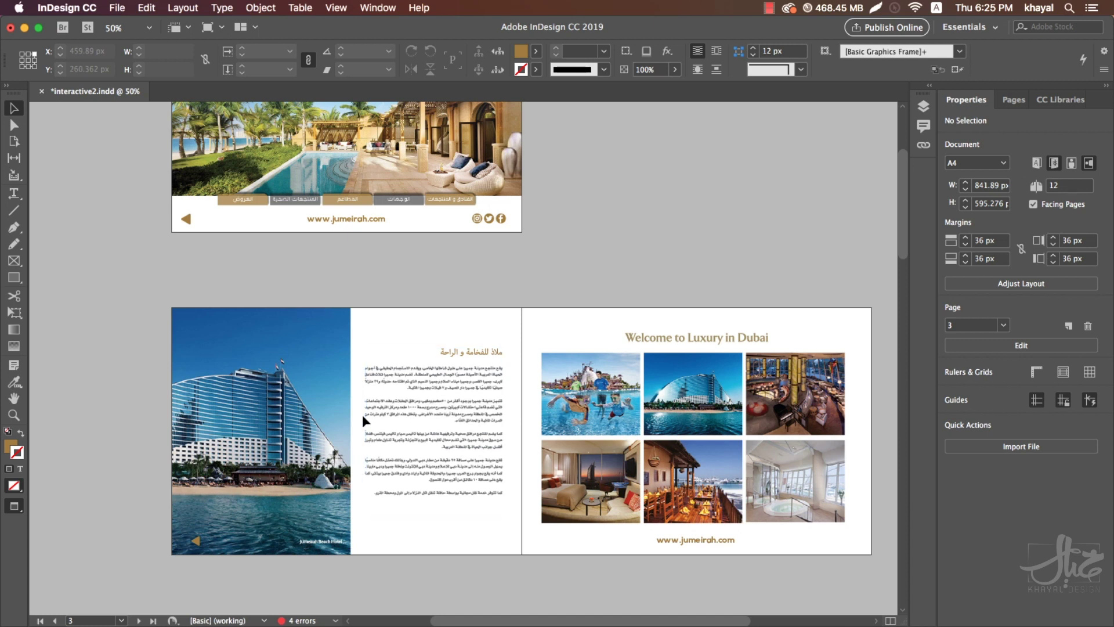
double_click(301, 621)
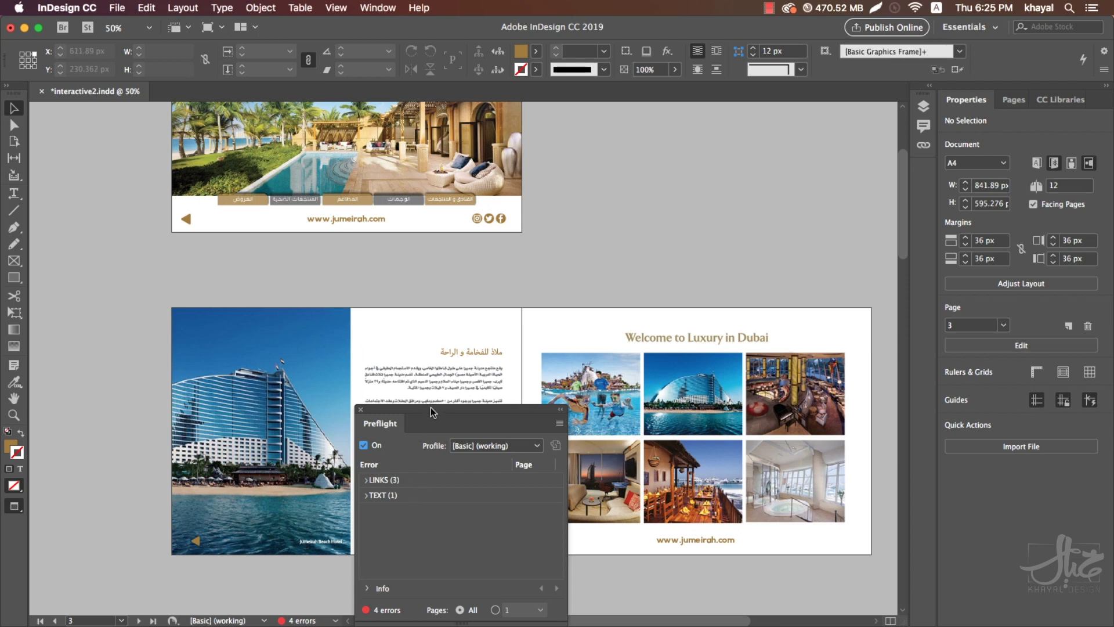
left_click_drag(427, 409, 474, 280)
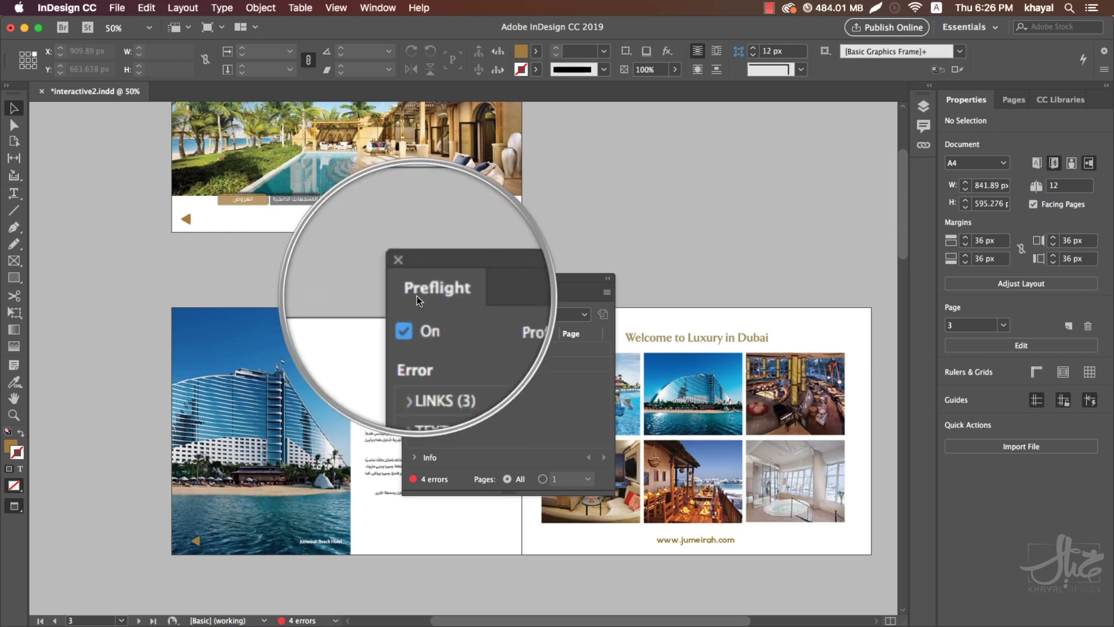
Step: Turn preflight checking off and on again, keeping the [Basic] (working) profile
left_click(412, 315)
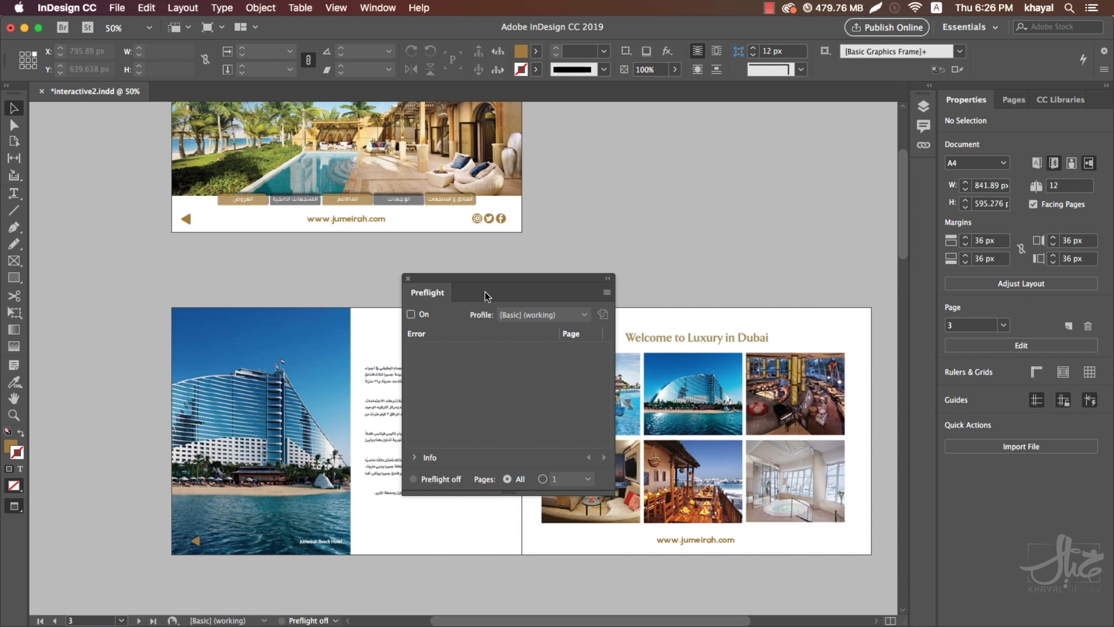
left_click(412, 314)
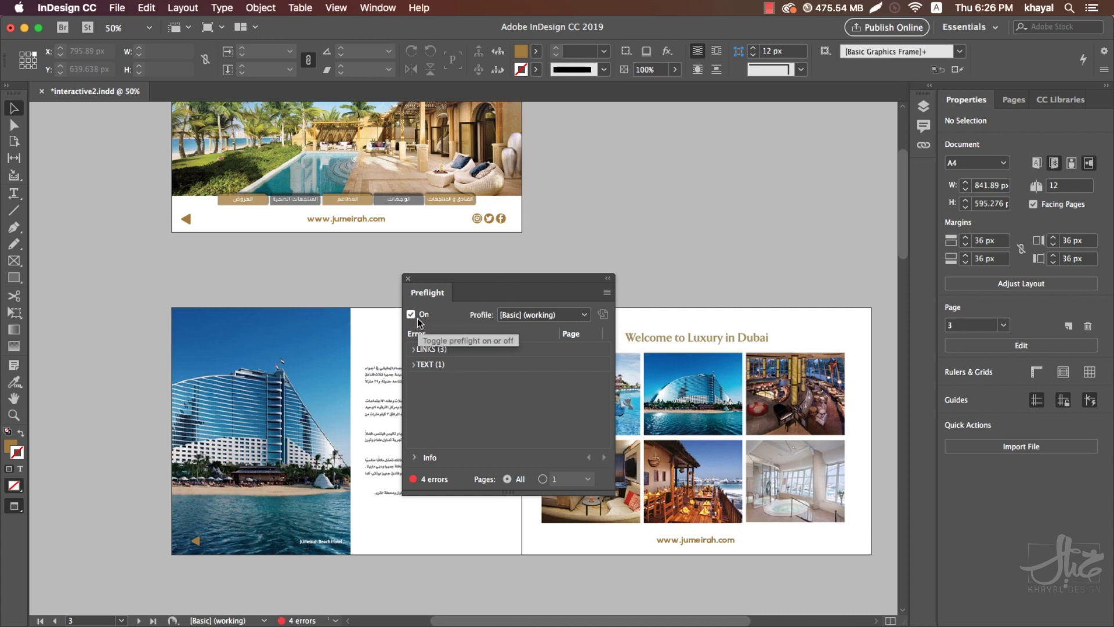
left_click(536, 315)
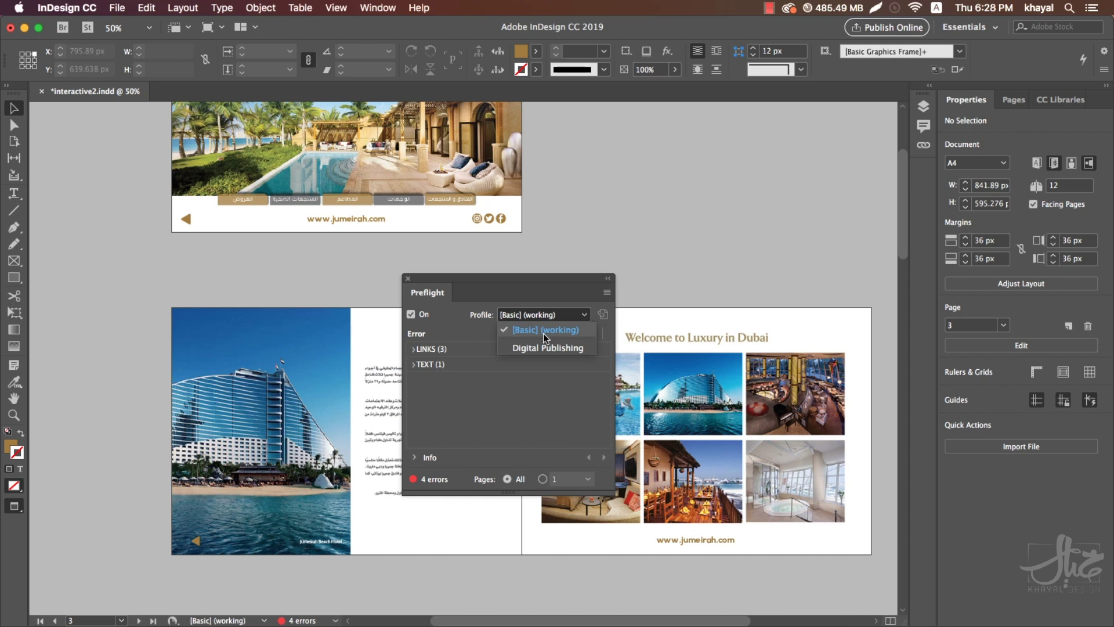
left_click(543, 331)
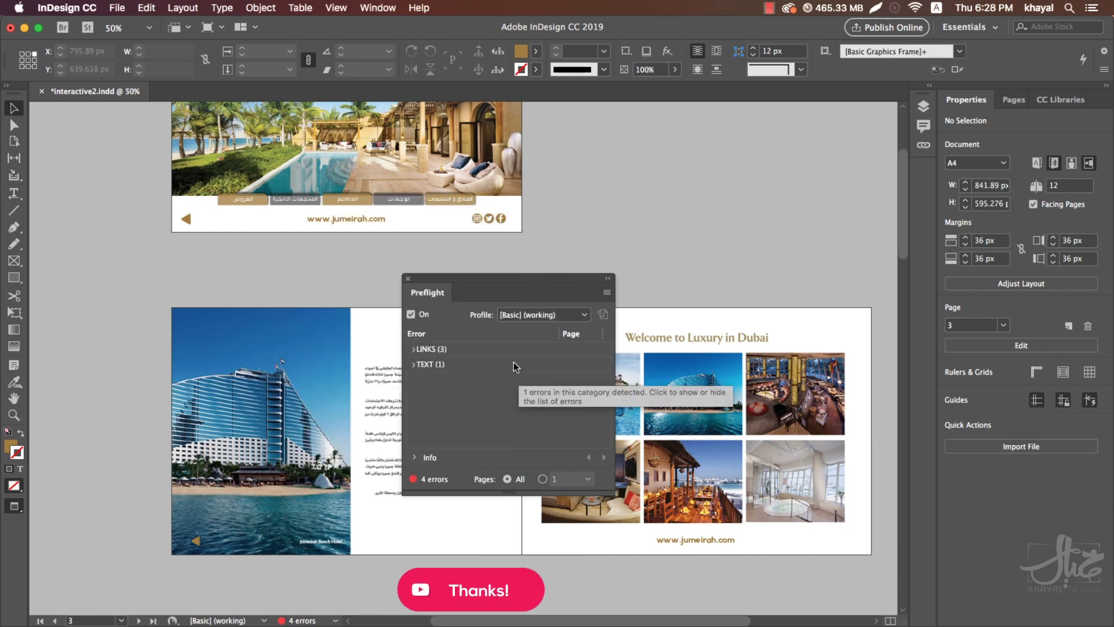
Step: Examine the missing and modified link entries under the LINKS errors, and collapse the category again
left_click(414, 349)
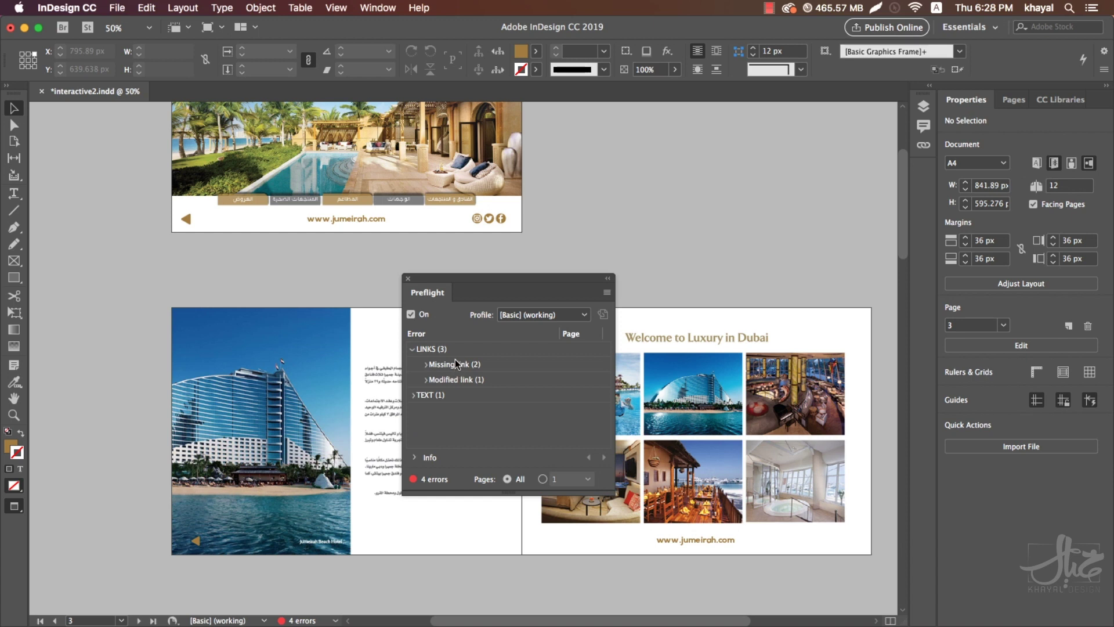
left_click(426, 365)
left_click(427, 408)
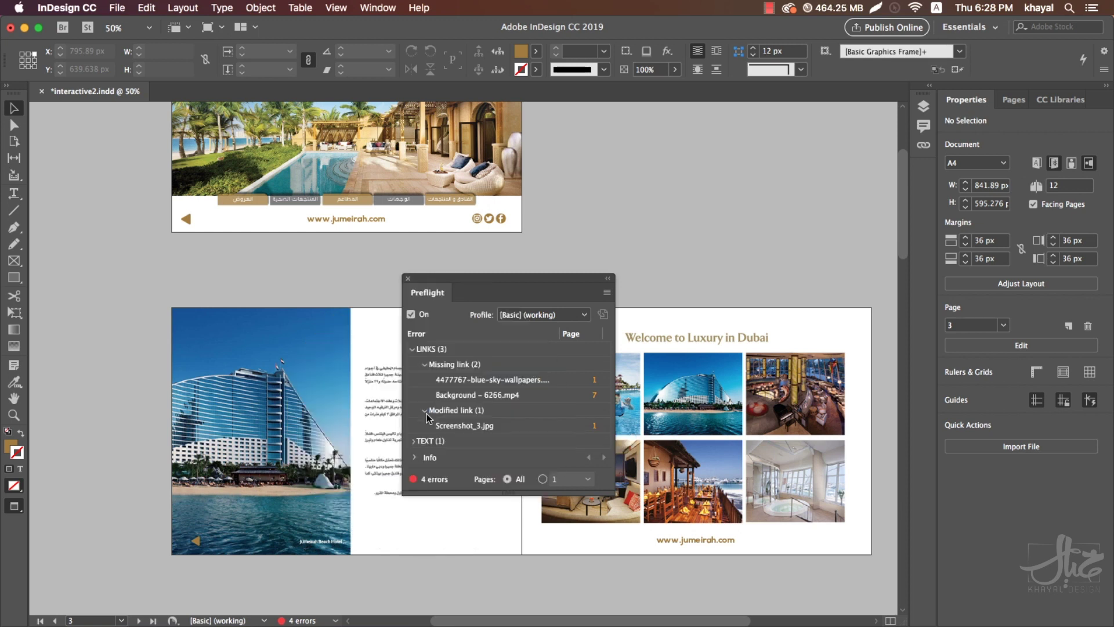
left_click(426, 365)
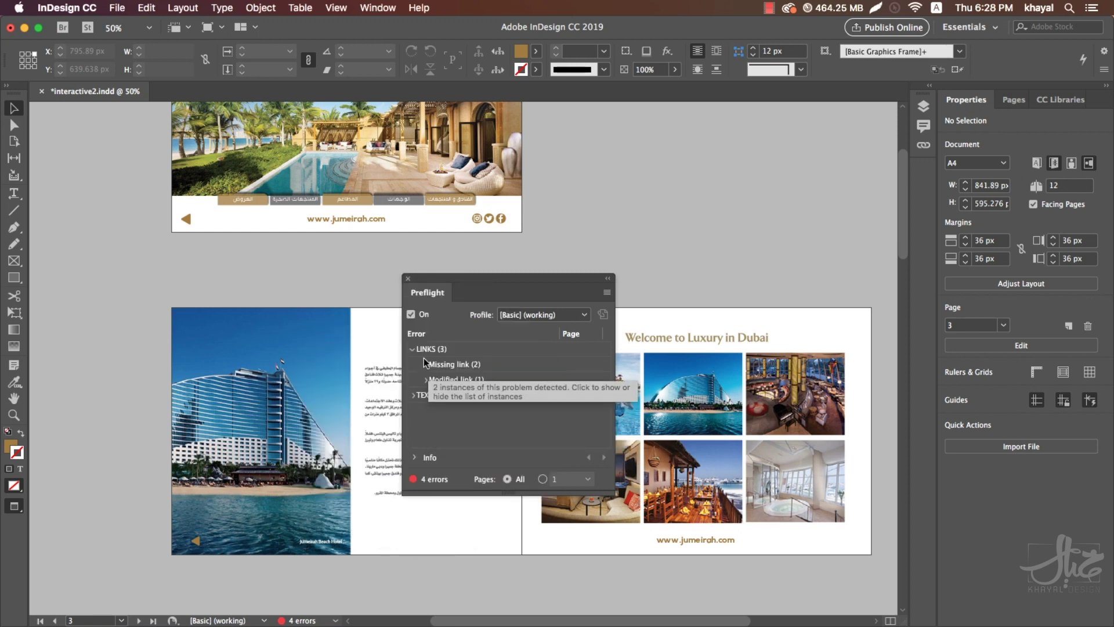
left_click(424, 379)
left_click(423, 350)
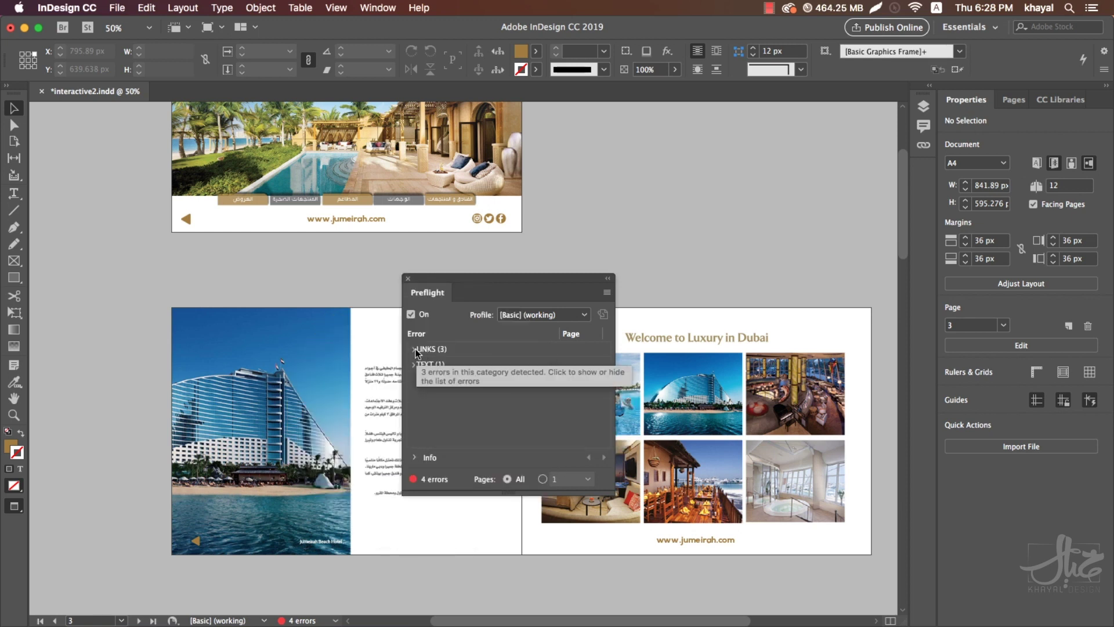
Step: Locate the missing 4477767-blue-sky-wallpapers.jpg link on page 1 from the Preflight errors, with its whole frame in view
left_click(414, 350)
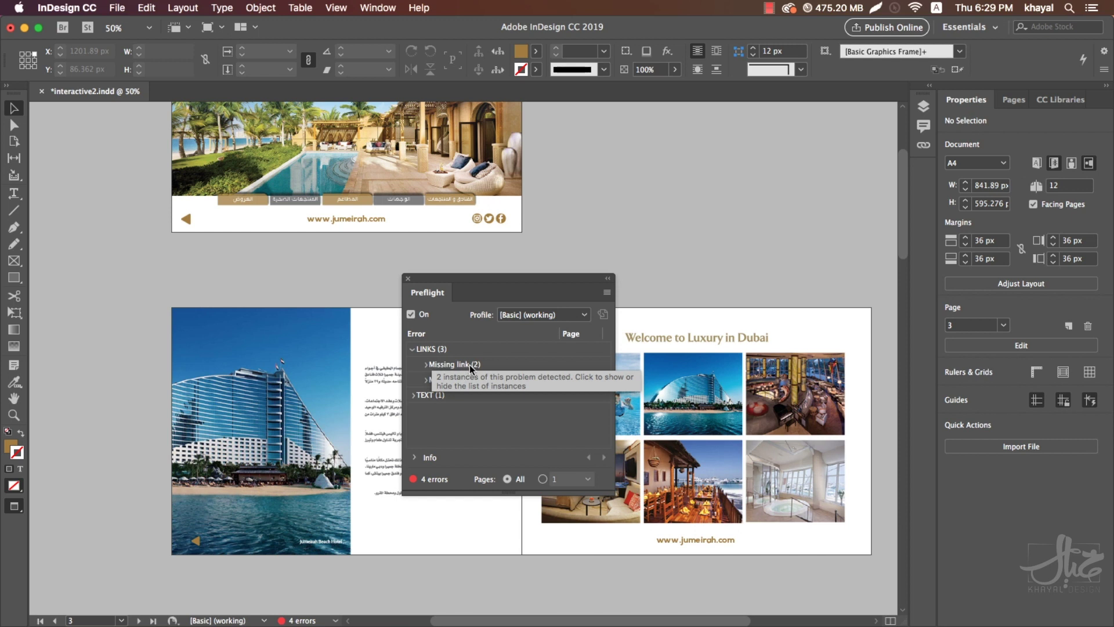
left_click(425, 364)
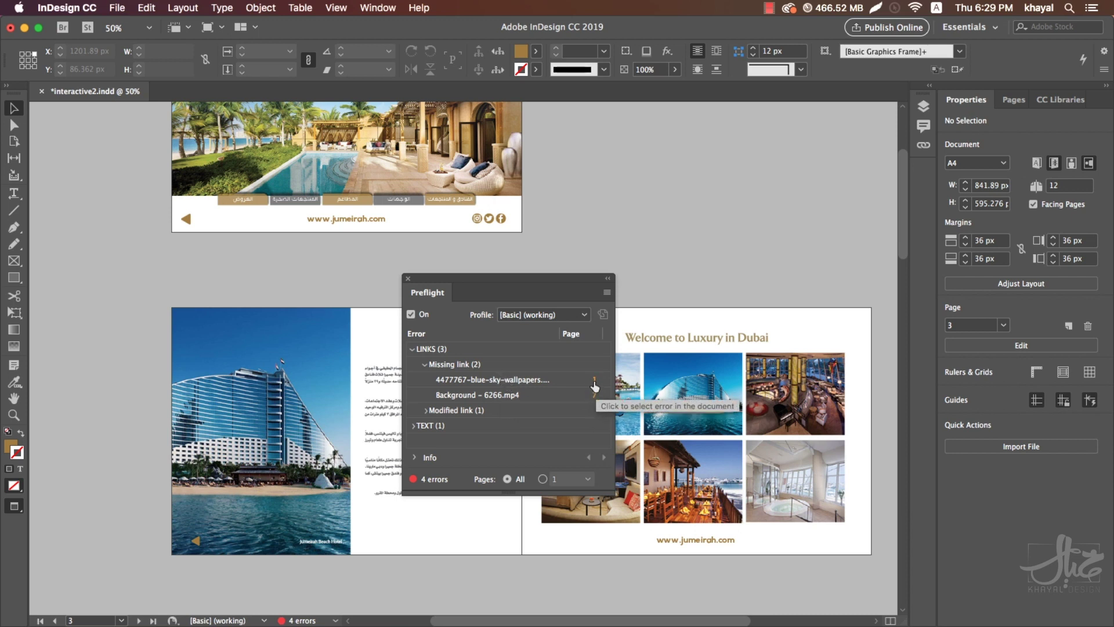
left_click(594, 382)
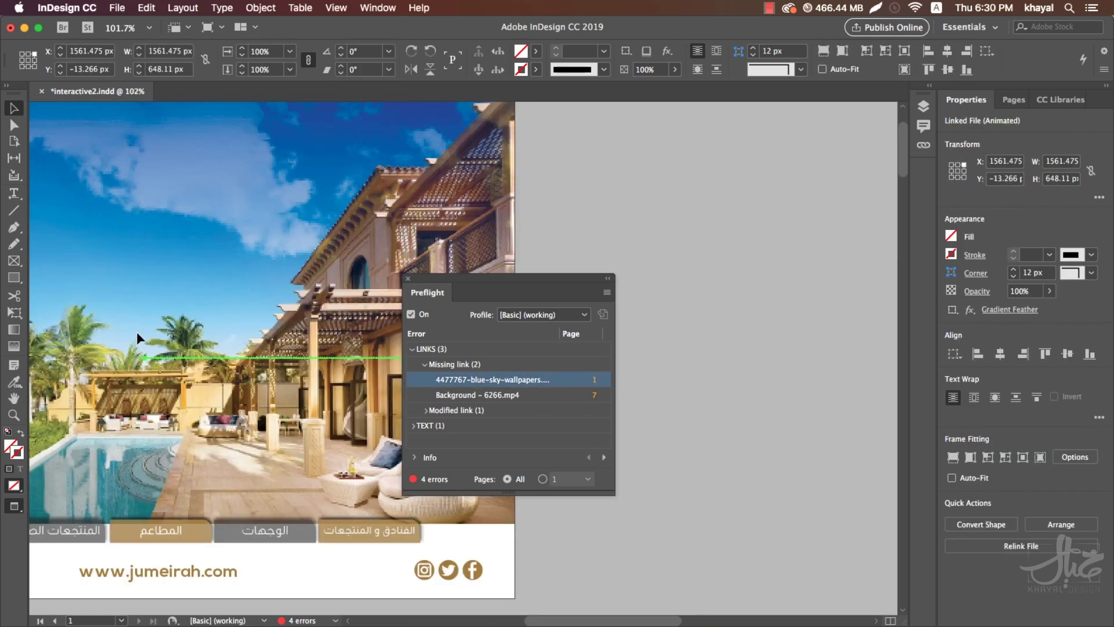
key("super+minus")
key("super+minus")
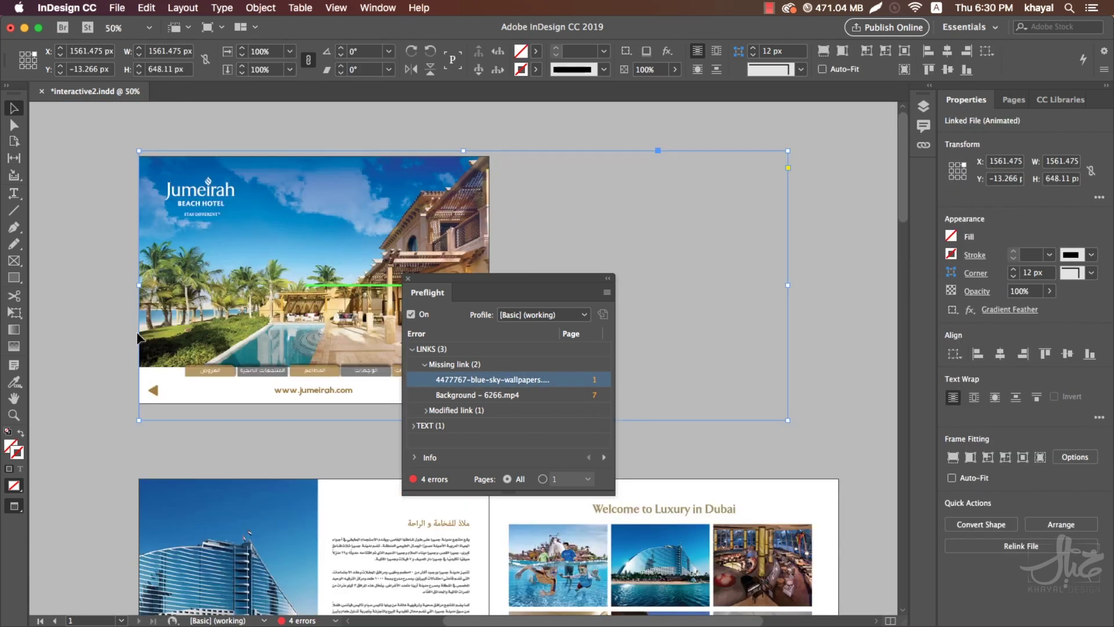
Step: Switch to the normal screen mode and expand the Preflight info on how to fix the missing wallpaper image
key("w")
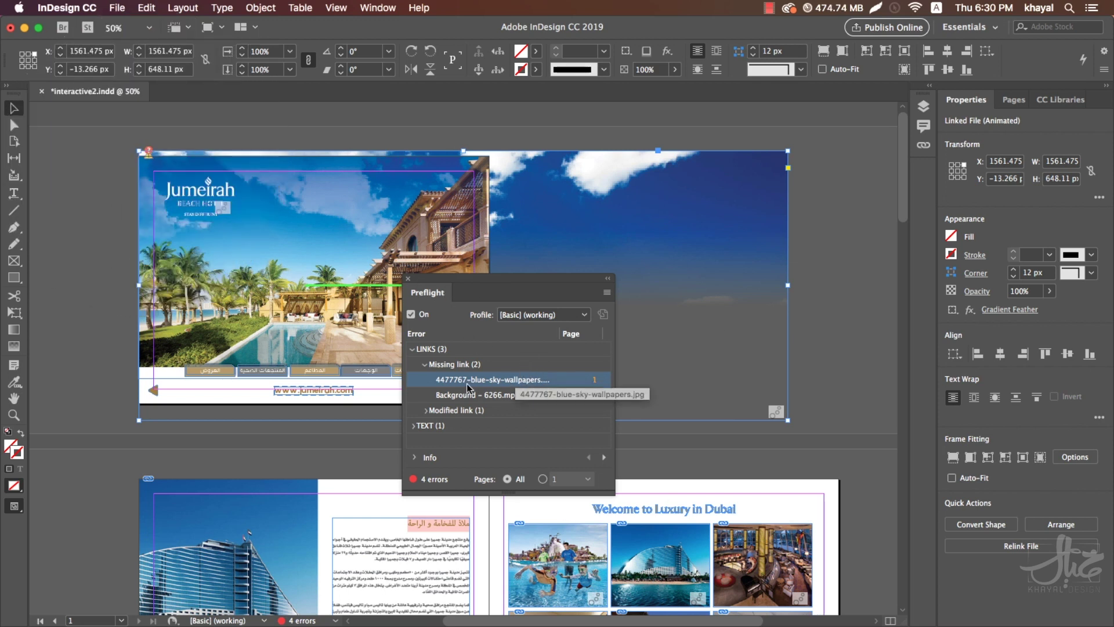
left_click_drag(463, 283, 432, 190)
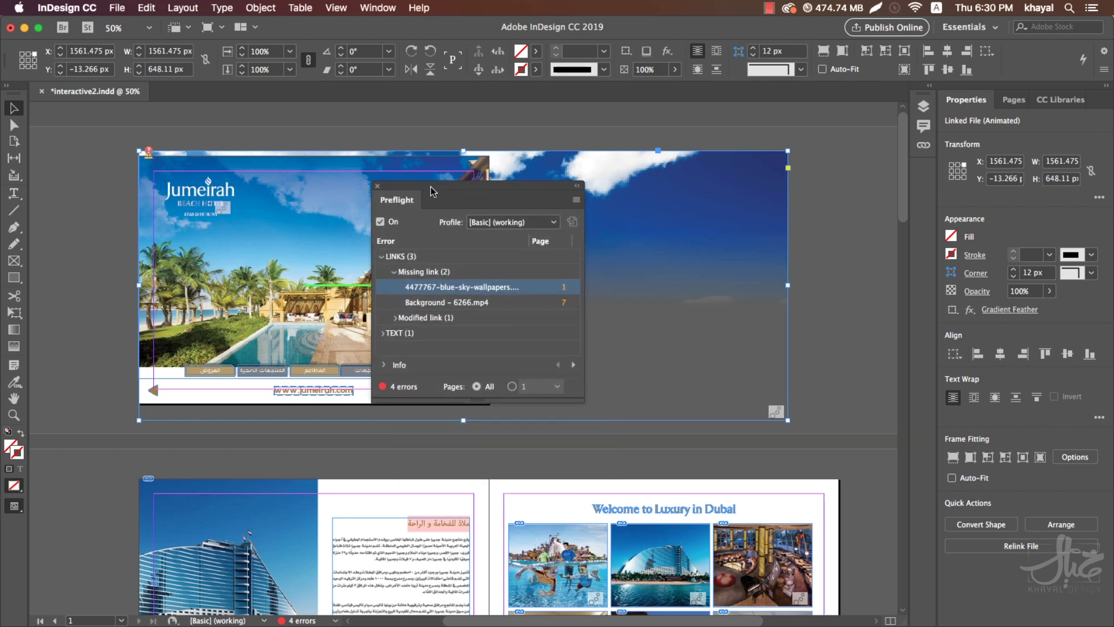
left_click(380, 365)
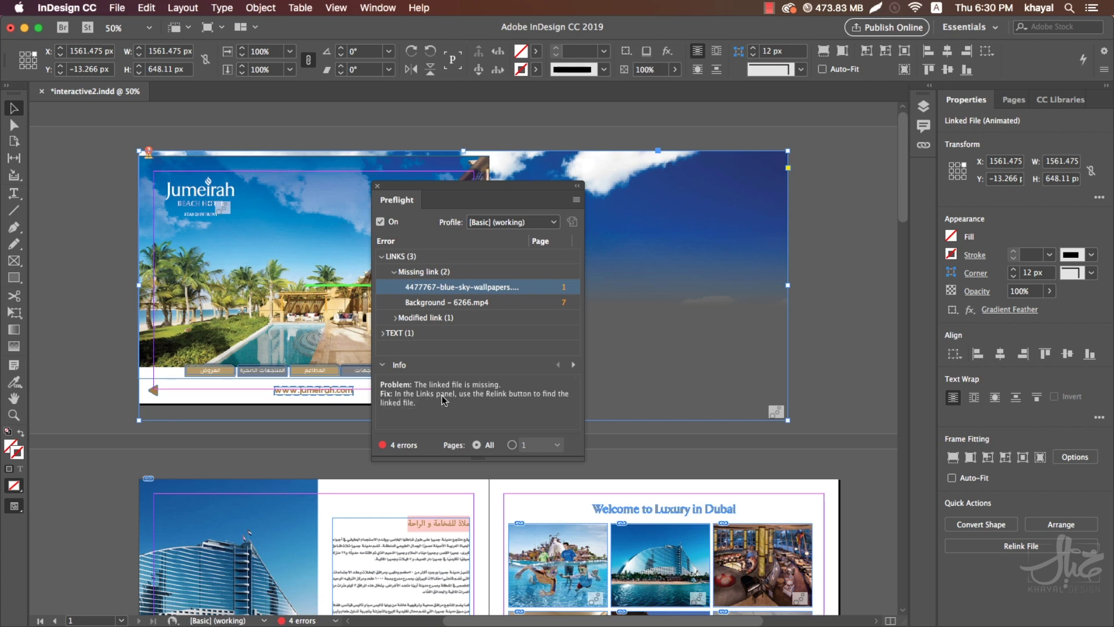
Step: Start relinking the missing 4477767-blue-sky-wallpapers.jpg image and cancel without choosing a file
left_click(921, 147)
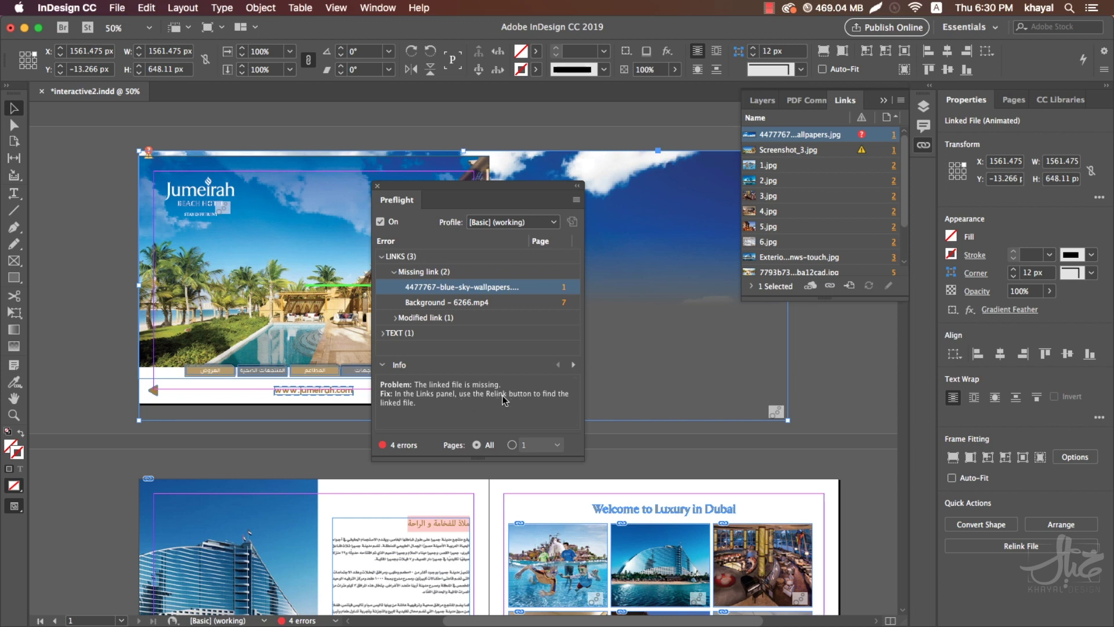
left_click(830, 288)
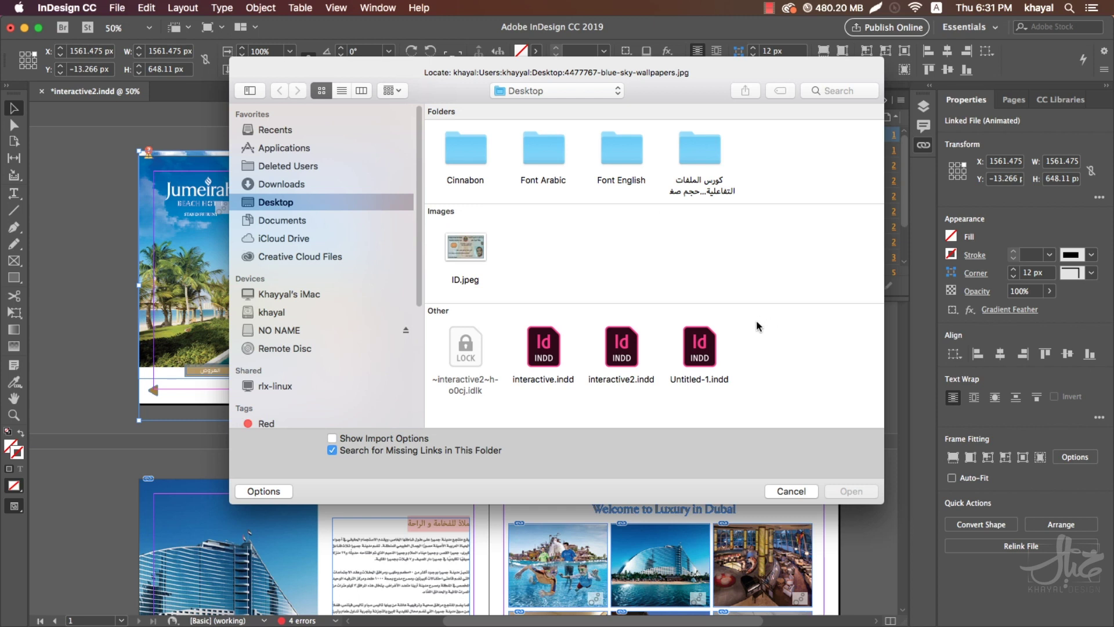
left_click(786, 494)
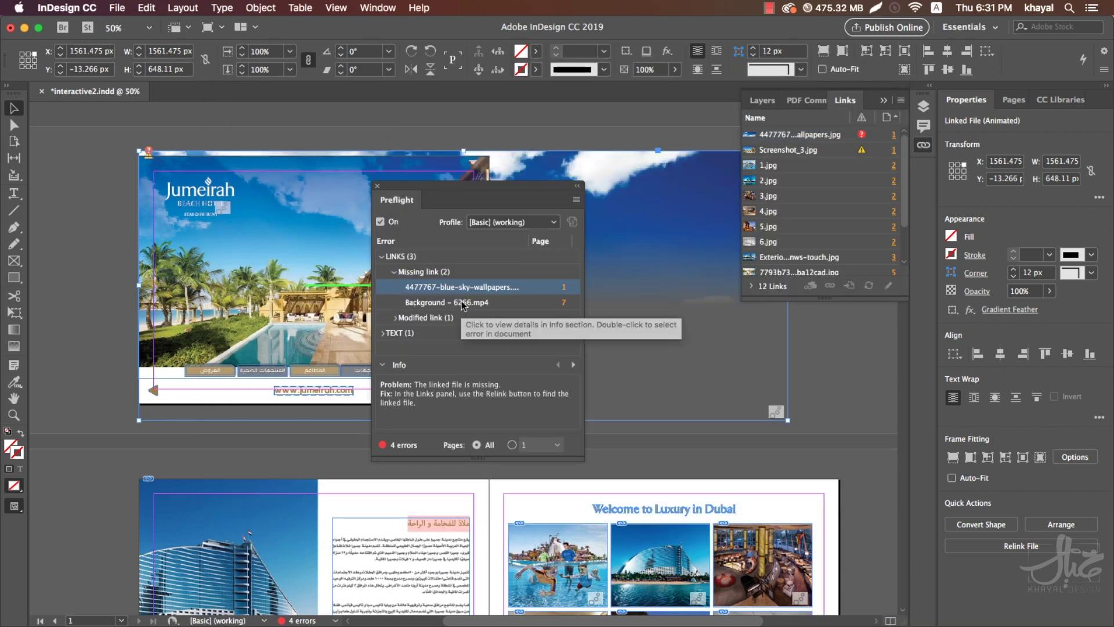
Step: Locate the missing Background - 6266.mp4 video on page 7 from the Preflight errors, moving Preflight off the video frame
left_click(564, 303)
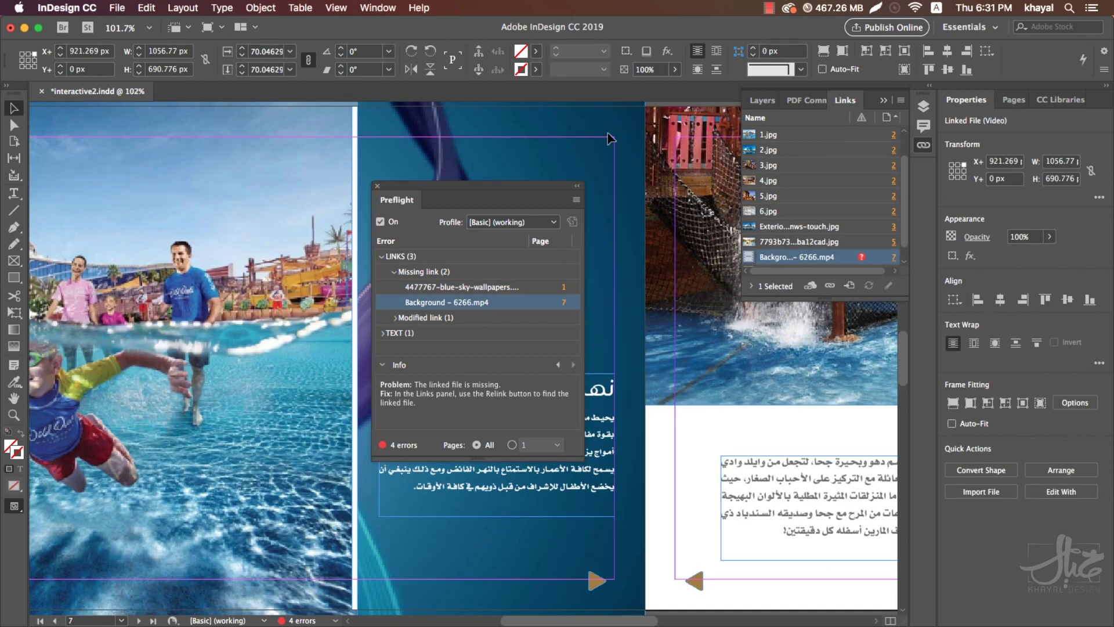
key("super+minus")
key("super+minus")
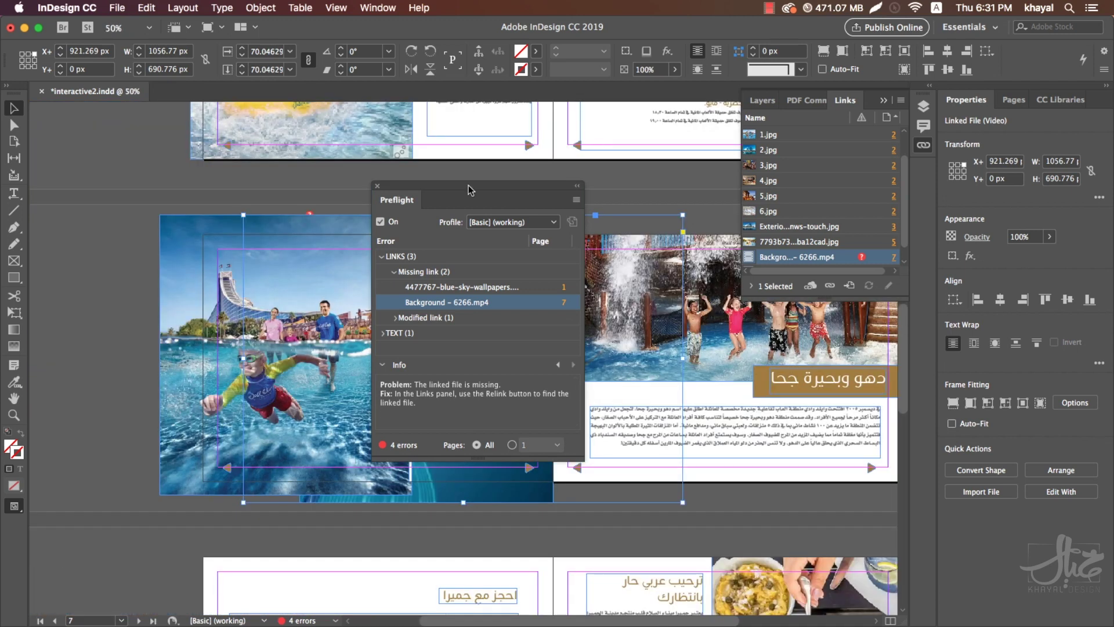
left_click_drag(468, 186, 639, 182)
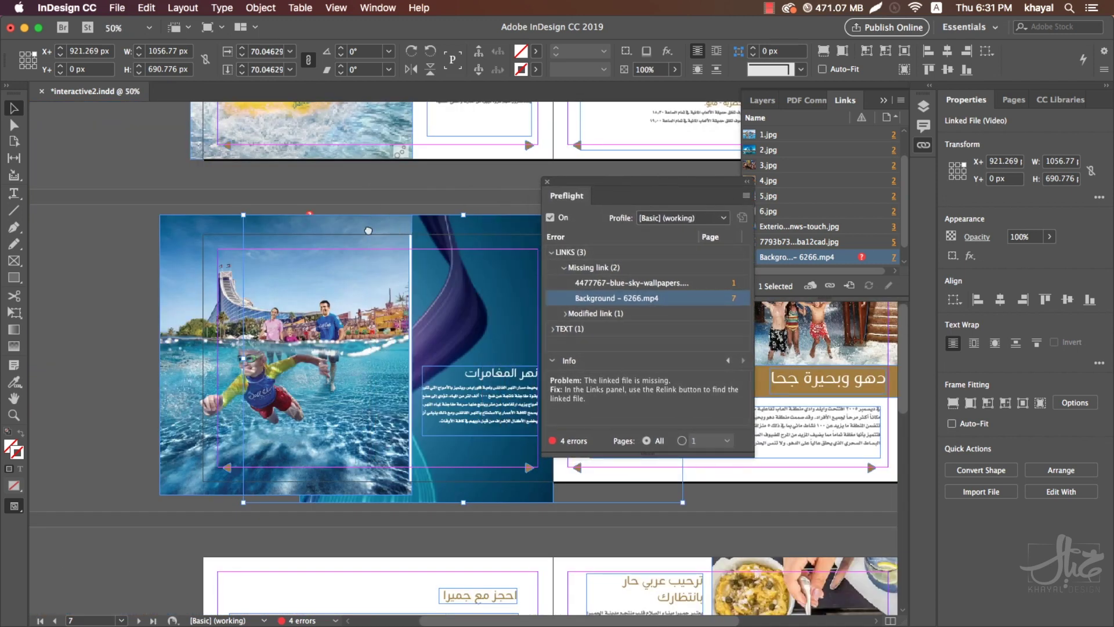
scroll(404, 248, "right", 5)
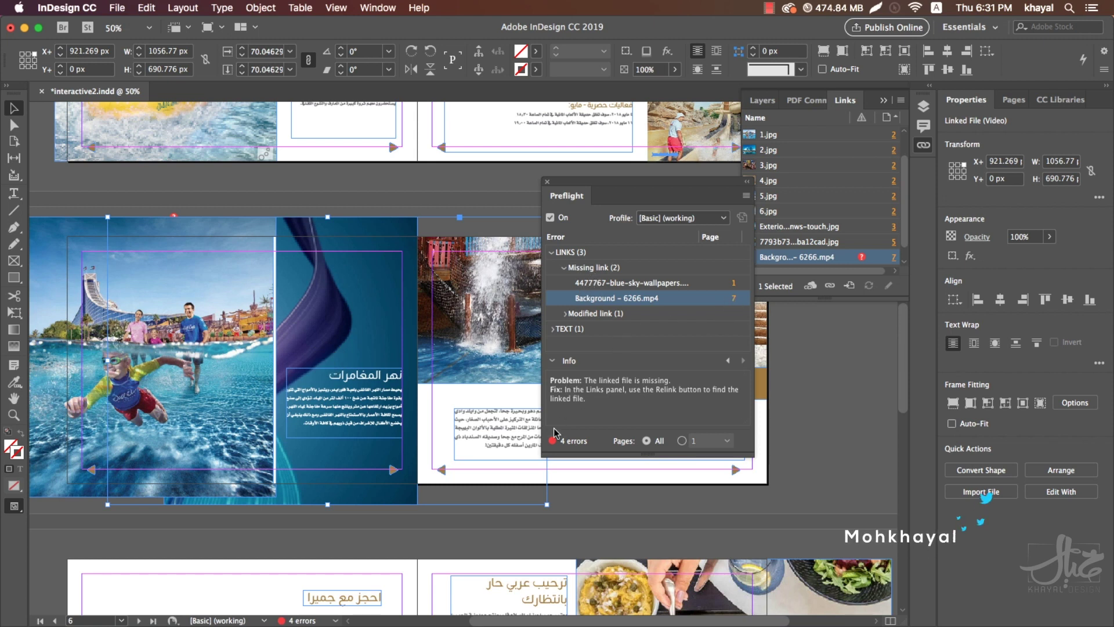
Step: Hide the document's list of links and expand the Modified link errors under the LINKS category
left_click(552, 253)
left_click(855, 104)
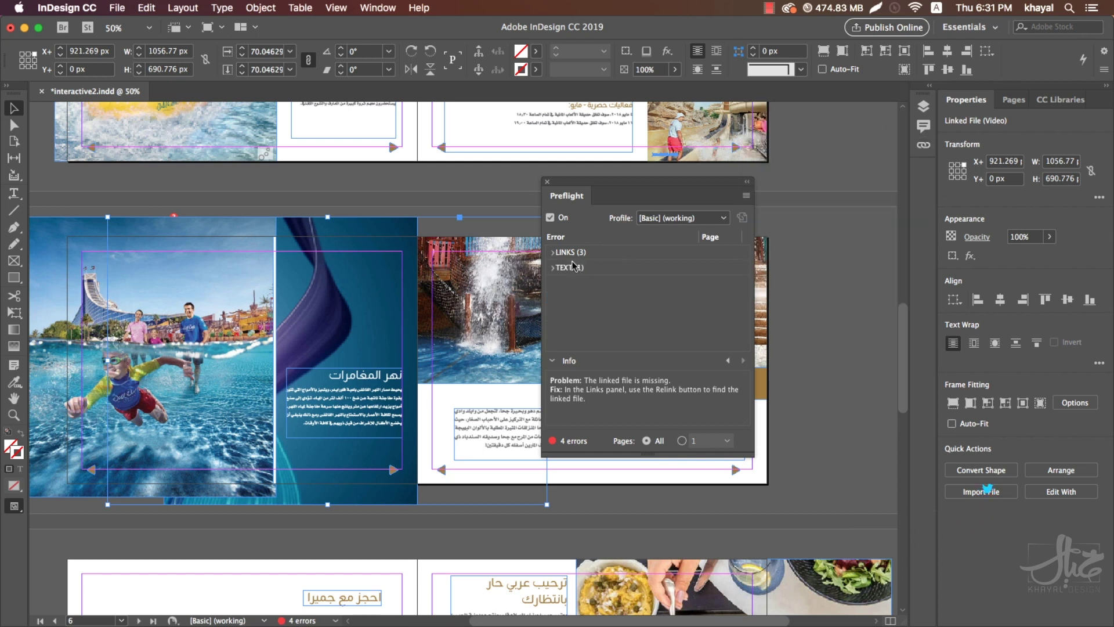
left_click(553, 254)
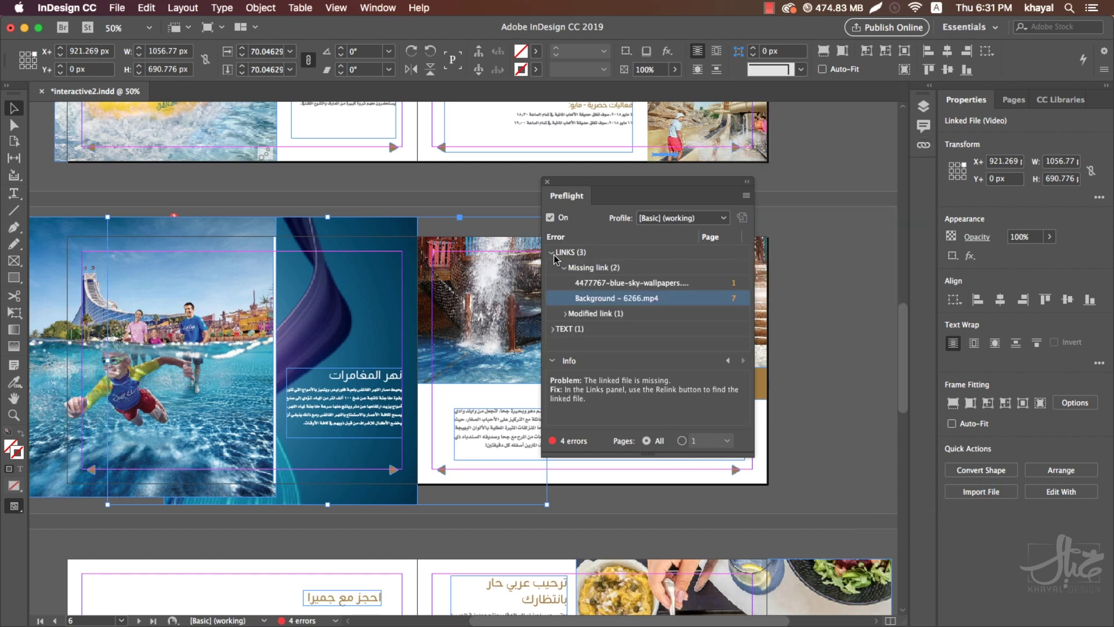
left_click(566, 314)
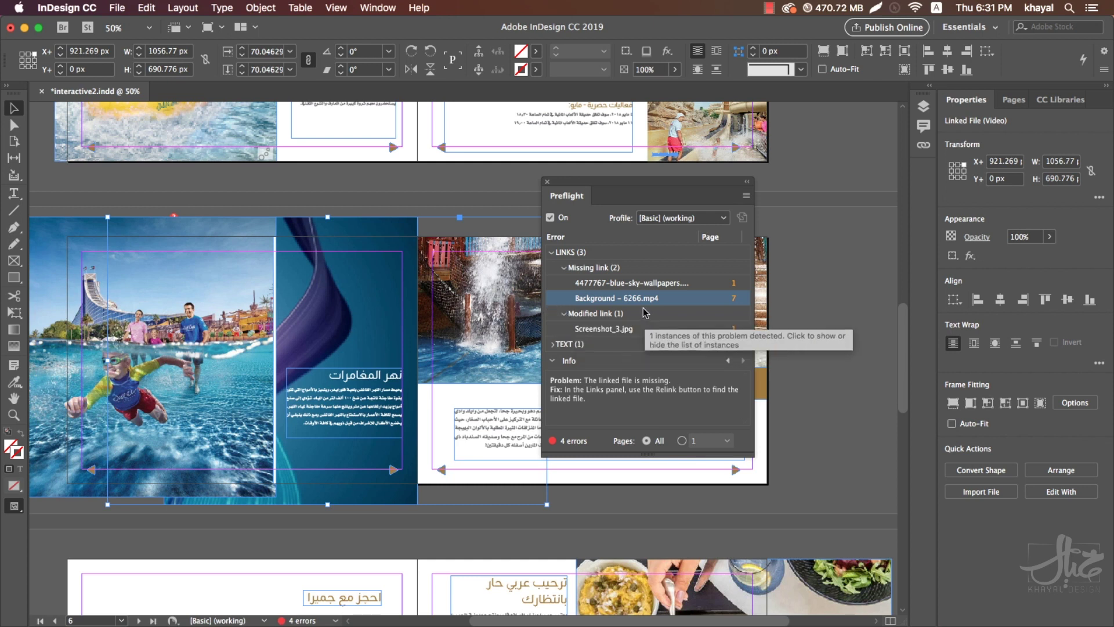
Step: Locate the modified Screenshot_3.jpg image on page 1 from the Preflight errors and check its entry in the document's list of links
left_click(735, 333)
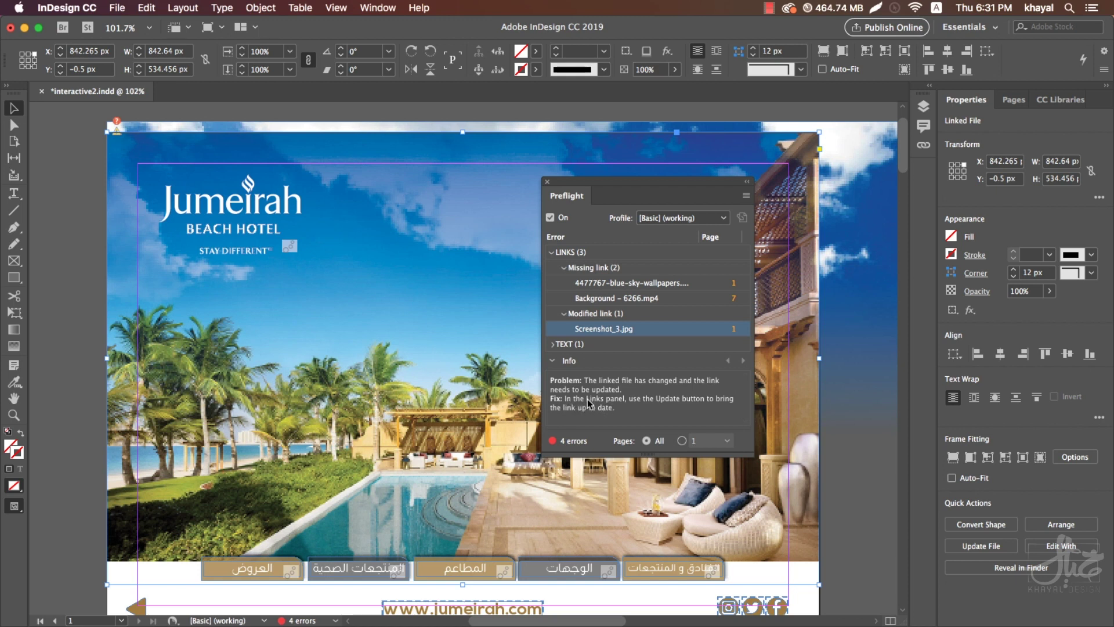
left_click(925, 141)
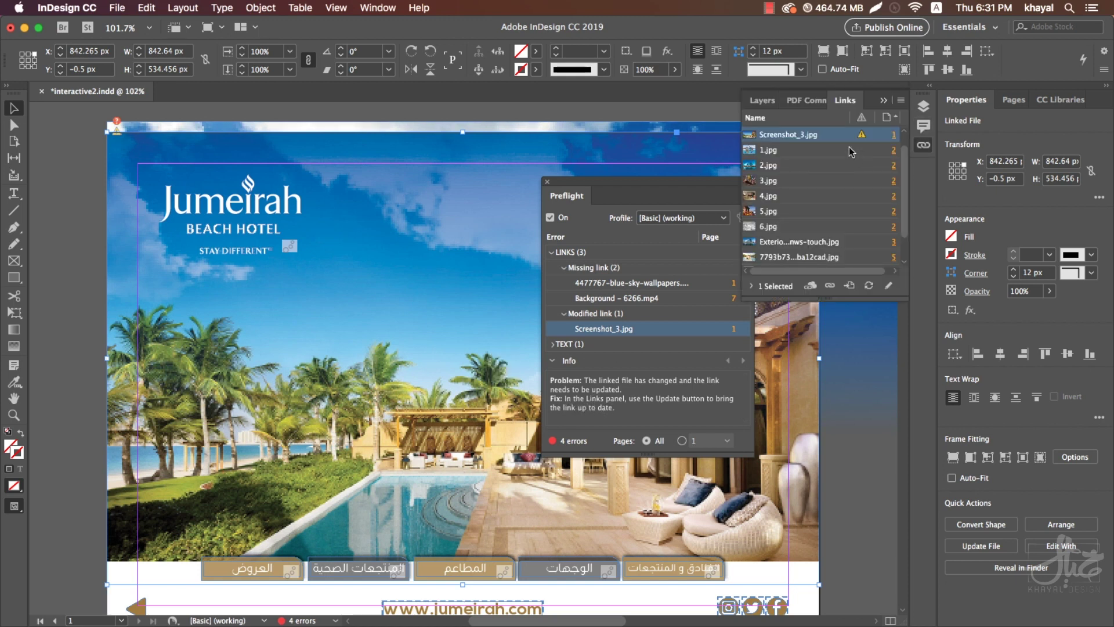
mouse_move(863, 139)
left_click(883, 100)
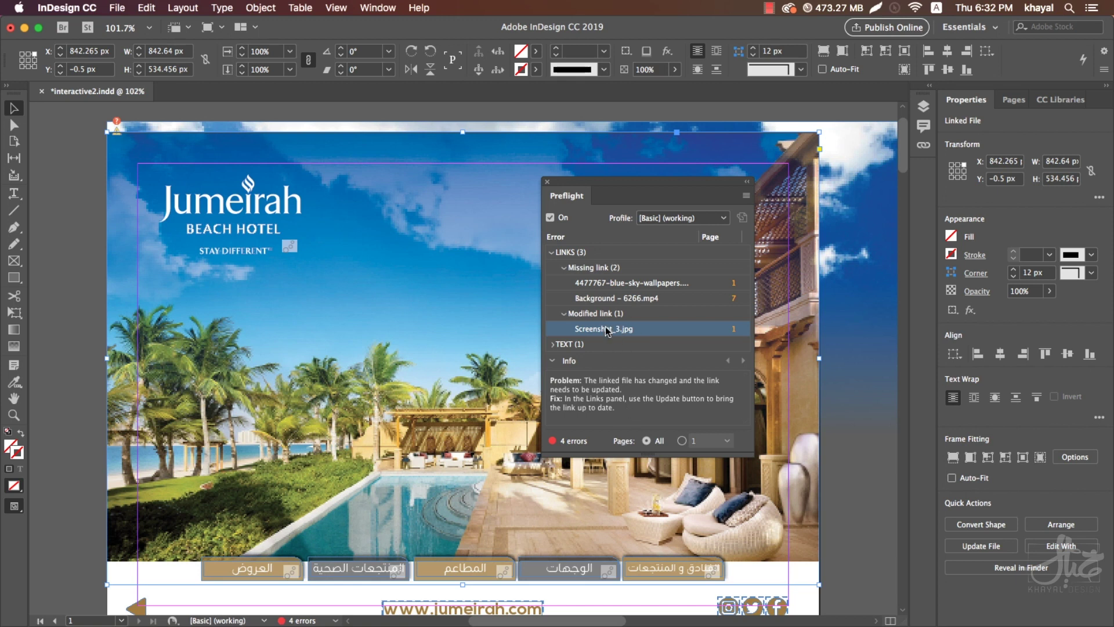
Step: Collapse the LINKS errors and locate the heading with the missing GE Smooth Light Italic font on page 3 from the TEXT errors
left_click(563, 313)
left_click(553, 252)
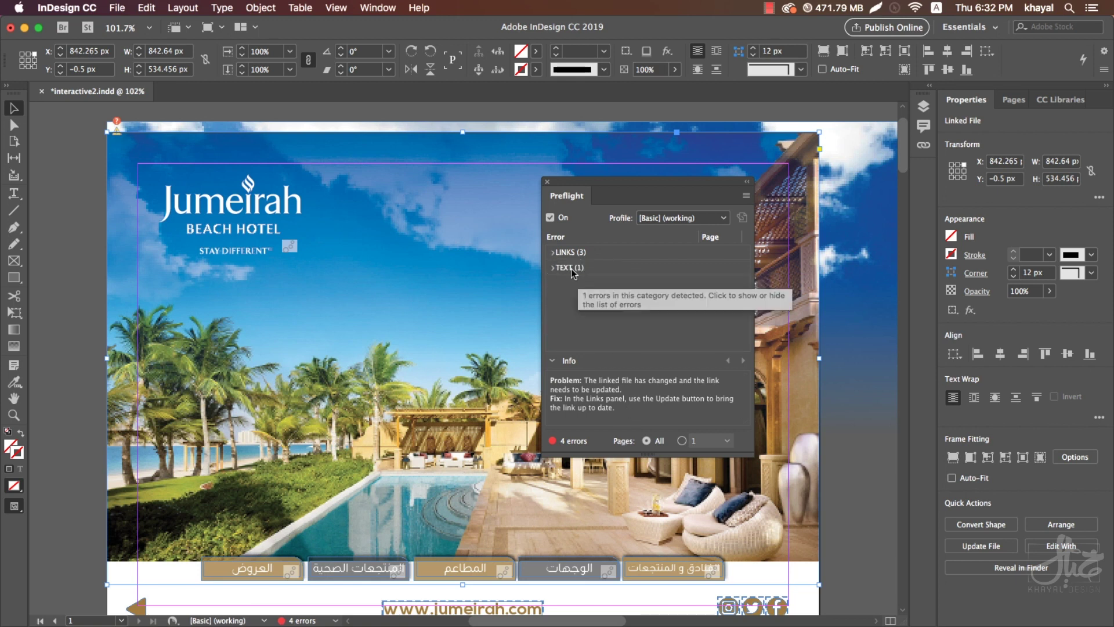
left_click(552, 268)
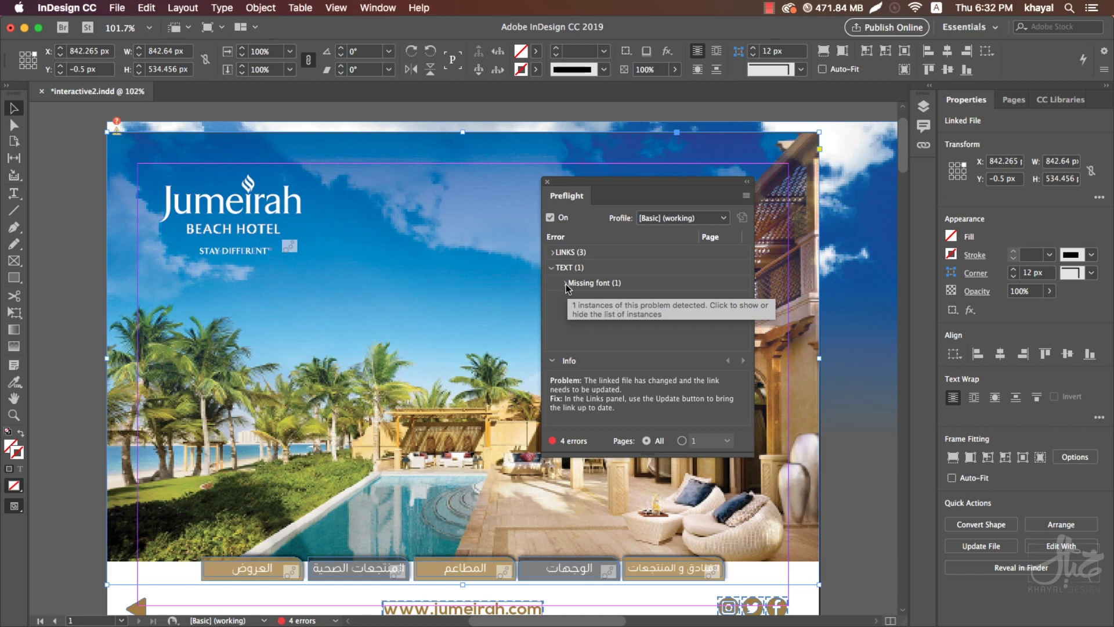
left_click(569, 284)
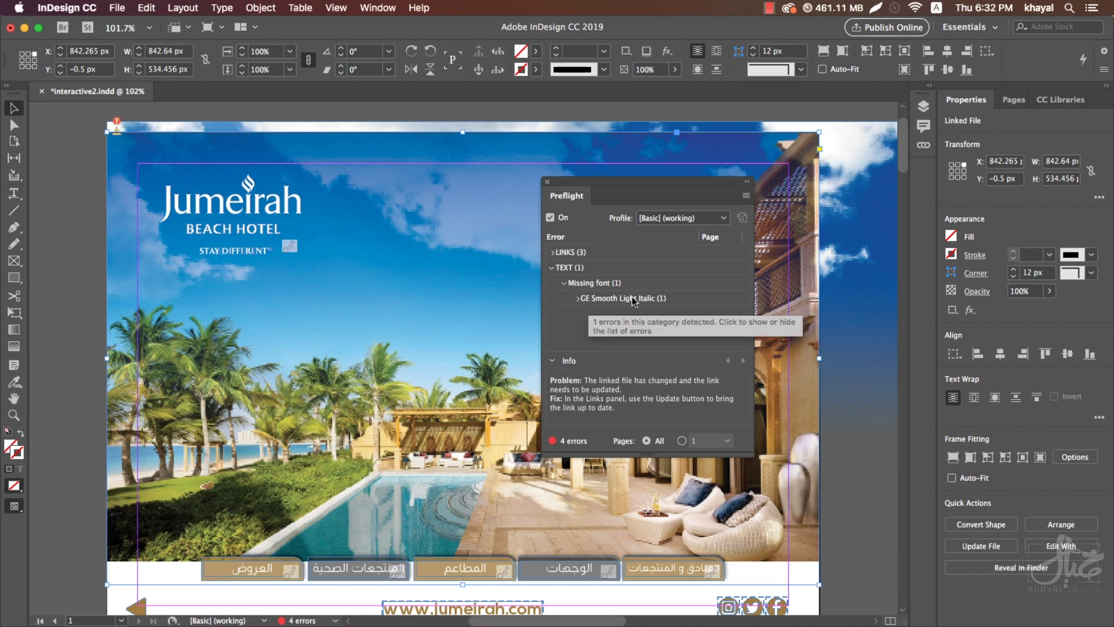
left_click(578, 298)
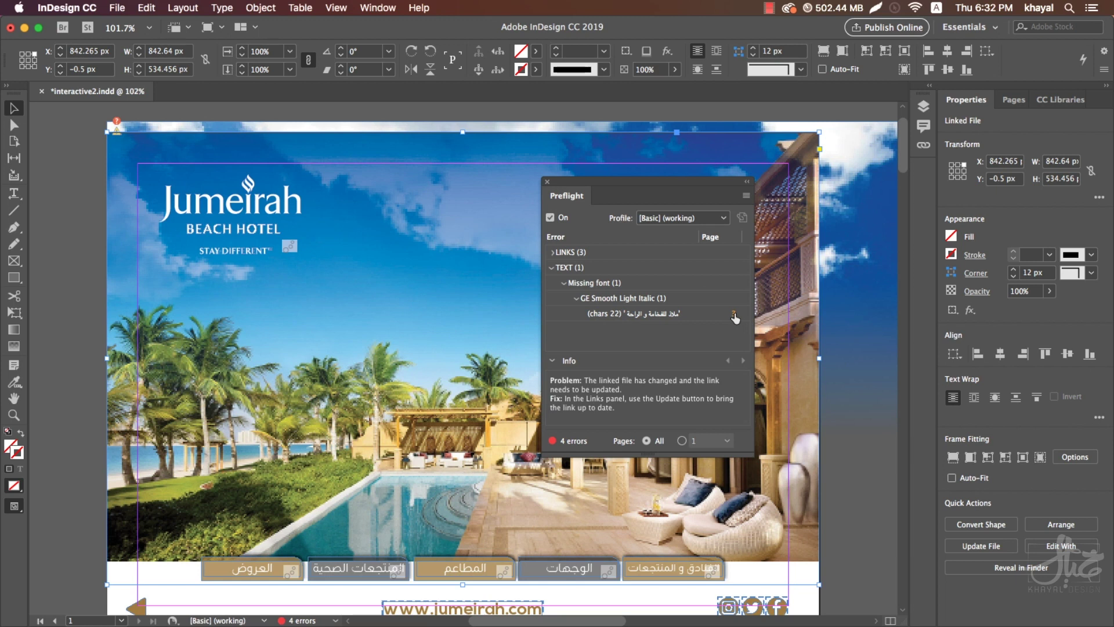
left_click(734, 316)
left_click(734, 317)
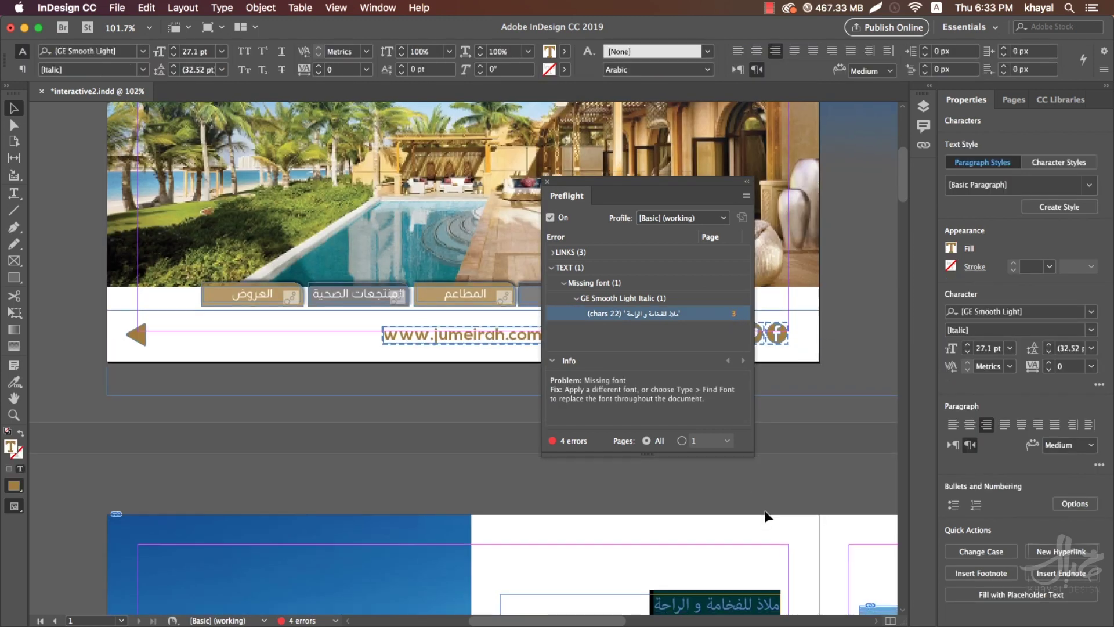
scroll(765, 505, "down", 5)
double_click(634, 318)
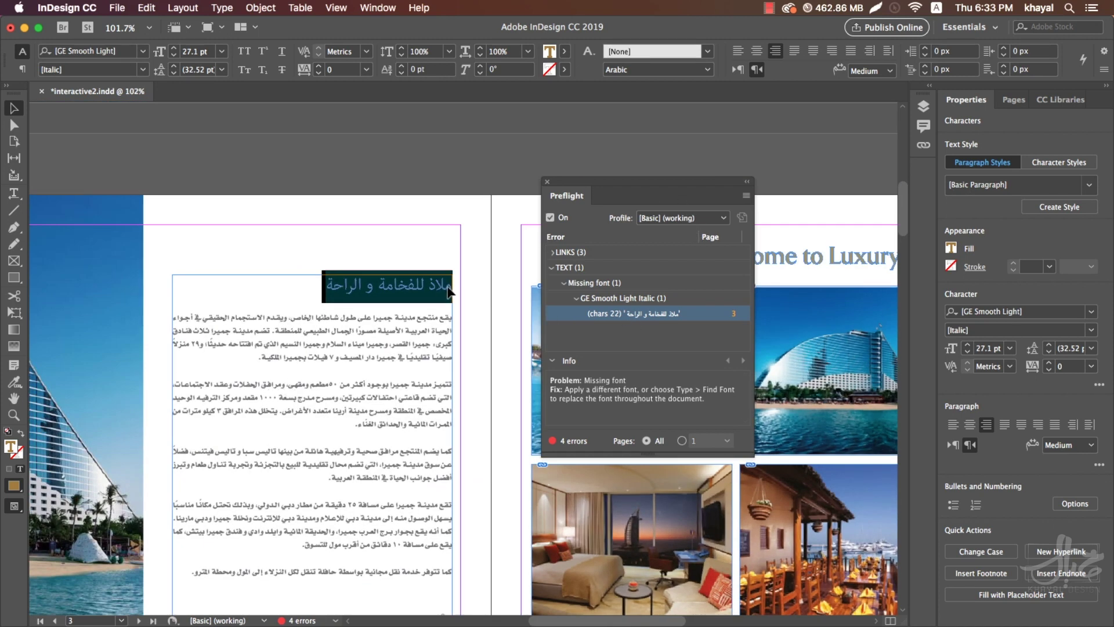
Step: Select the text of the highlighted missing-font heading on page 3 to inspect its font, and return to the frame selection
left_click(400, 261)
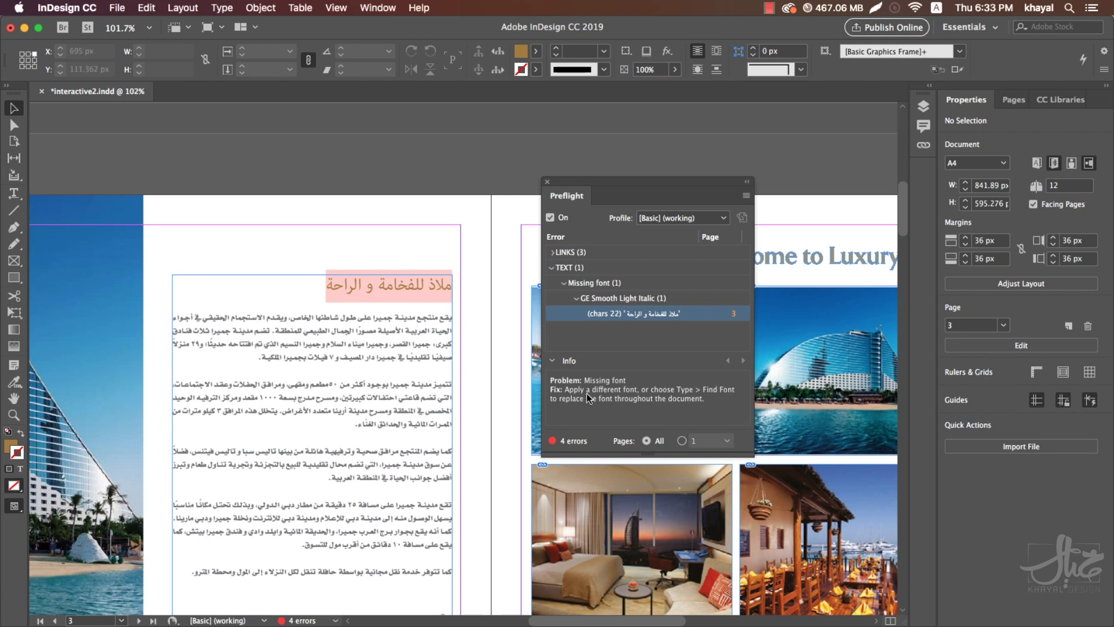
left_click(419, 293)
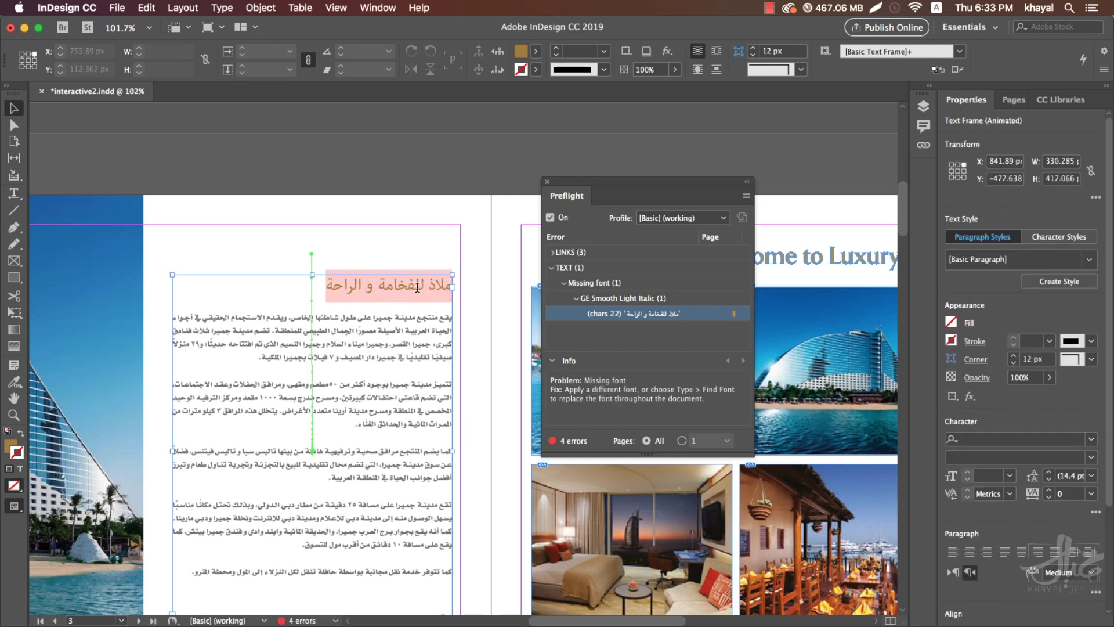
triple_click(419, 294)
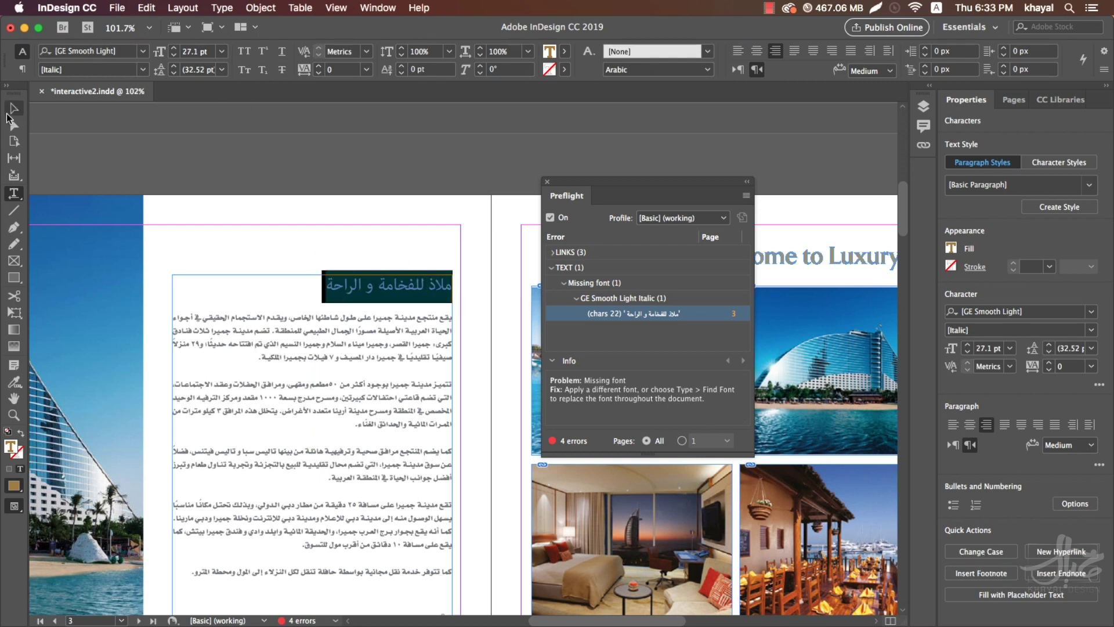
key("Escape")
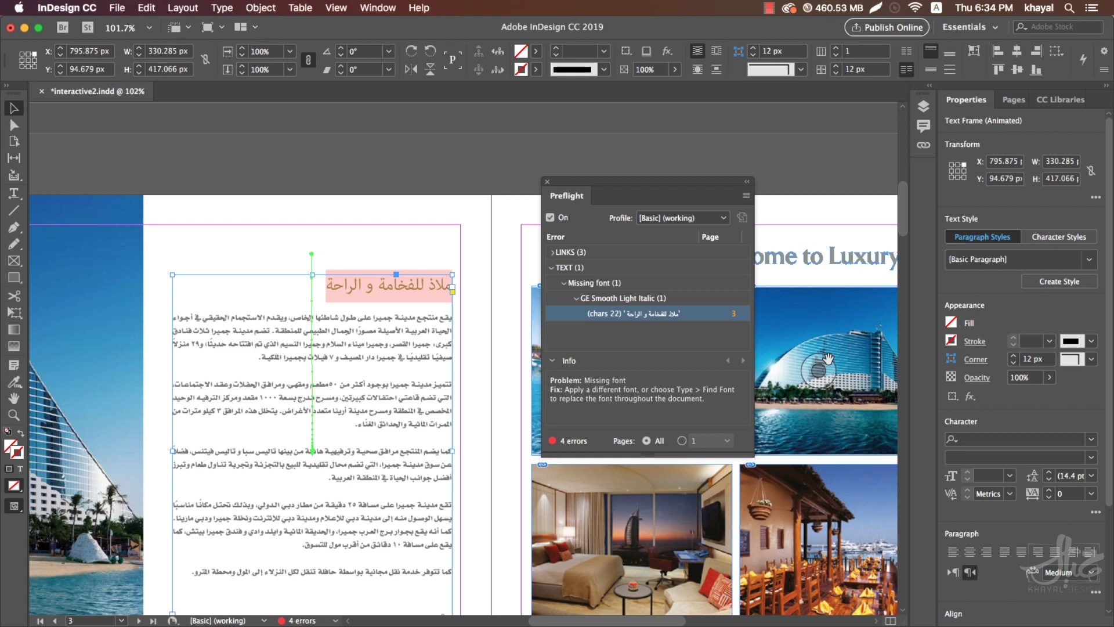
Step: Collapse the TEXT errors and save the Preflight report to the Desktop as Preflight Report.pdf in PDF format
left_click(551, 268)
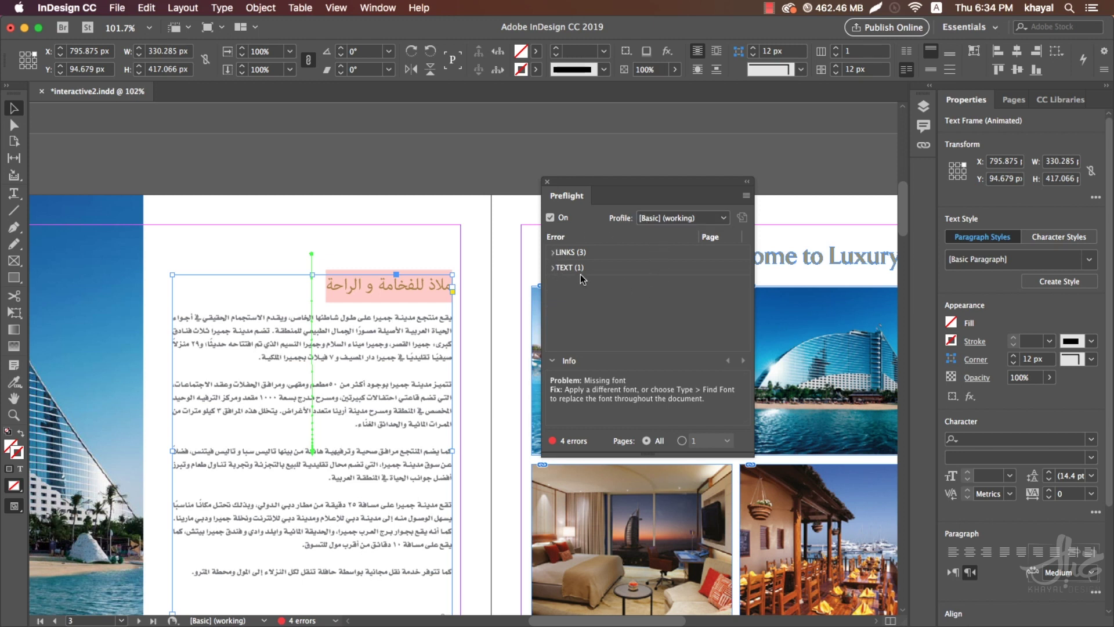
left_click_drag(610, 180, 584, 247)
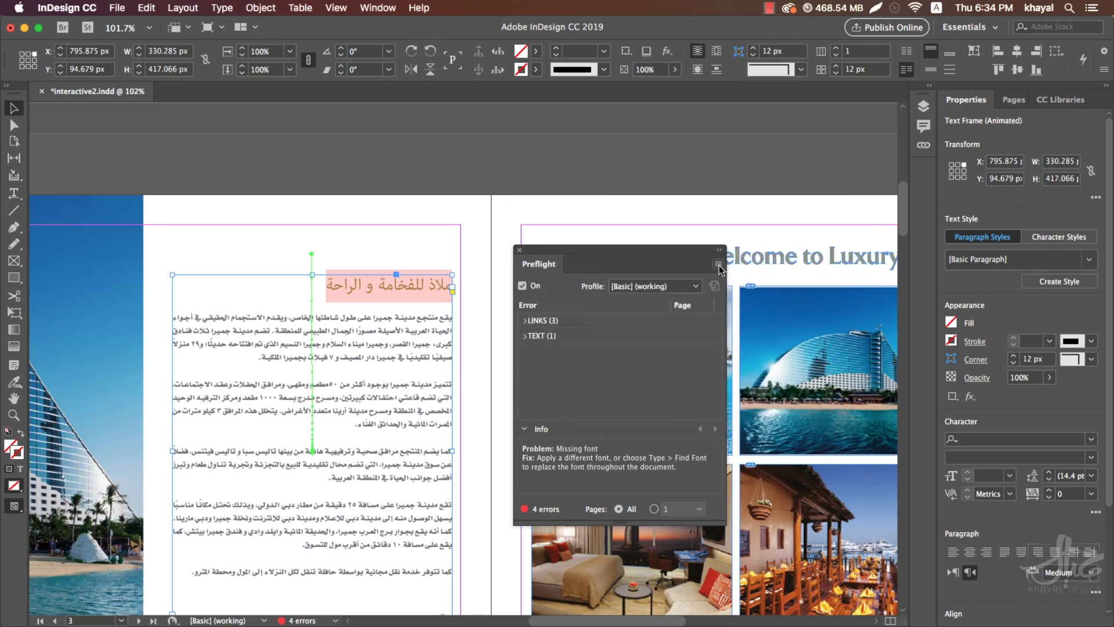
left_click(718, 266)
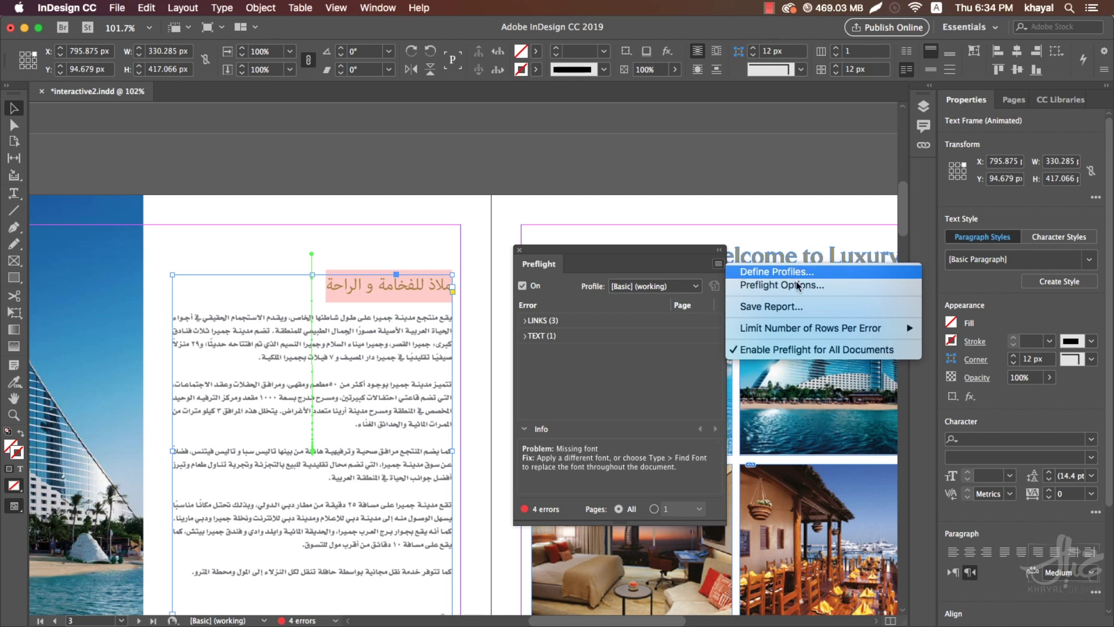
left_click(763, 305)
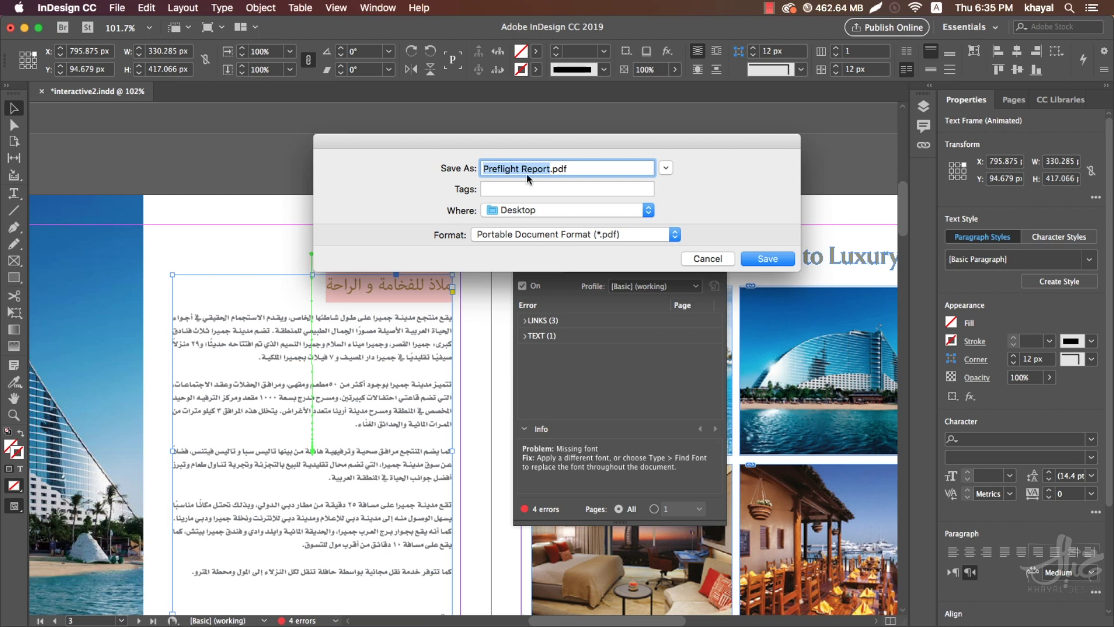
left_click(500, 168)
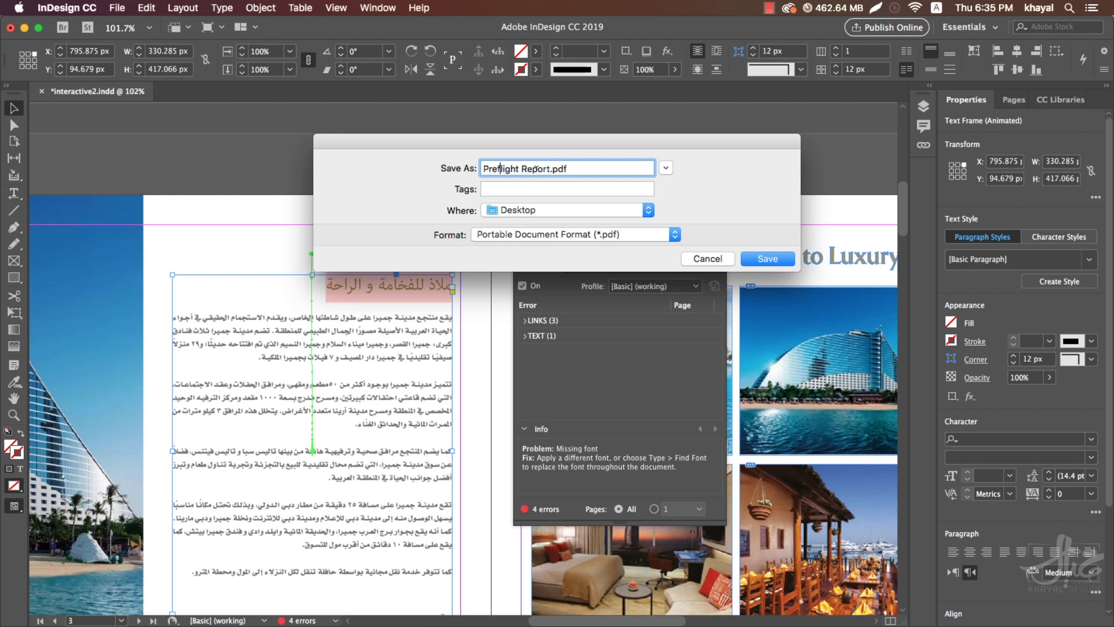
left_click_drag(482, 168, 532, 169)
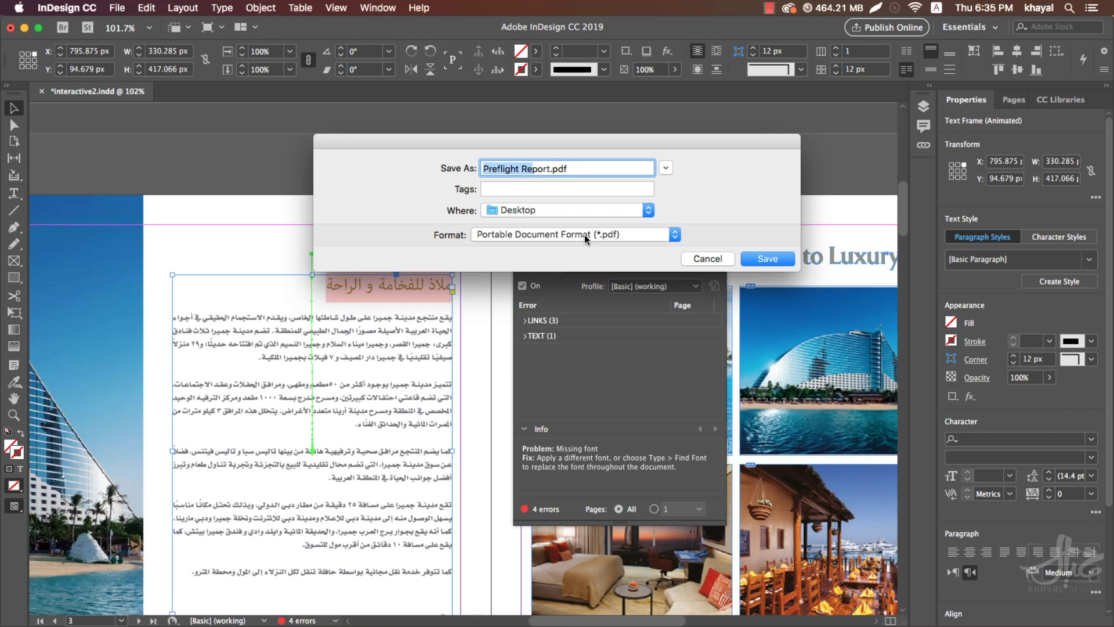
left_click(753, 261)
left_click(752, 257)
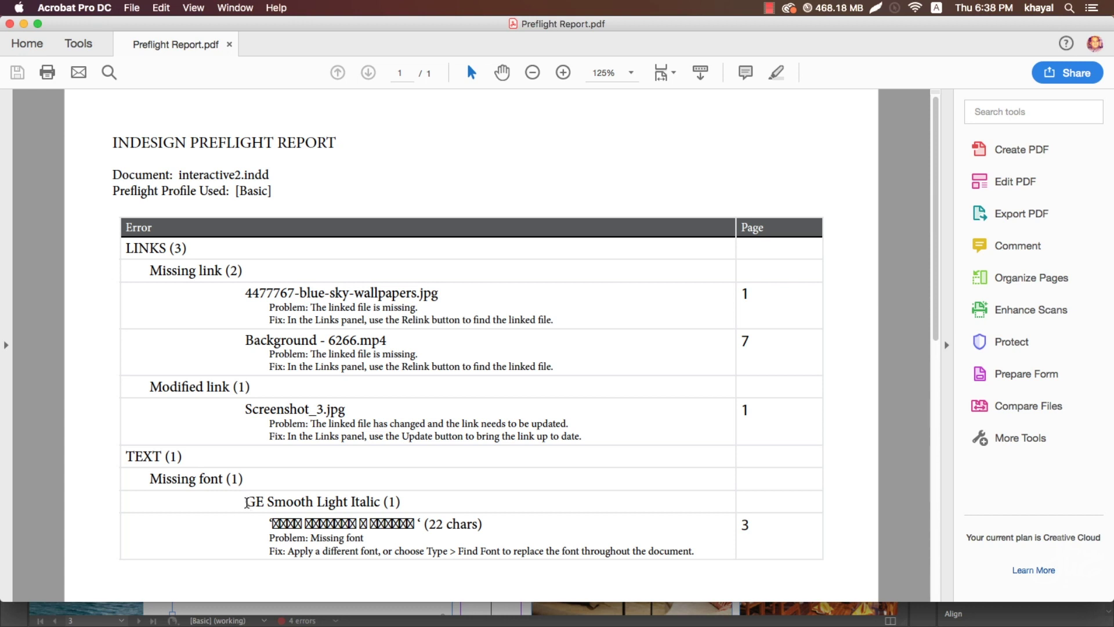
Step: Examine the missing font name in the Preflight report open in Acrobat, and switch back to InDesign
left_click_drag(246, 502, 376, 501)
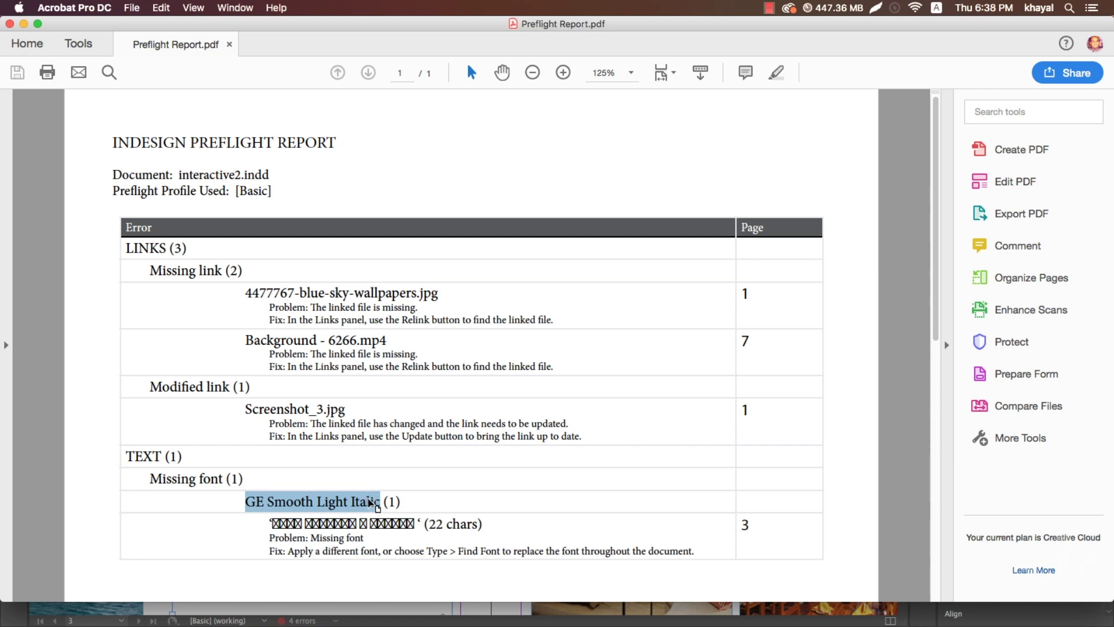
left_click(342, 500)
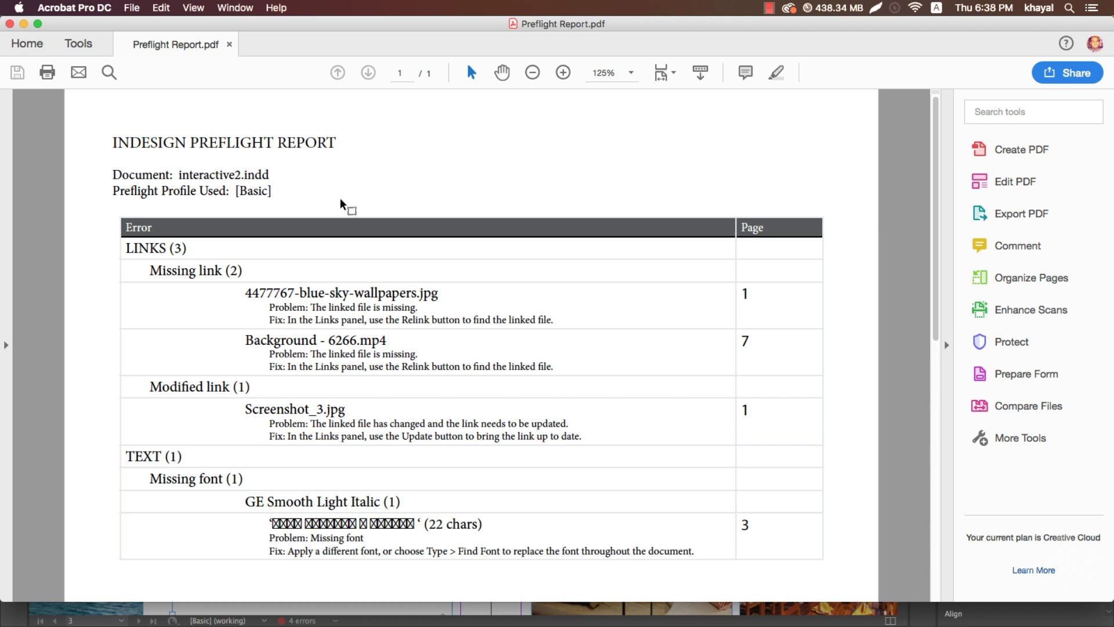
key("super+Tab")
left_click(447, 307)
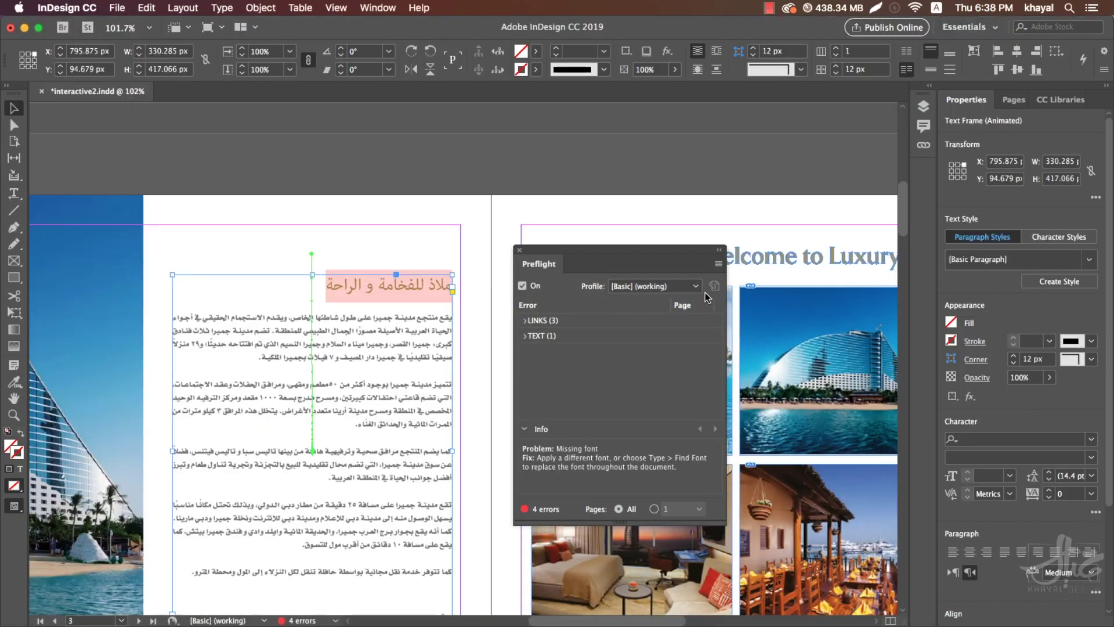
Step: View the list of available Preflight profiles and close it without changing the active profile
left_click(718, 264)
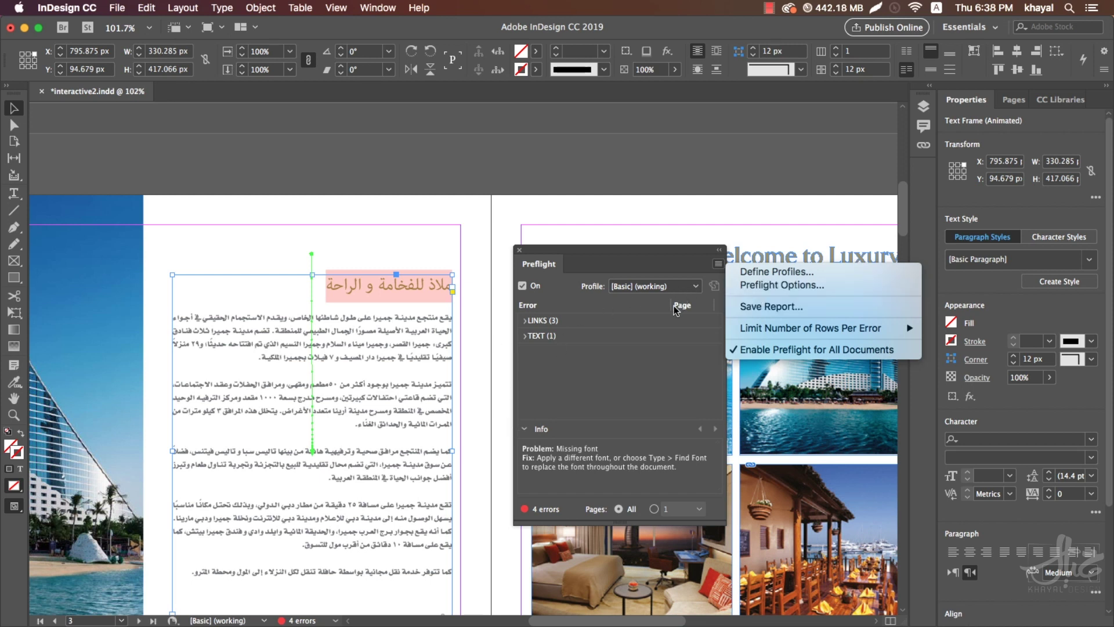
left_click(609, 283)
left_click(638, 286)
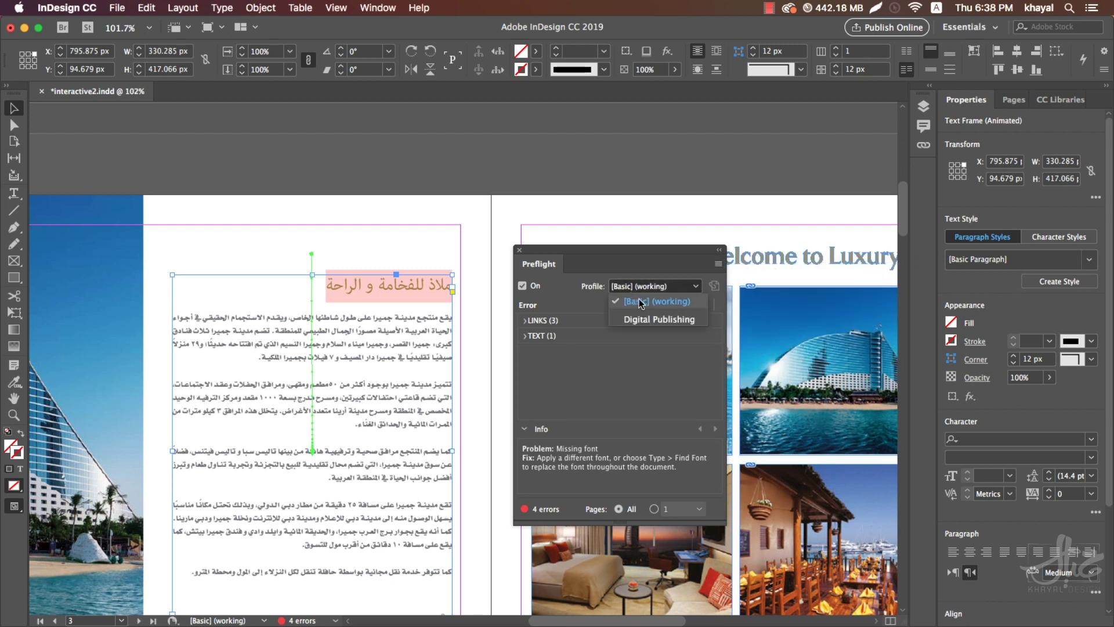
left_click(625, 270)
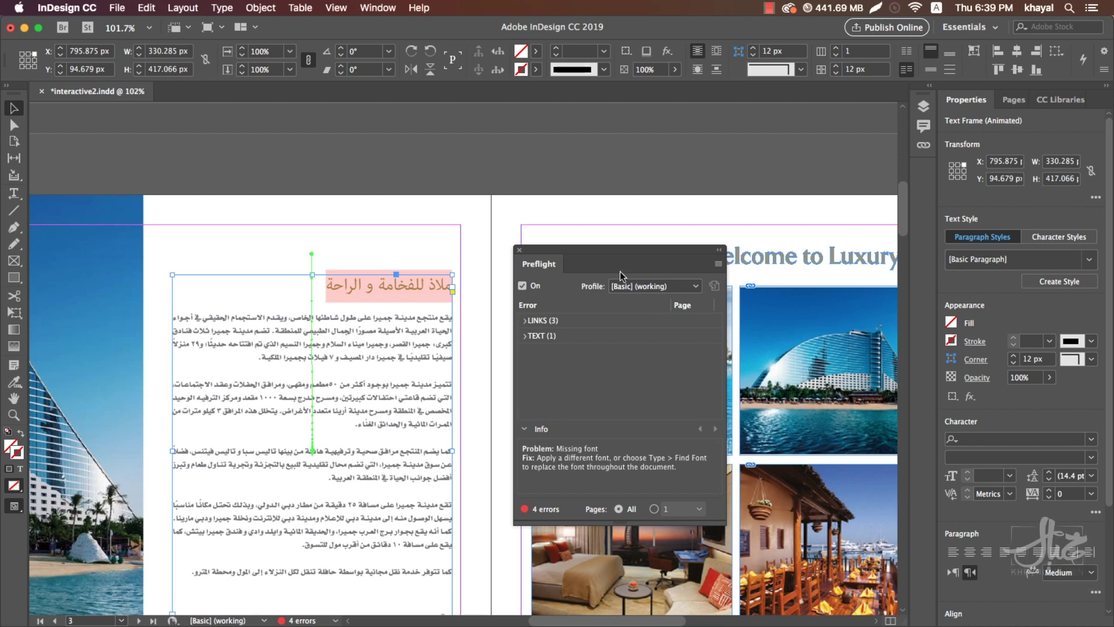
Step: Open the Preflight profile definitions and compare the TEXT checks of the [Basic] and Digital Publishing profiles
left_click(717, 267)
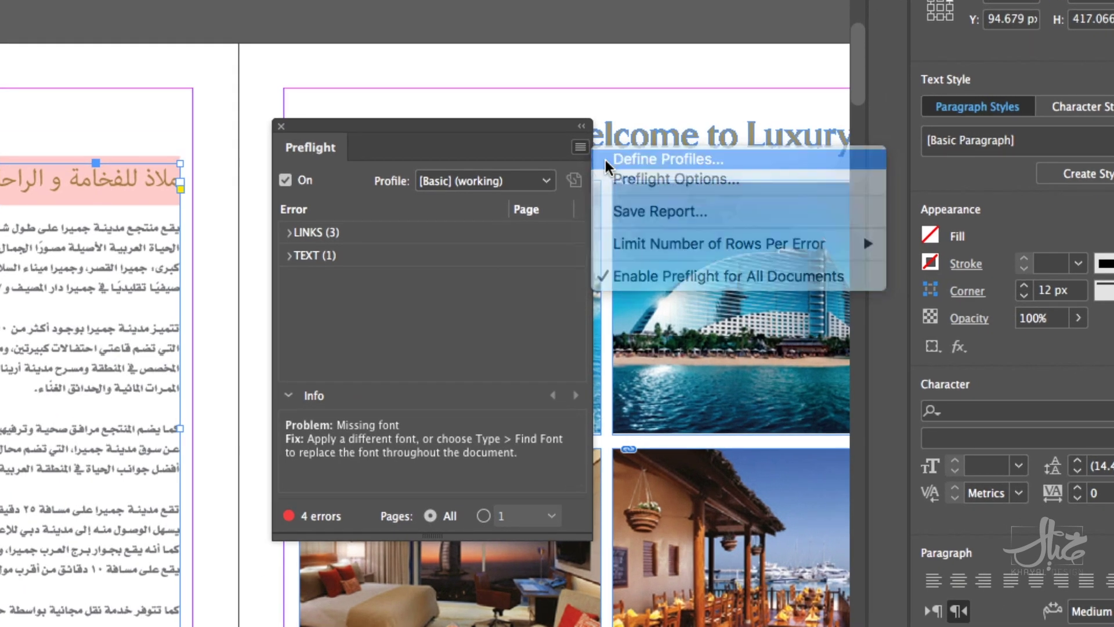
left_click(605, 160)
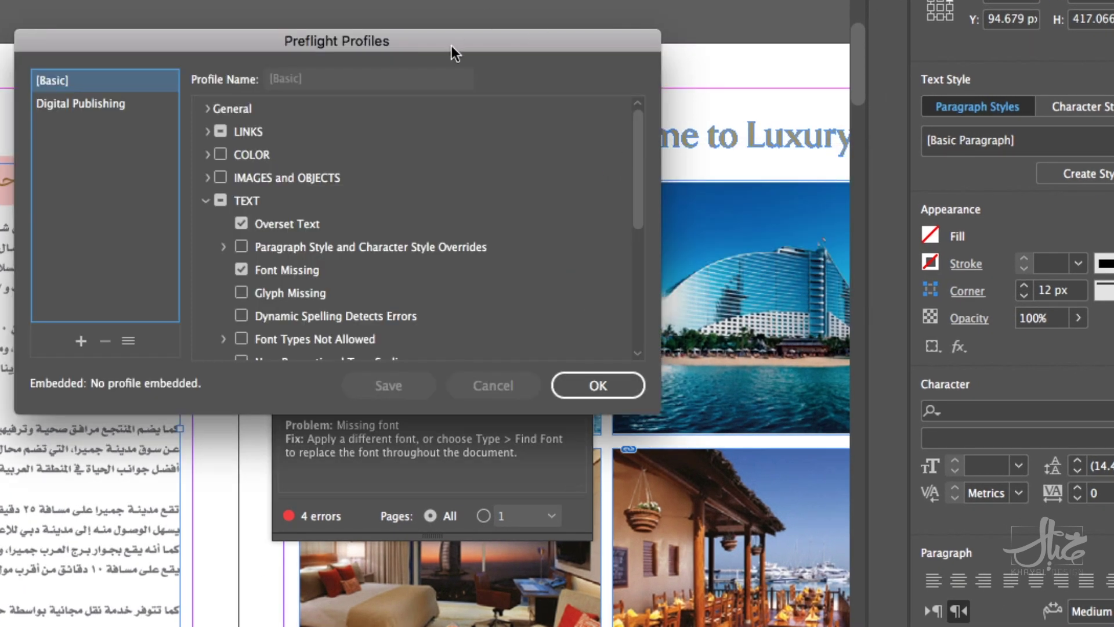
left_click_drag(451, 45, 330, 113)
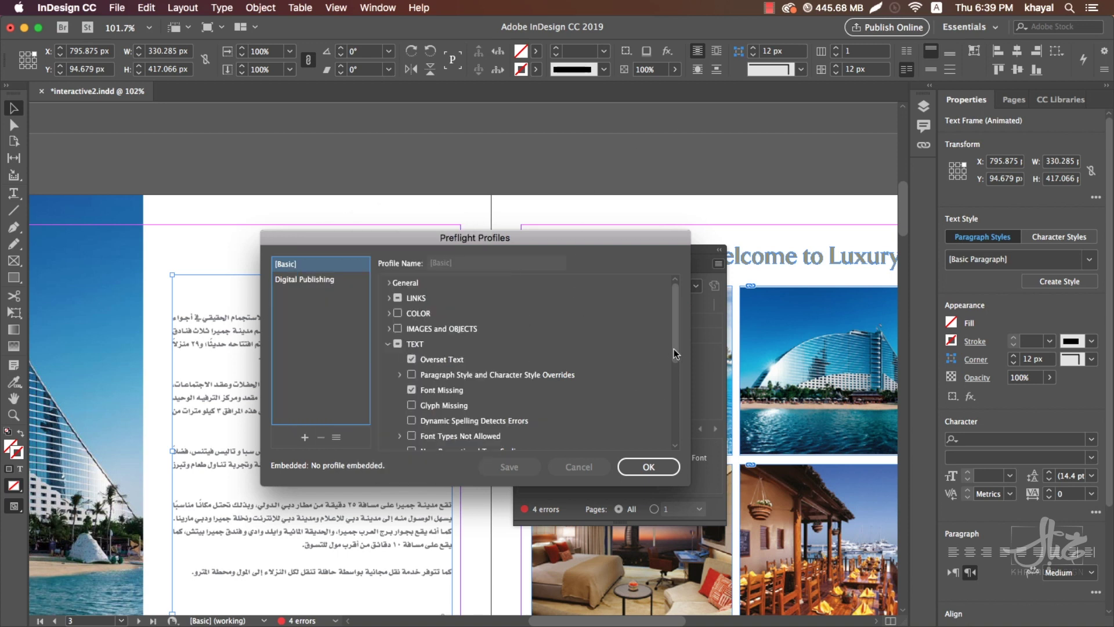
left_click_drag(674, 352, 672, 370)
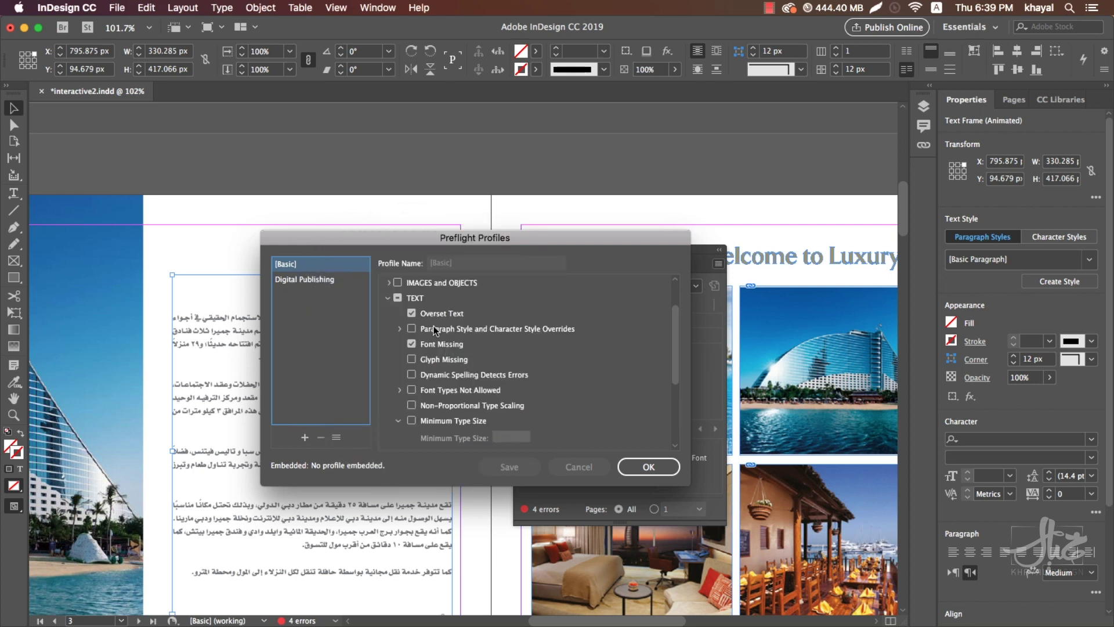
left_click(296, 283)
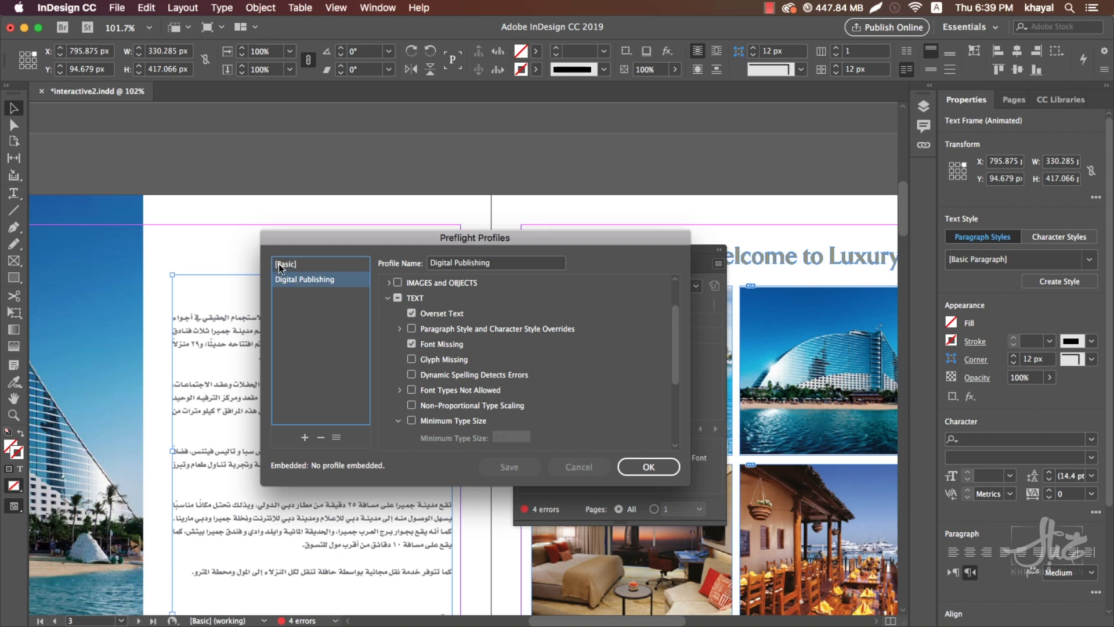
left_click(282, 266)
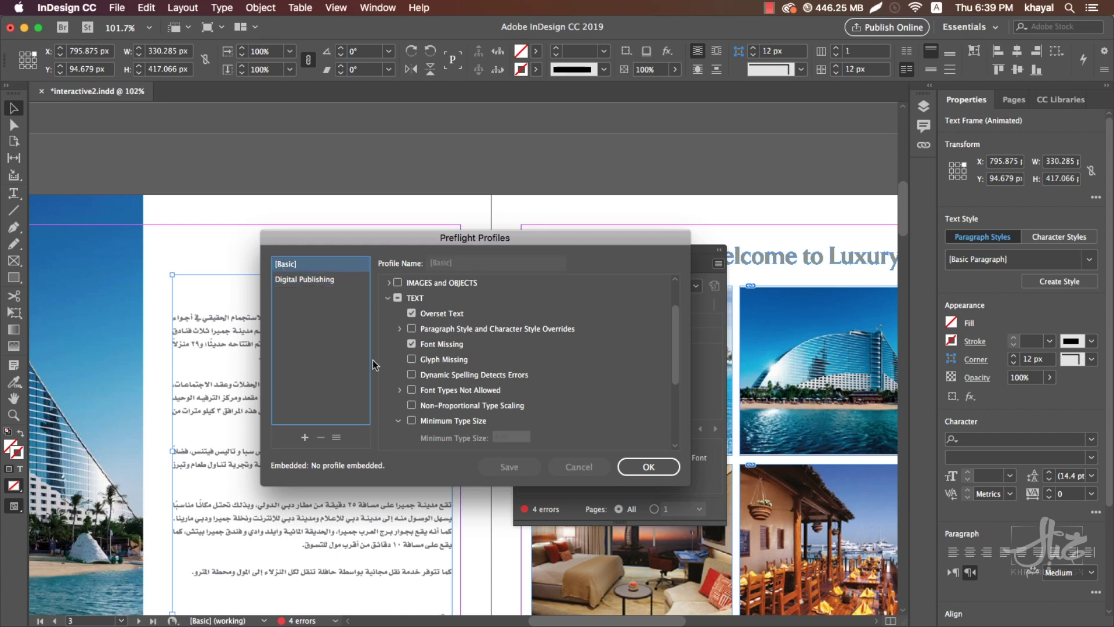
Step: Create a new Preflight profile named "khayal test" and save it
left_click(305, 438)
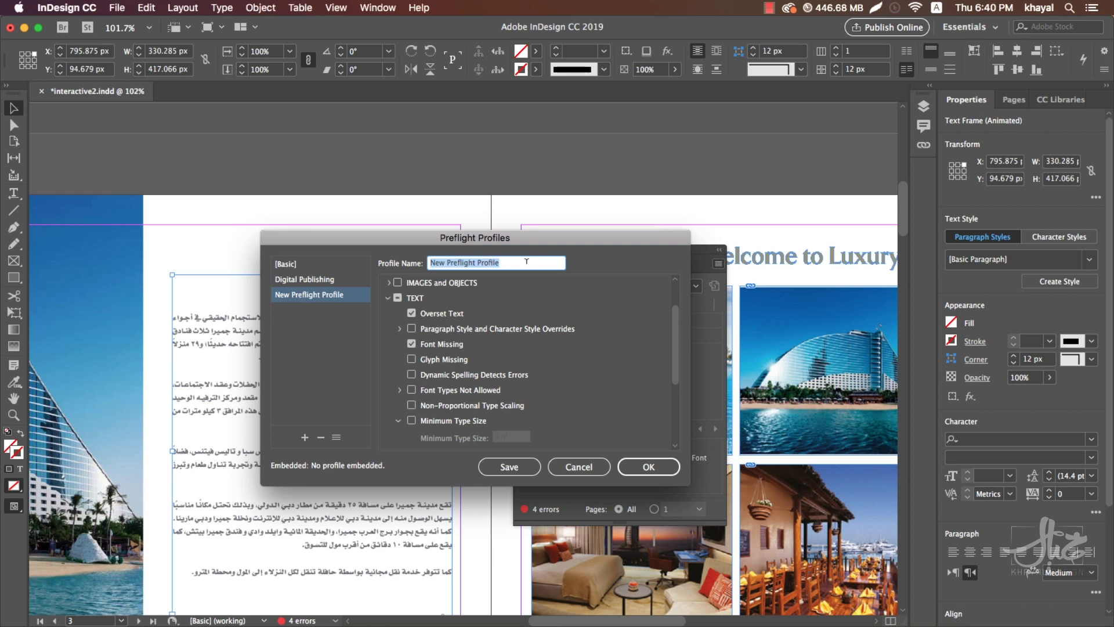
type("khayal test")
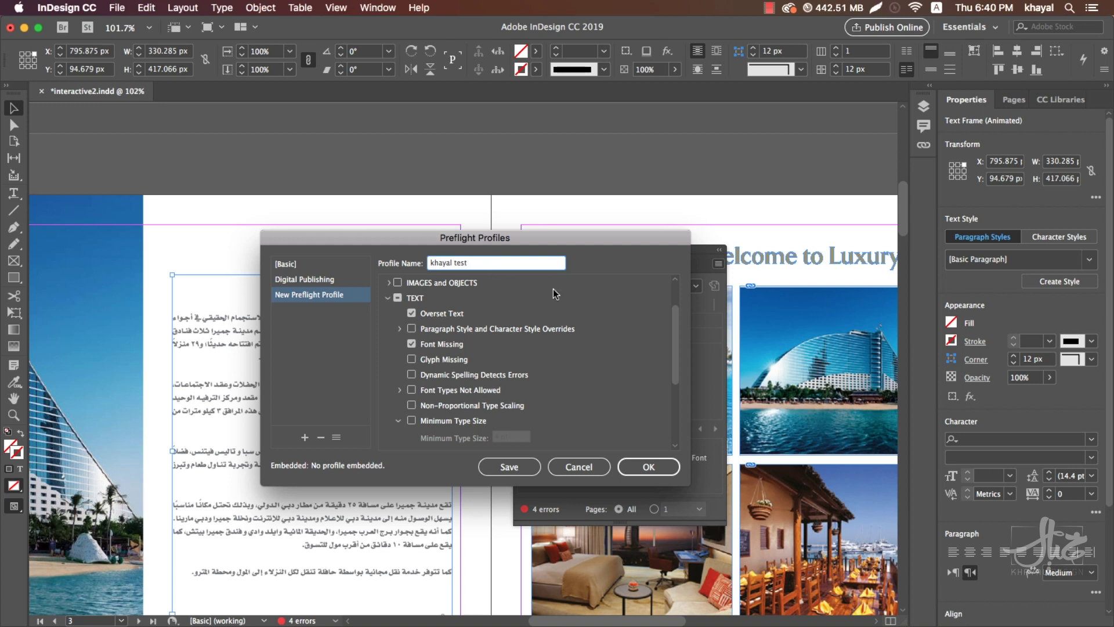
left_click(510, 467)
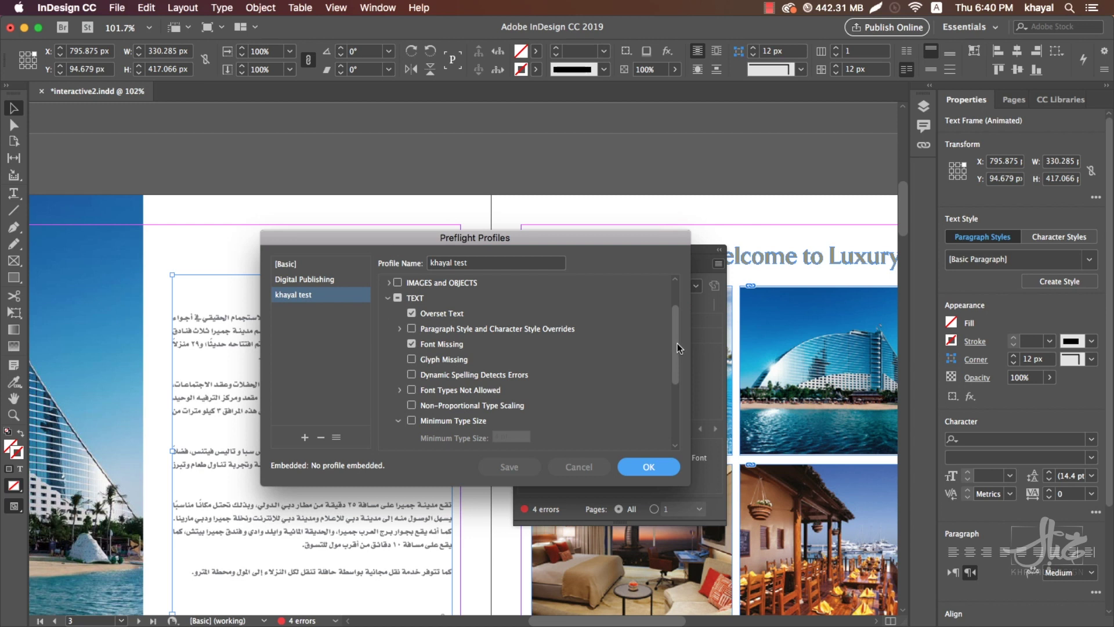
Step: Replace the General description of the khayal test profile with "هذا البرفايل"
left_click_drag(678, 343, 674, 311)
left_click(388, 283)
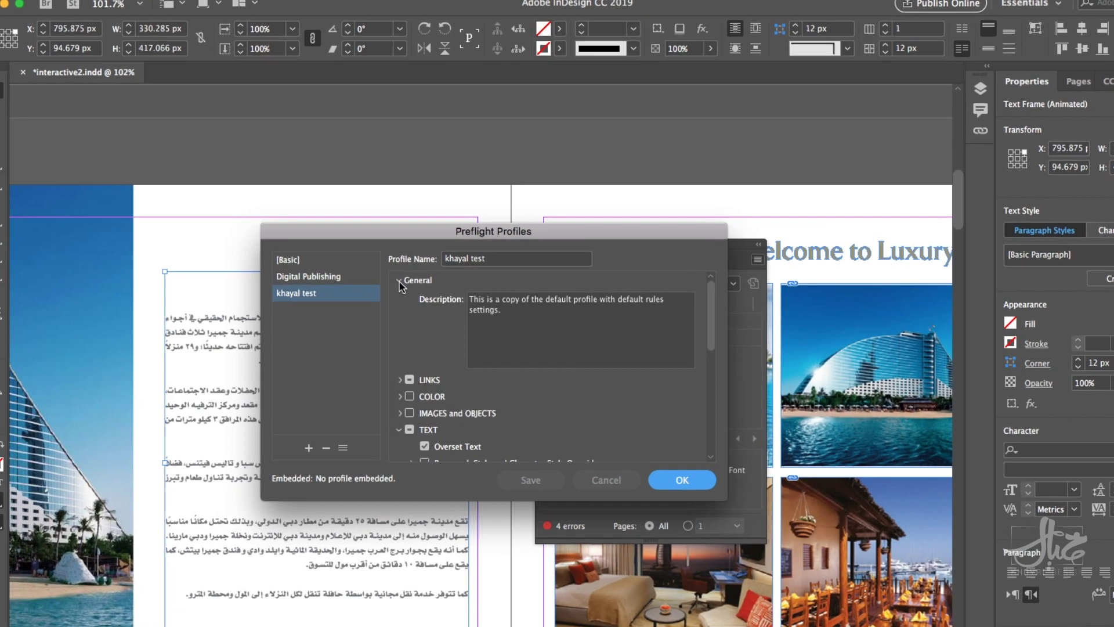
left_click(389, 285)
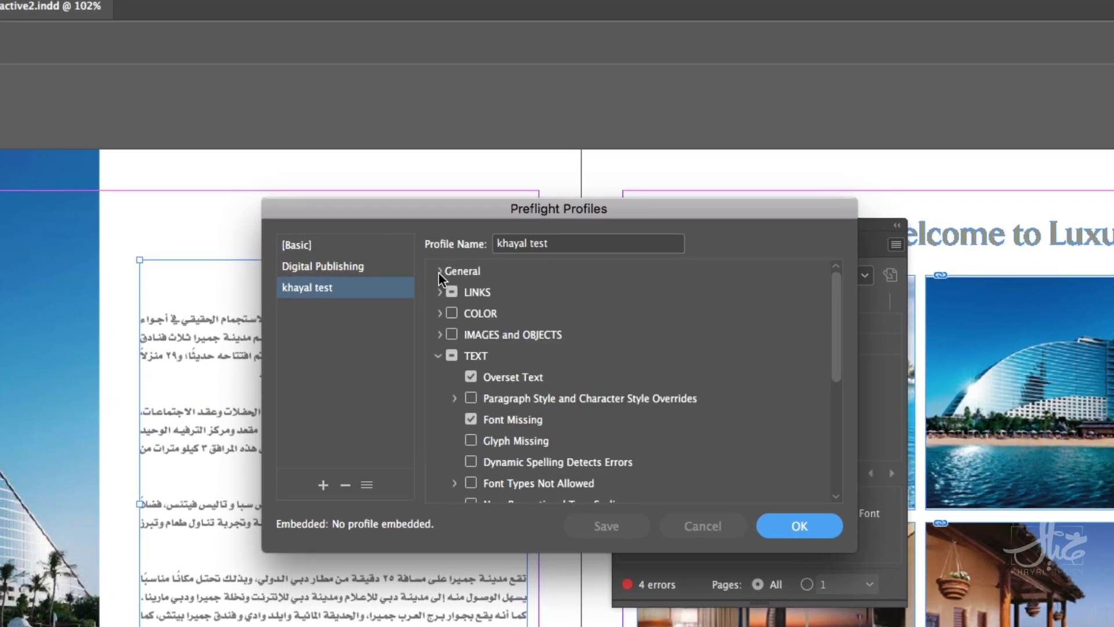
left_click(438, 356)
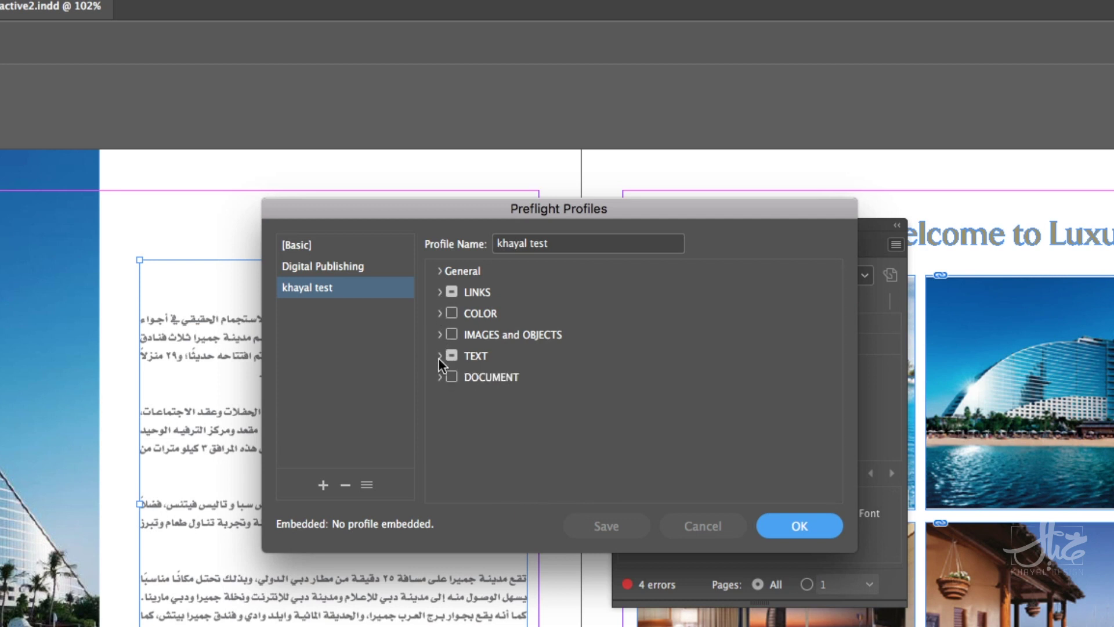
left_click(440, 271)
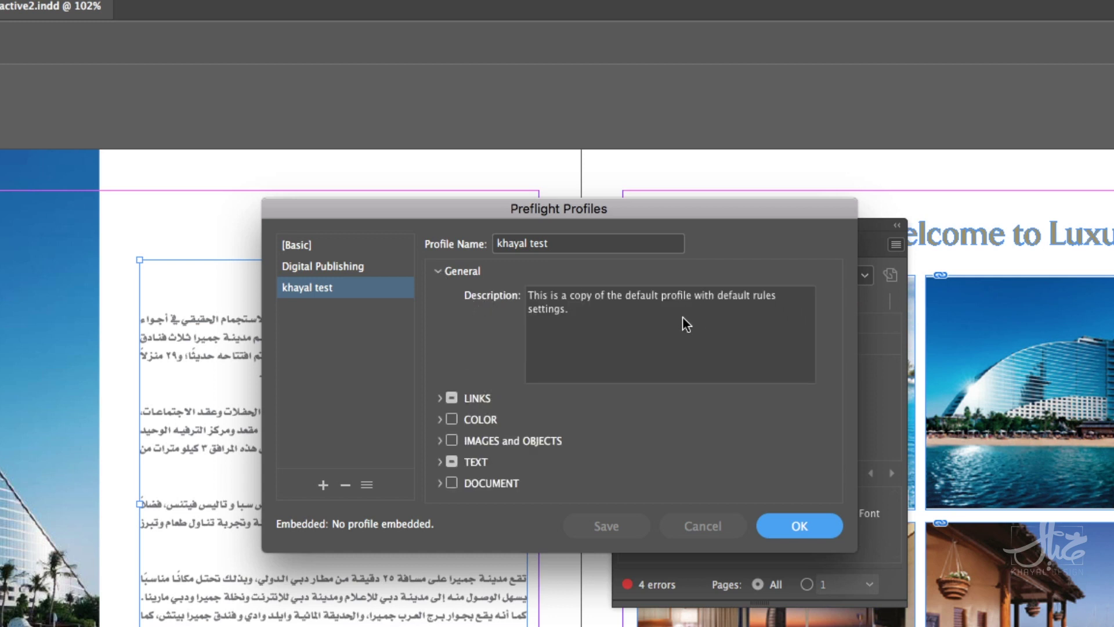
left_click_drag(683, 316, 526, 290)
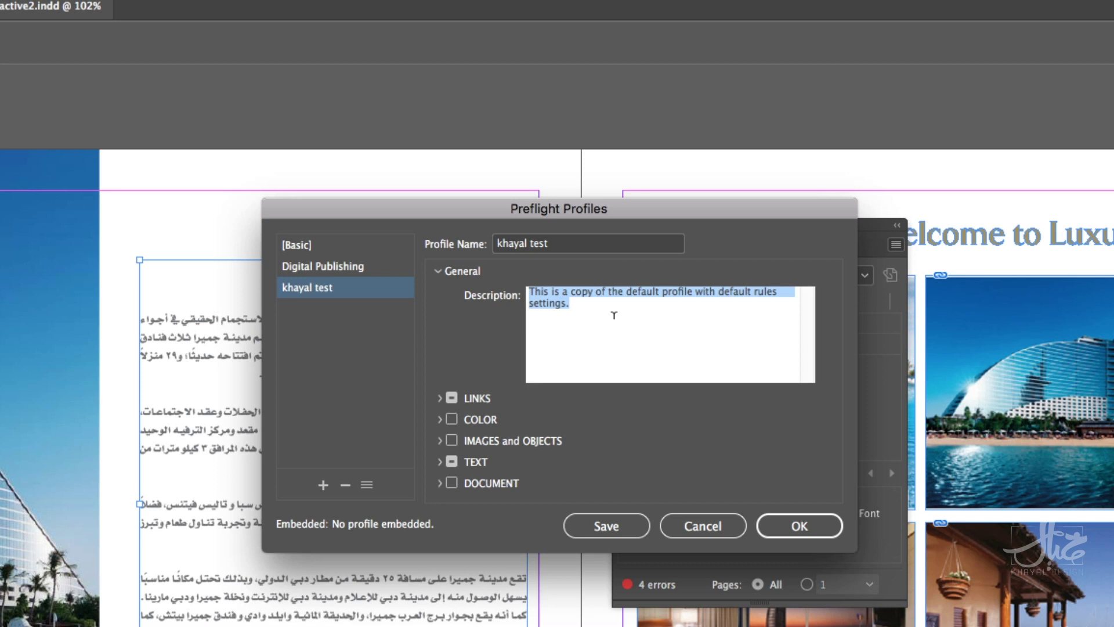
type("هذا البرفايل")
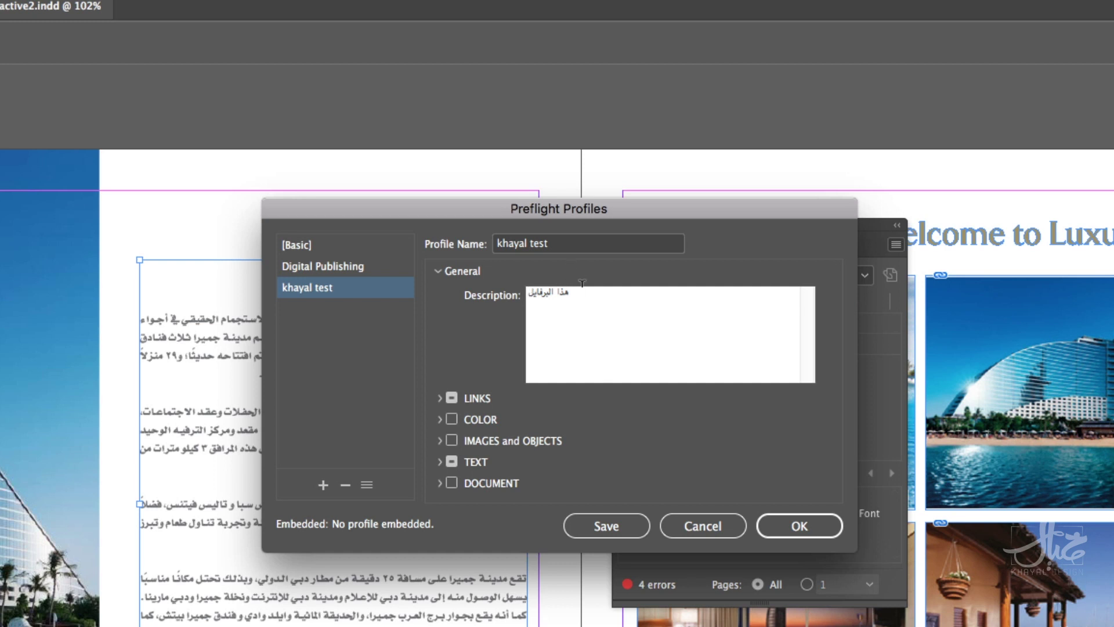
left_click(462, 311)
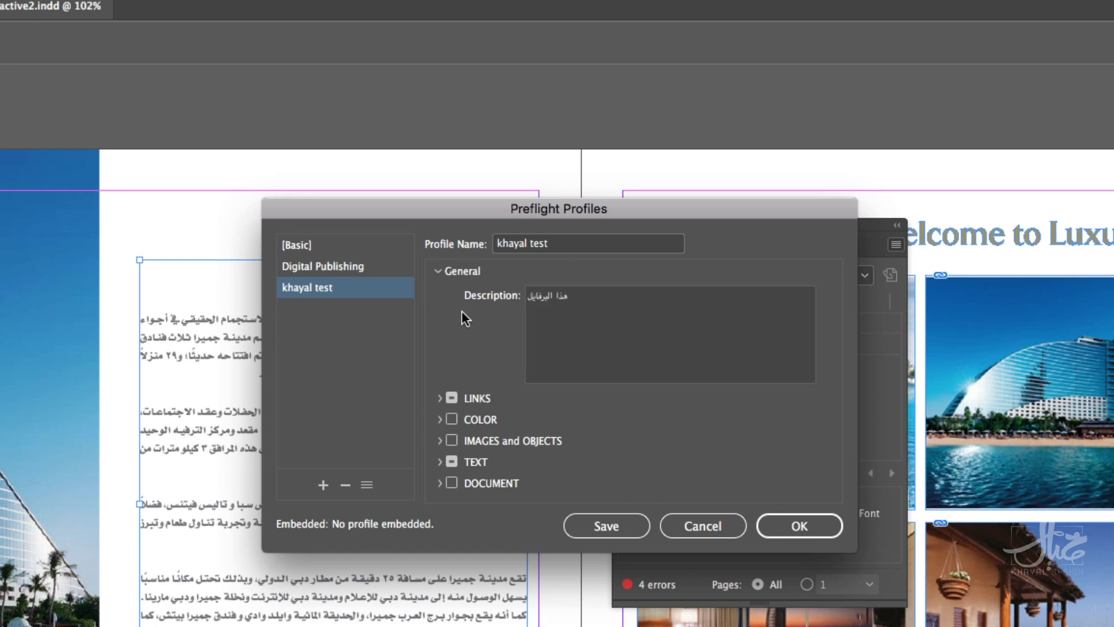
left_click(439, 273)
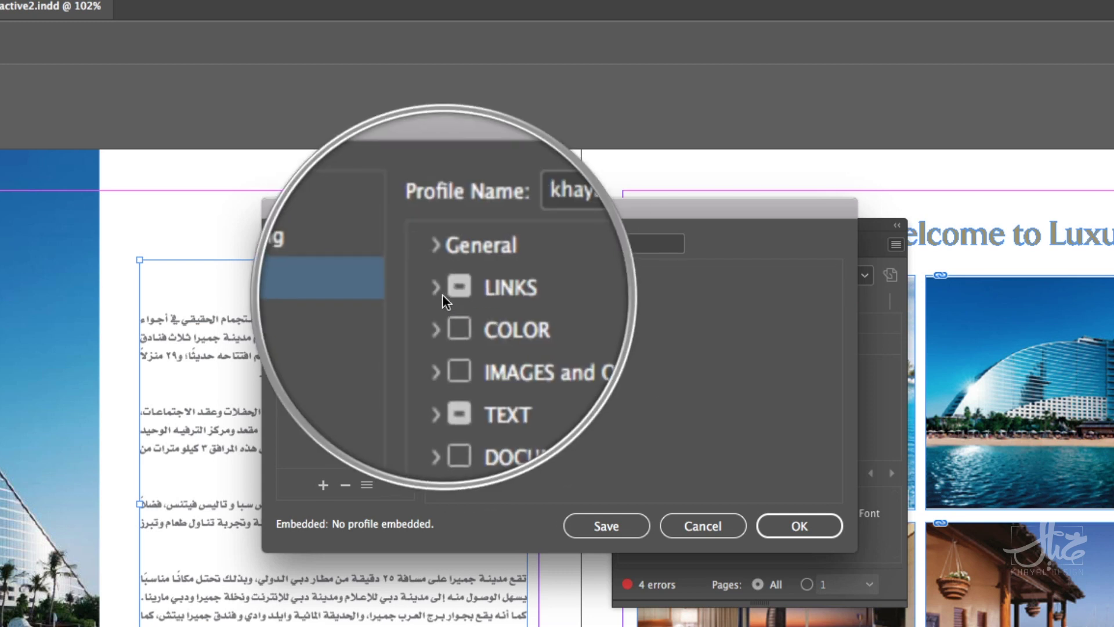
Step: Examine the LINKS checks and the Transparency Blending Space Required option under COLOR in the khayal test profile
left_click(440, 293)
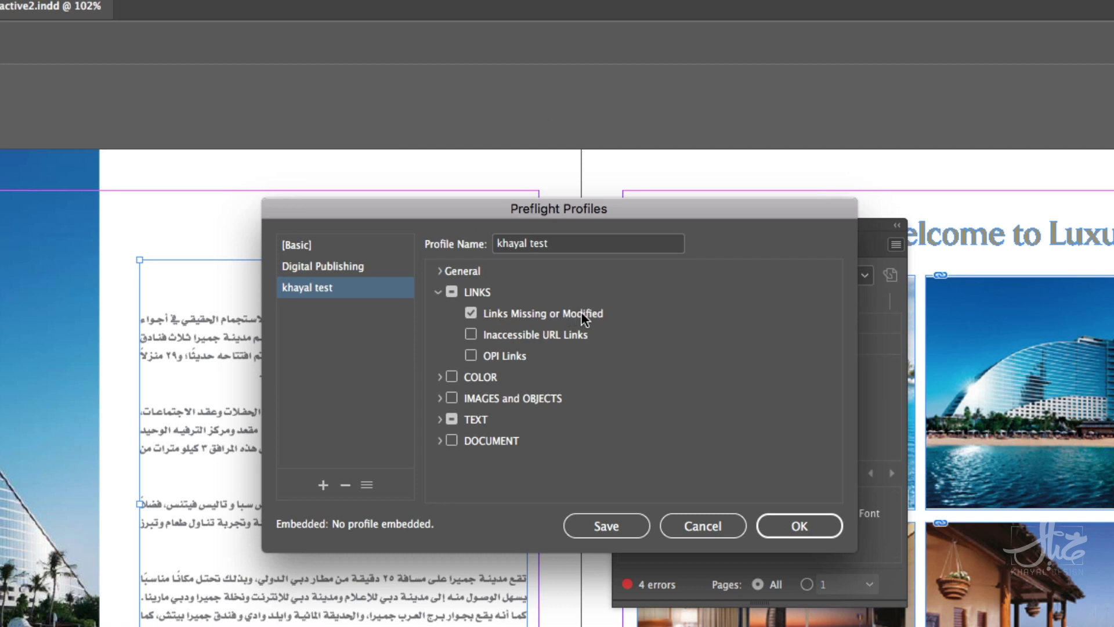
left_click(438, 293)
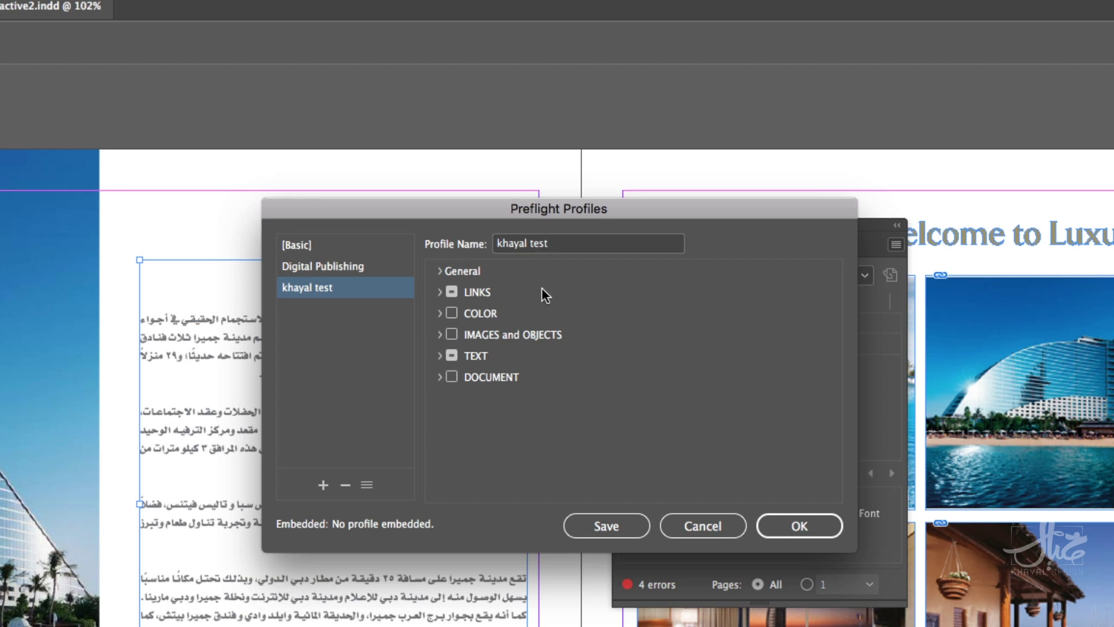
left_click(439, 314)
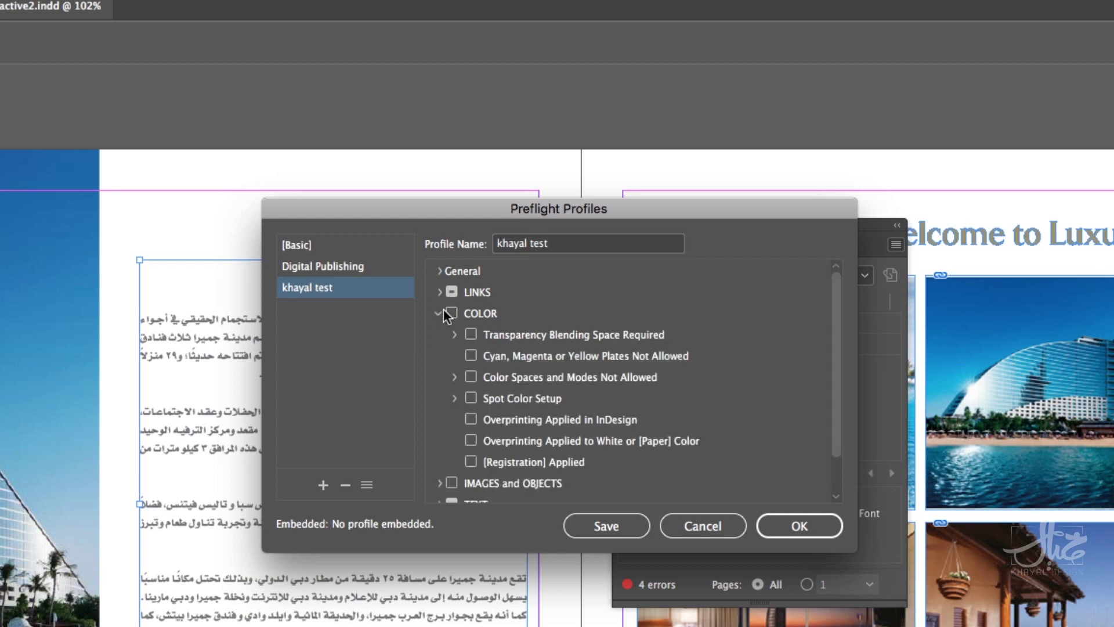
mouse_move(833, 386)
left_mouse_down()
mouse_move(835, 416)
mouse_move(834, 385)
mouse_move(836, 403)
left_mouse_up()
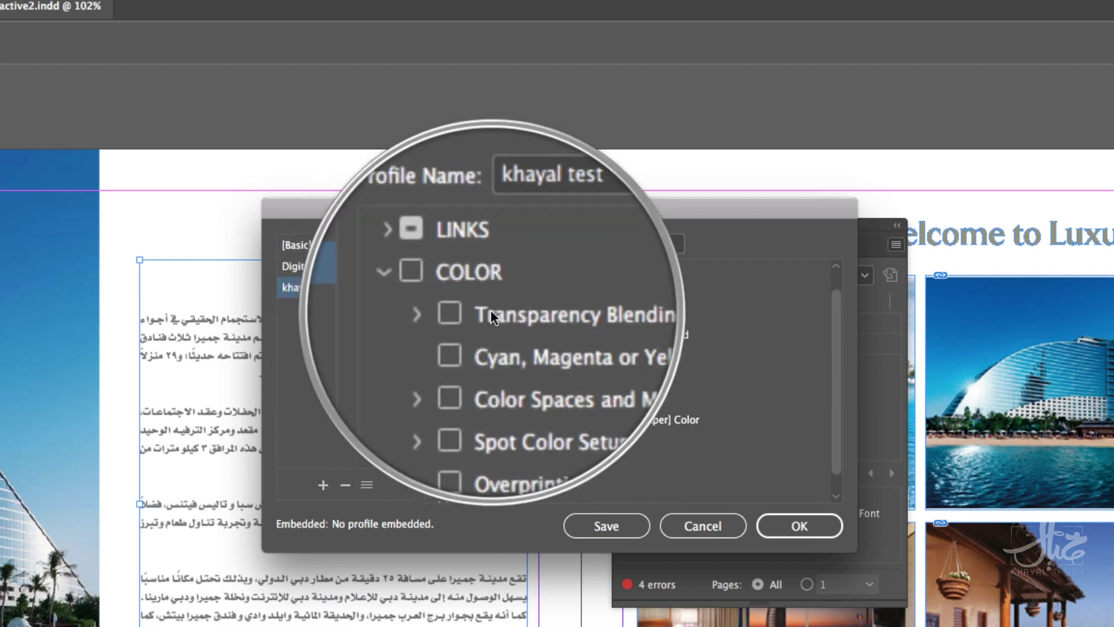
left_click(453, 314)
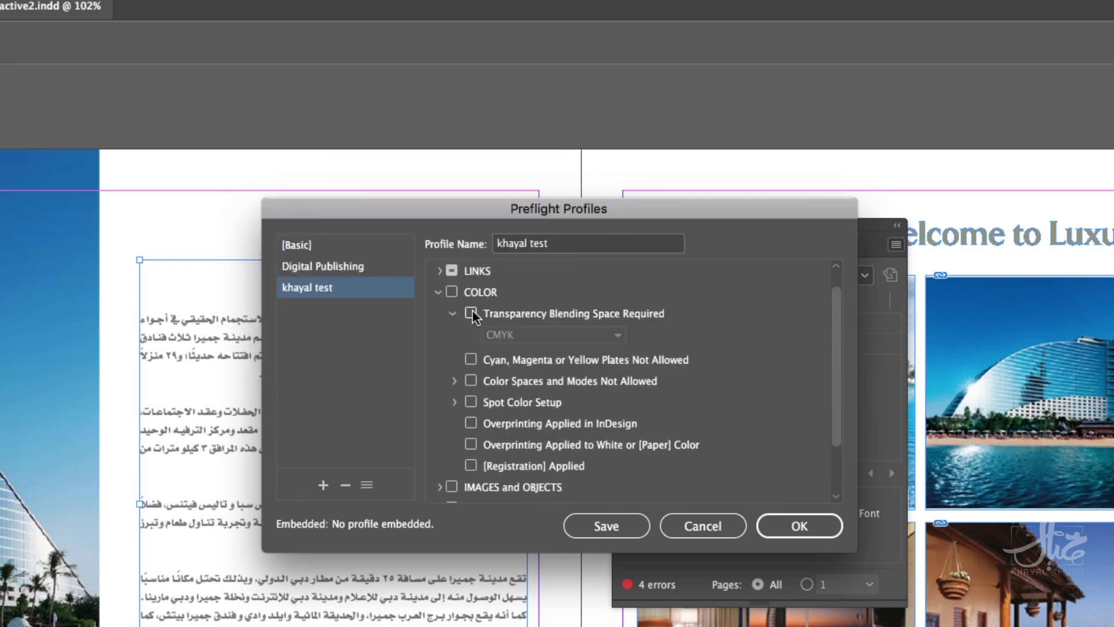
left_click(454, 314)
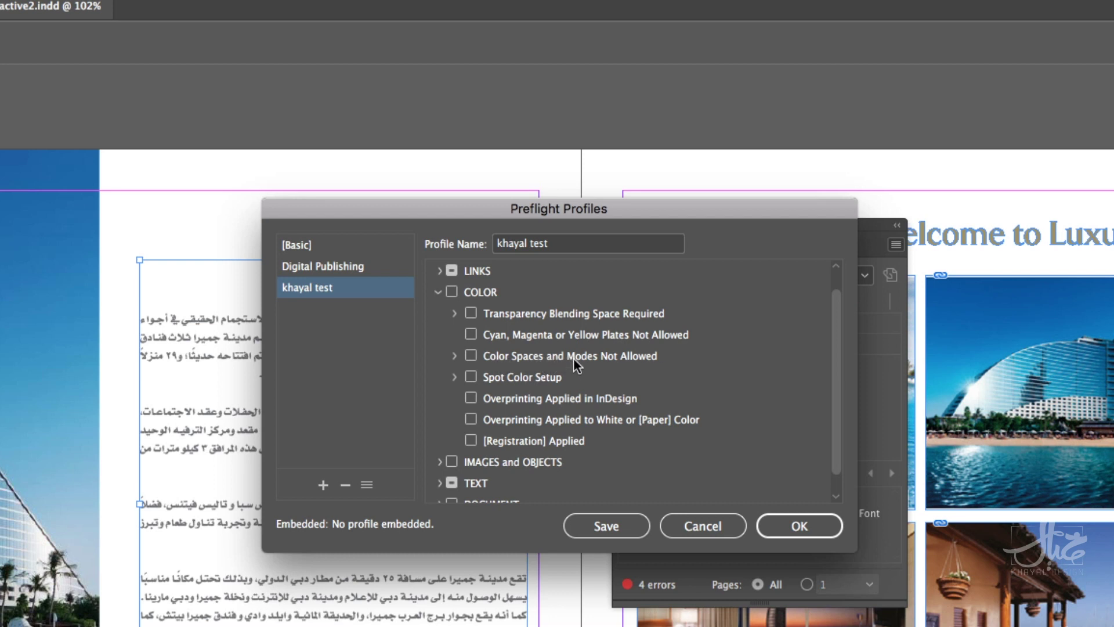
Step: Enable the Color Spaces and Modes Not Allowed check for RGB and Spot Color
left_click(454, 356)
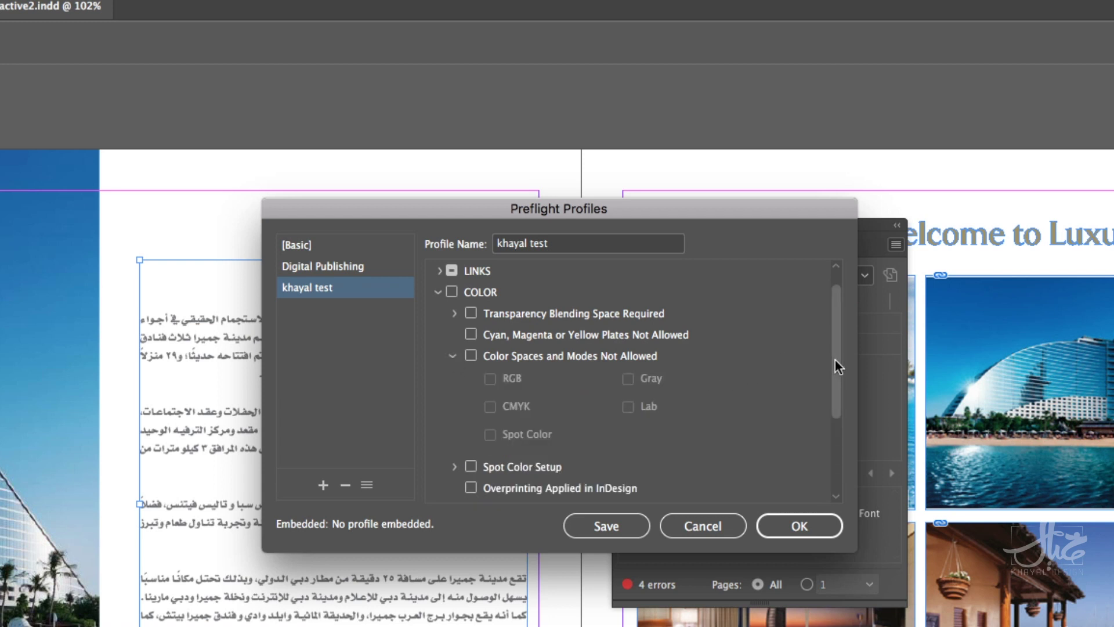
left_click_drag(835, 360, 838, 377)
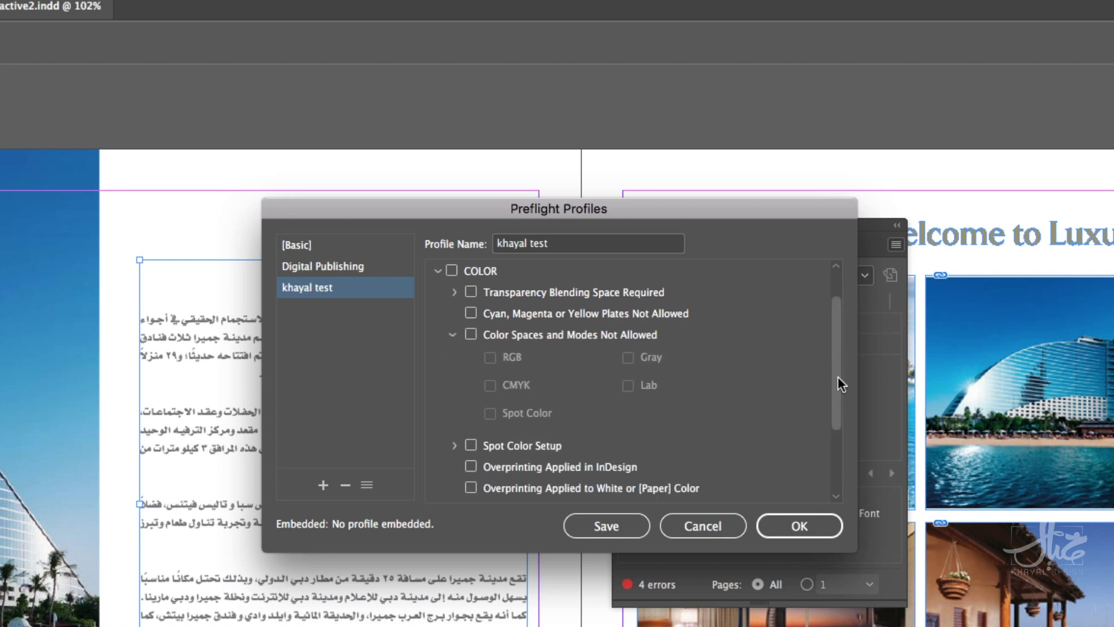
left_click(470, 335)
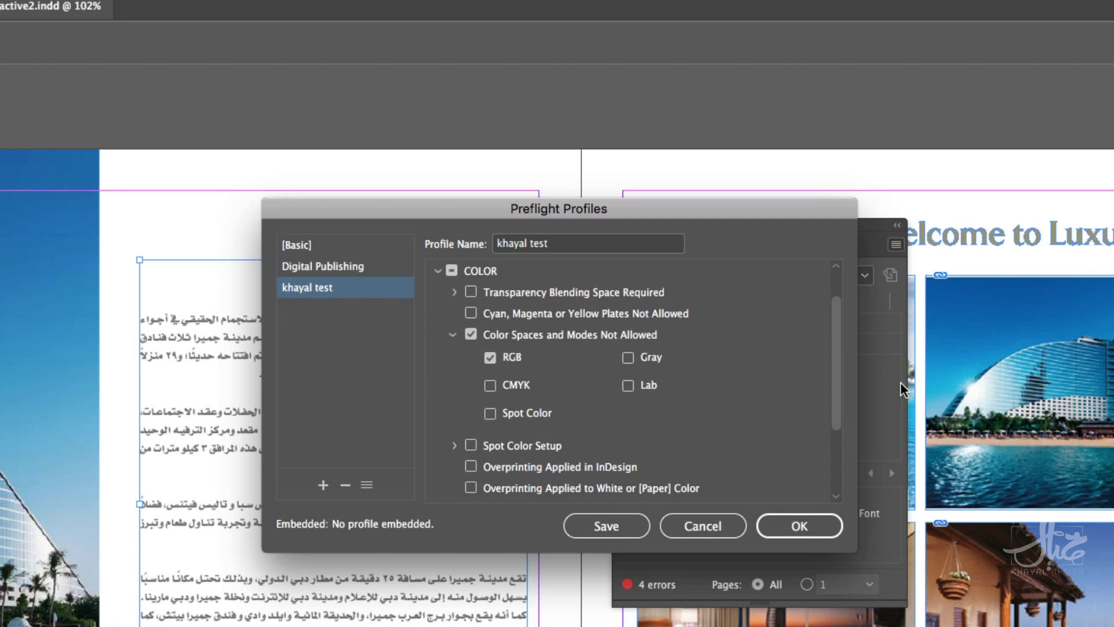
left_click_drag(841, 392, 842, 414)
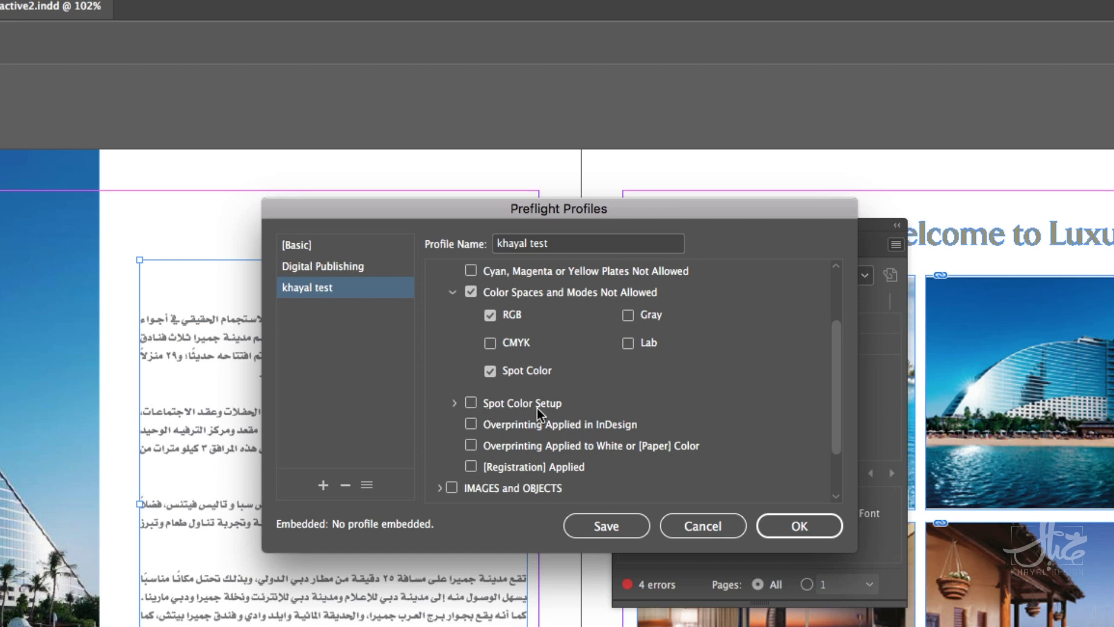
Step: Enable the Spot Color Setup check, set the maximum spot colors allowed to 2, and collapse the expanded color checks
left_click(453, 402)
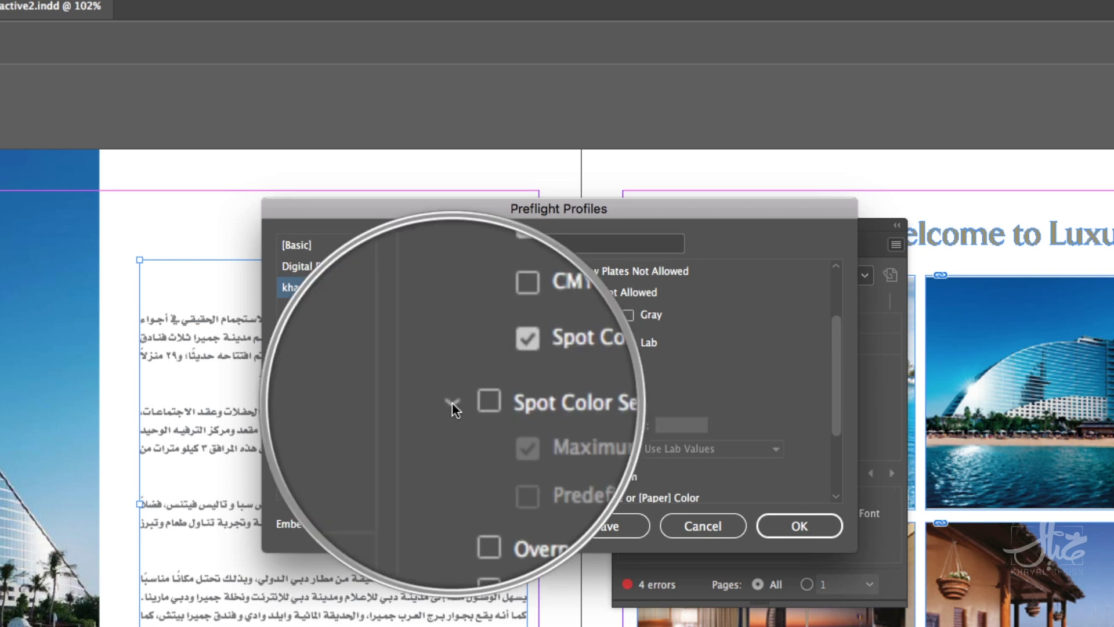
left_click(452, 402)
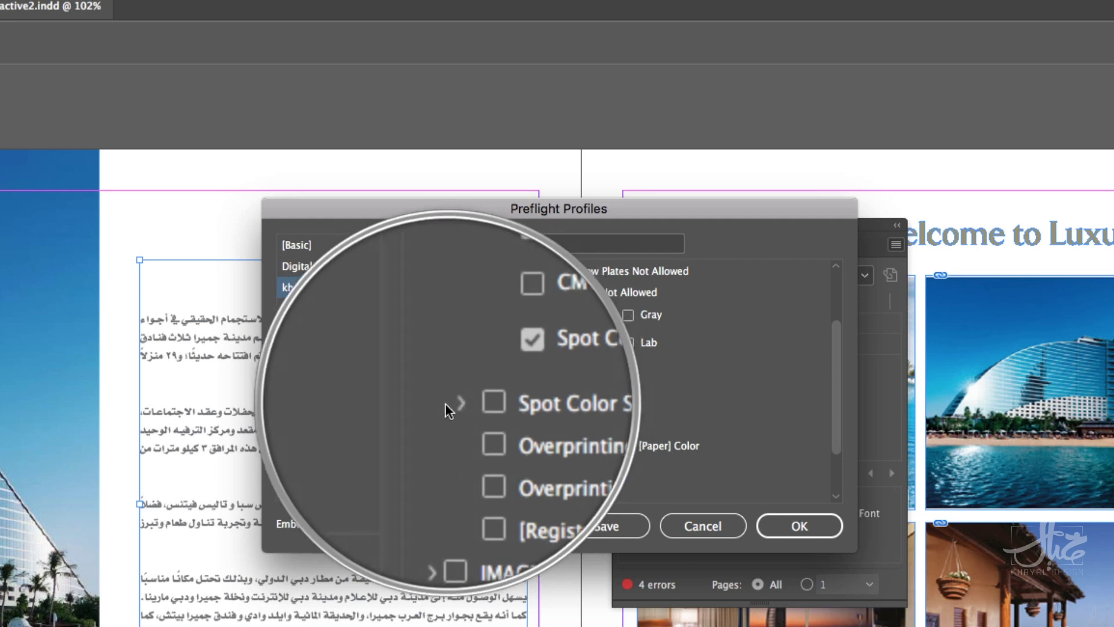
left_click(451, 402)
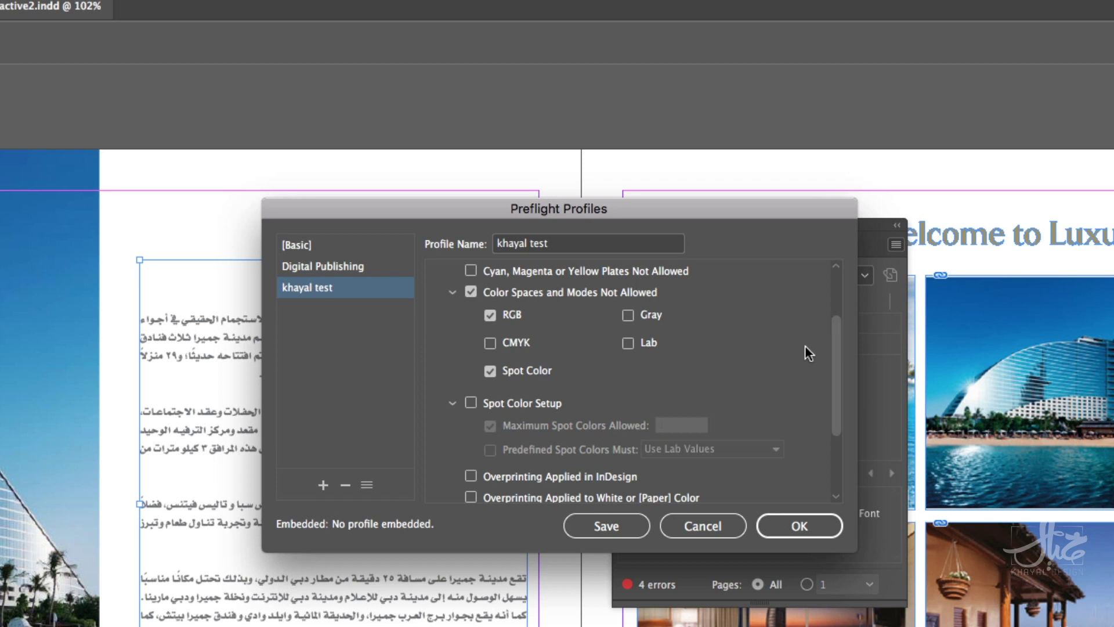
scroll(832, 366, "down", 3)
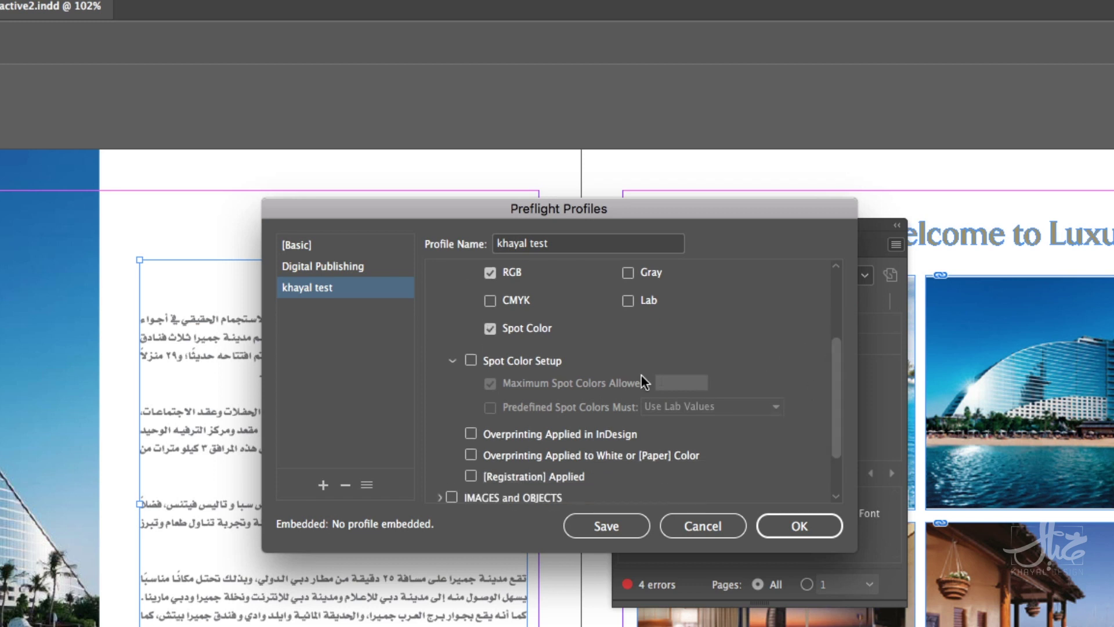
left_click(470, 359)
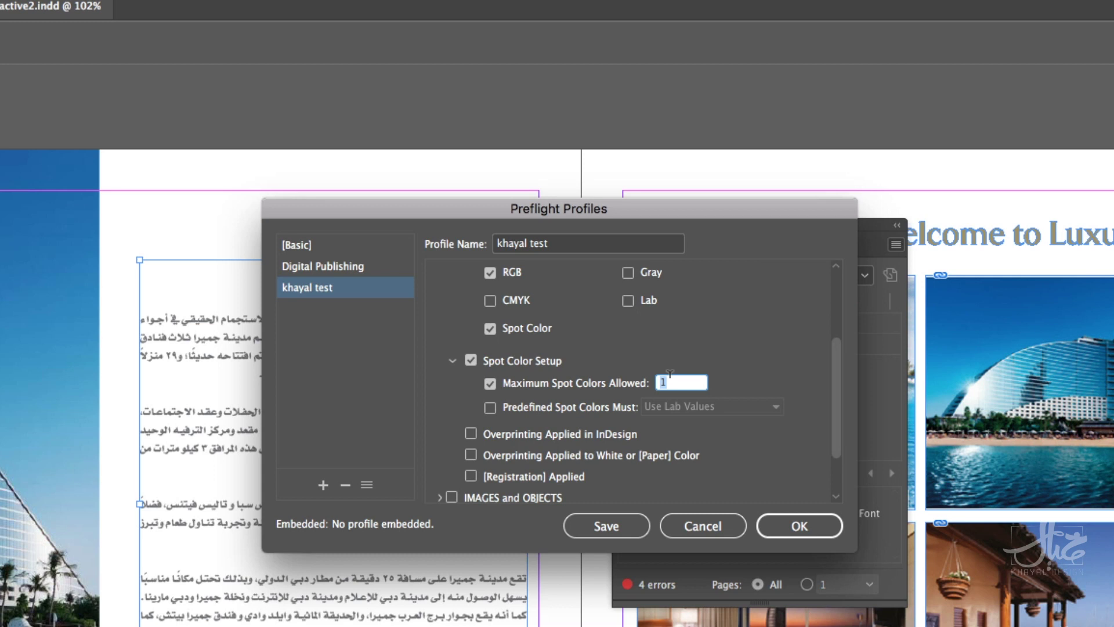
type("٢")
type("2")
scroll(830, 416, "up", 3)
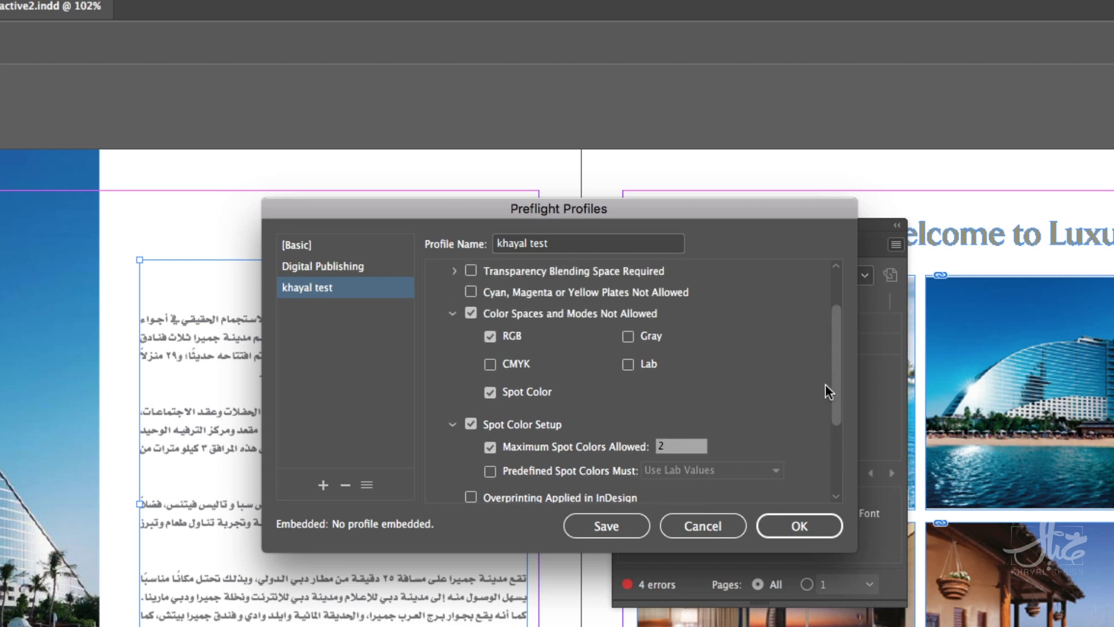
scroll(824, 377, "up", 2)
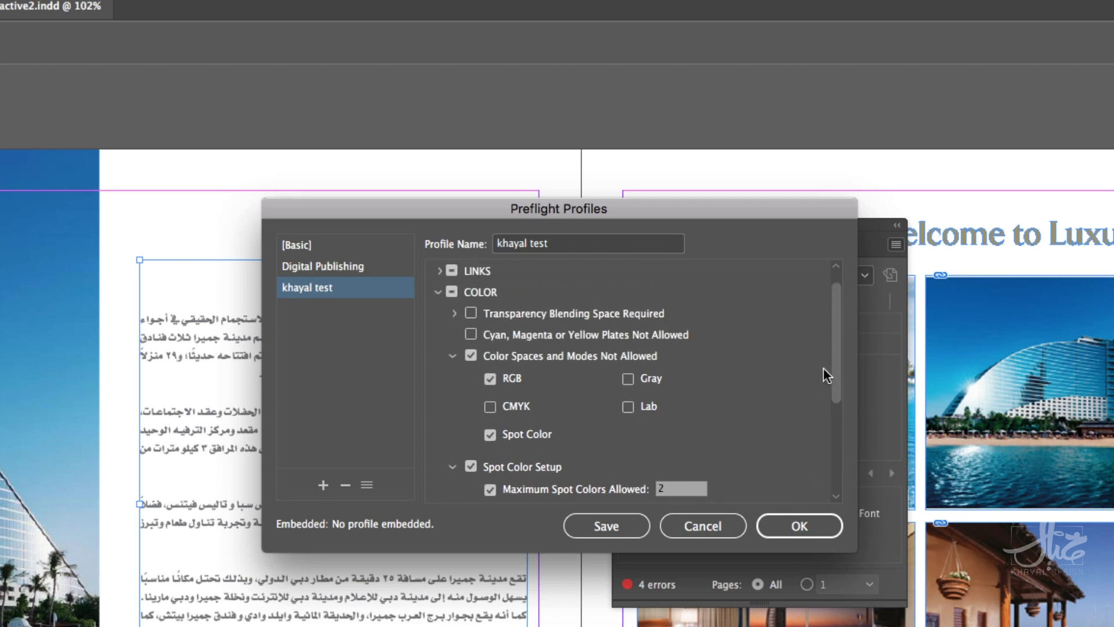
left_click(453, 467)
left_click(452, 356)
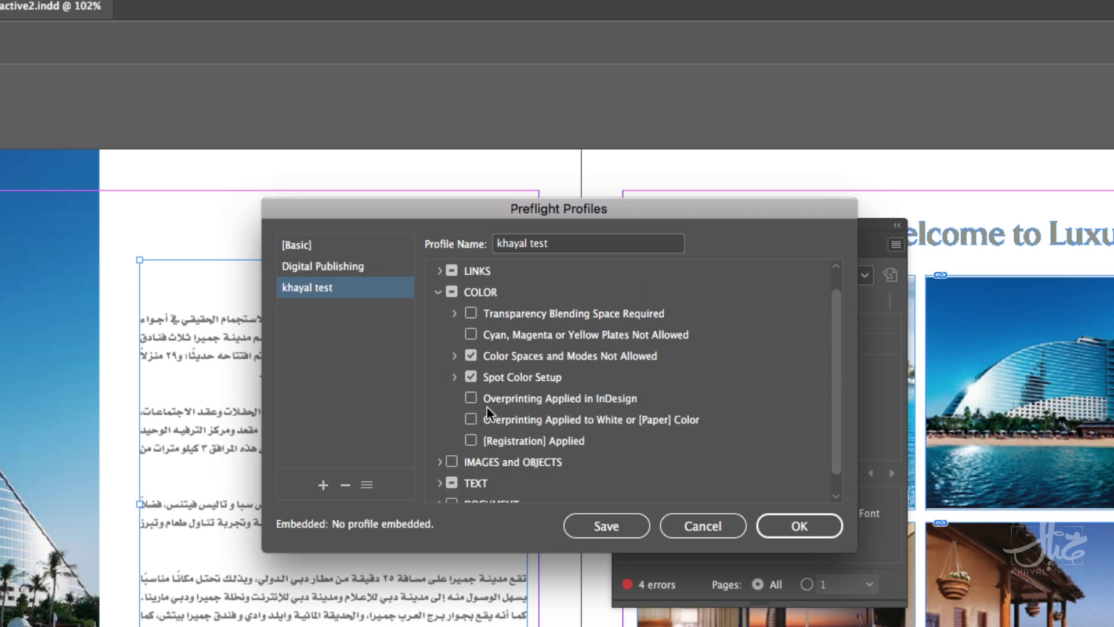
Step: Enable the COLOR checks Overprinting Applied in InDesign, Overprinting Applied to White or [Paper] Color, and [Registration] Applied
scroll(559, 409, "down", 1)
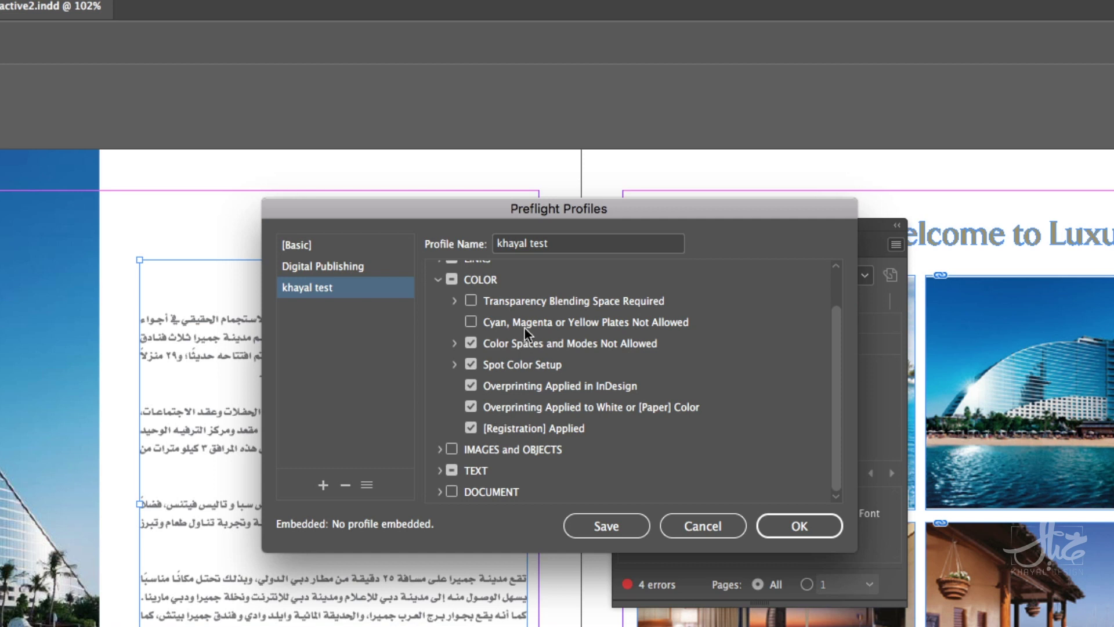
scroll(742, 294, "up", 2)
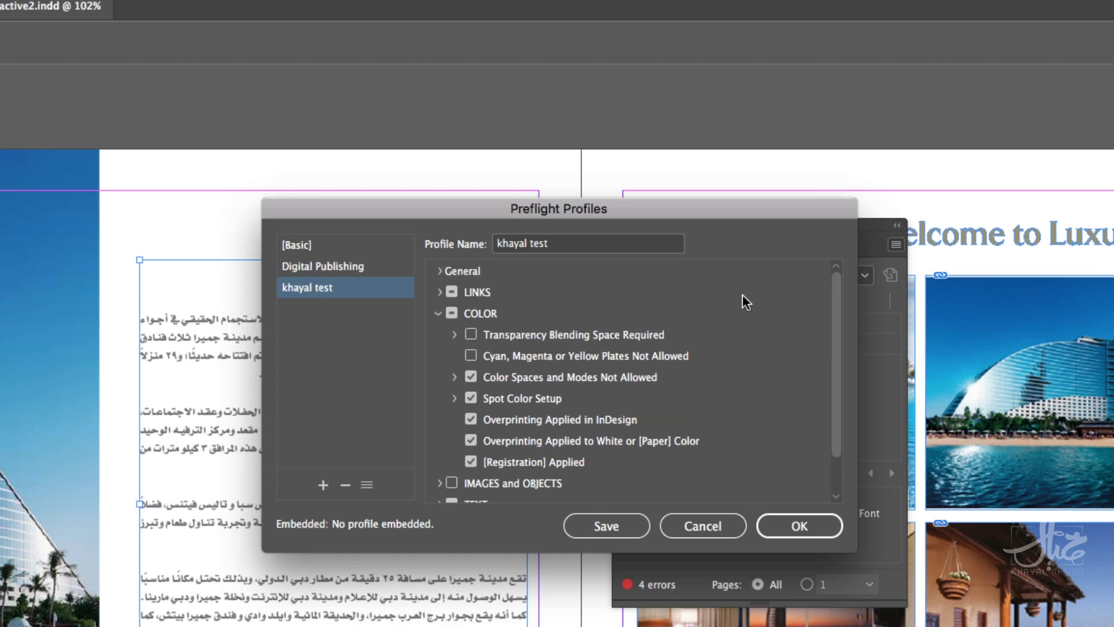
left_click(439, 314)
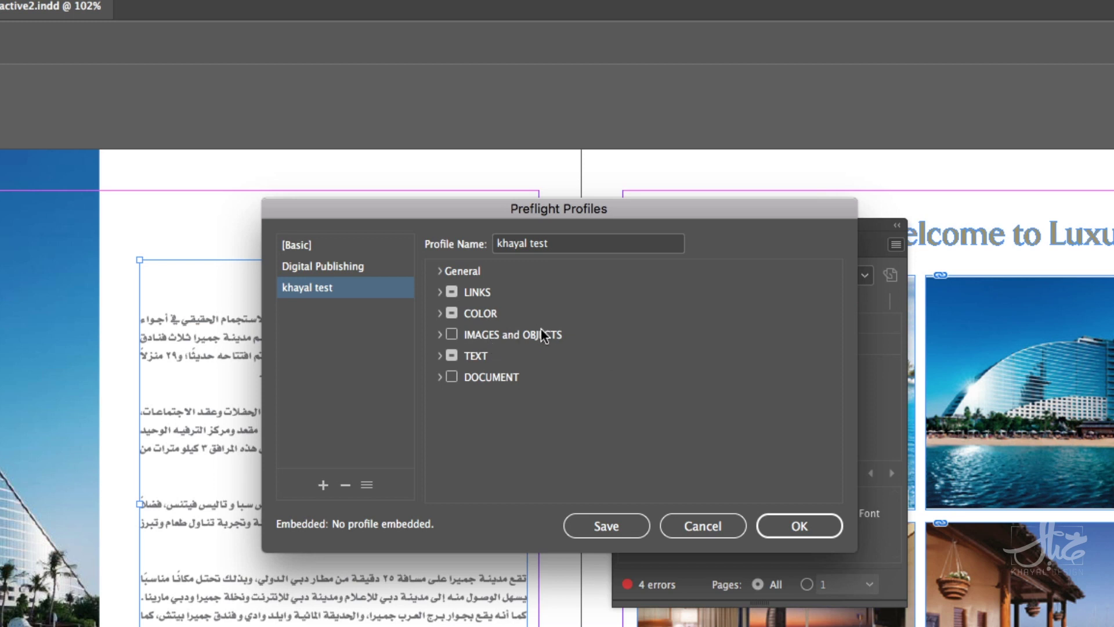
Step: Enable all checks in the IMAGES and OBJECTS category of the khayal test profile
left_click(439, 334)
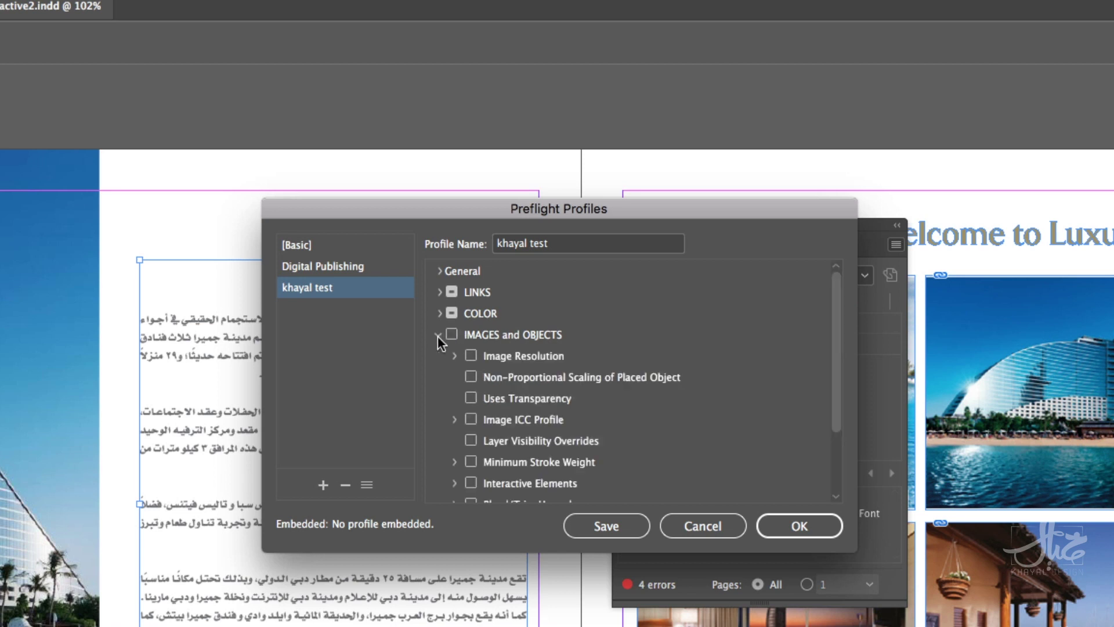
left_click(450, 335)
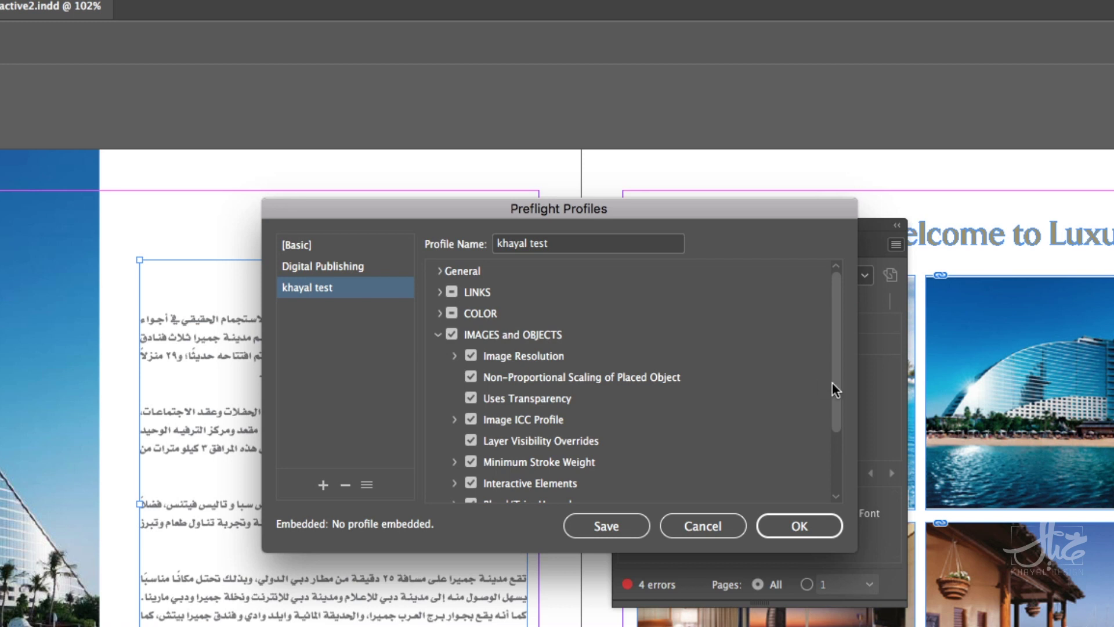
left_click_drag(838, 392, 837, 421)
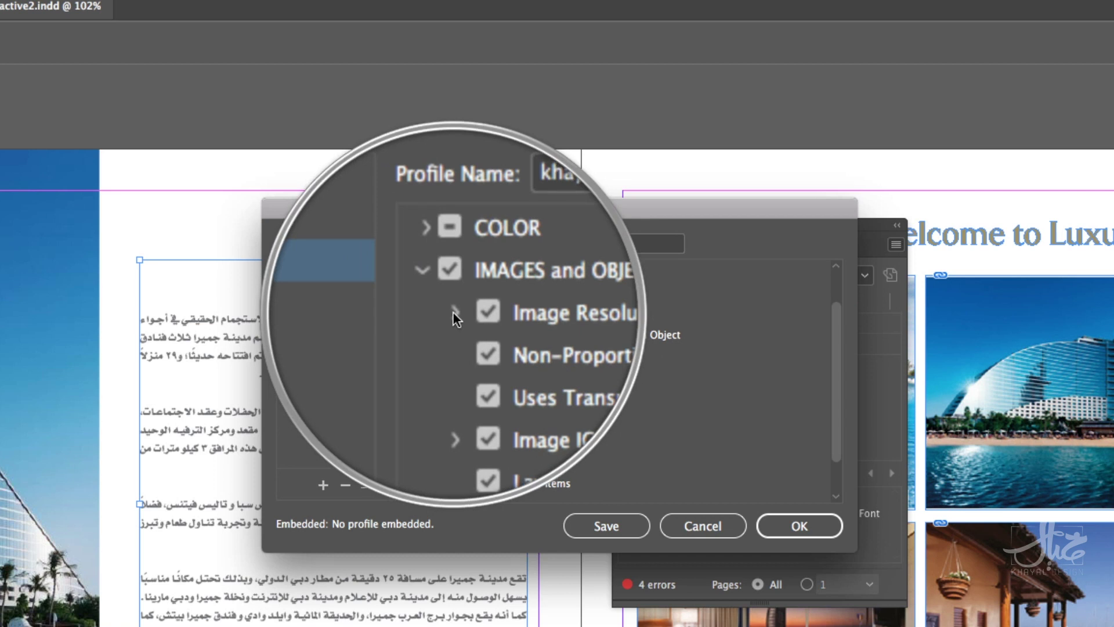
Step: Set the Color Image Minimum Resolution in the Image Resolution check to 200
left_click(453, 313)
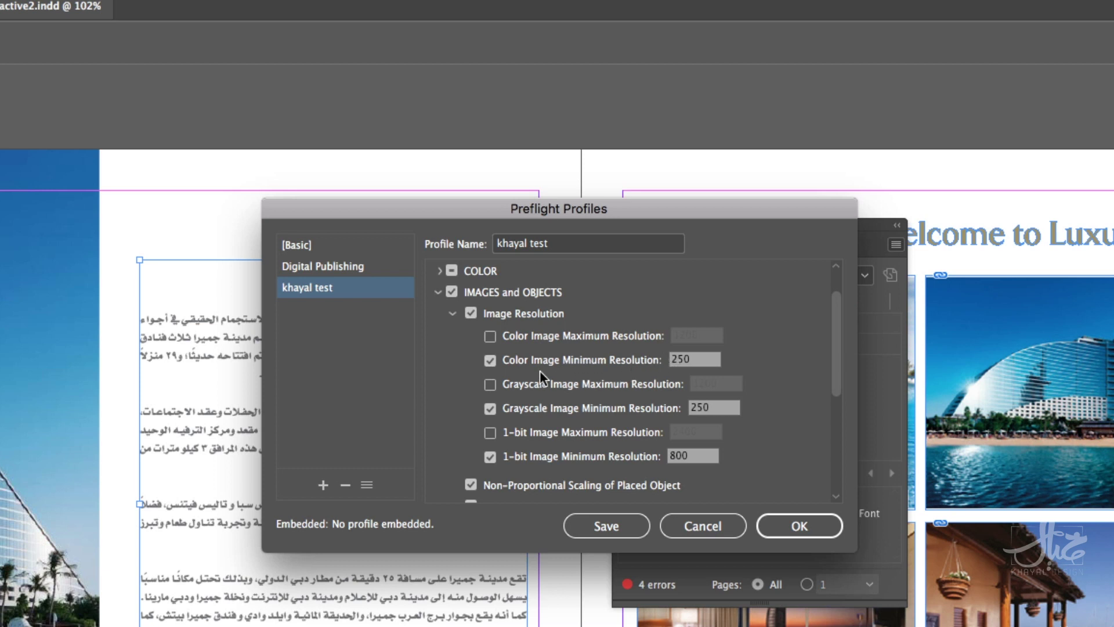
left_click(489, 361)
left_click(490, 361)
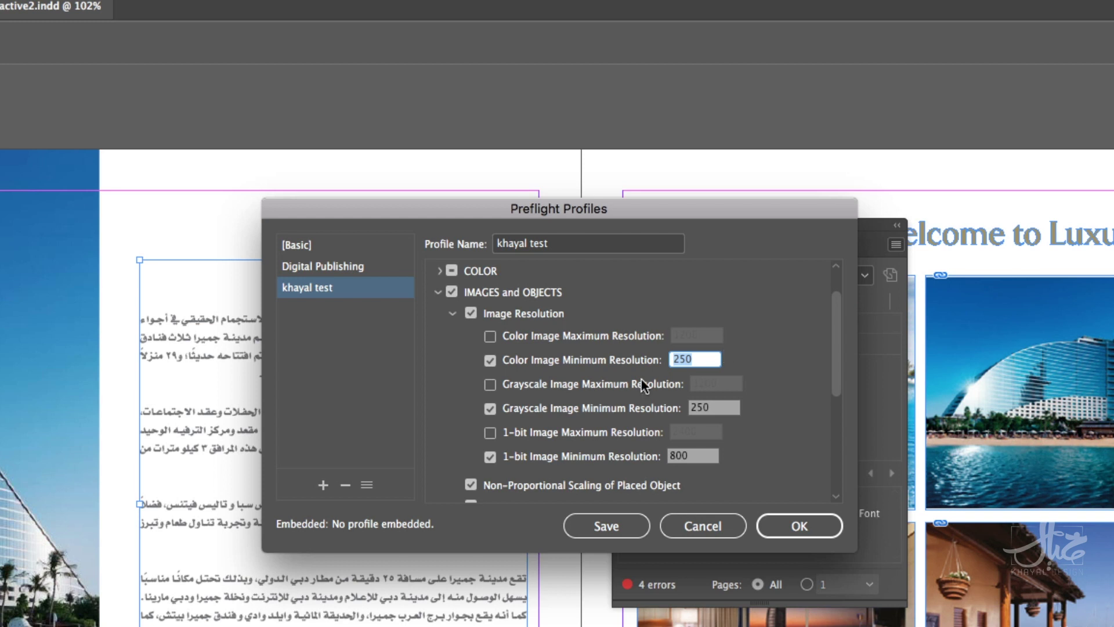
type("200")
scroll(836, 389, "down", 1)
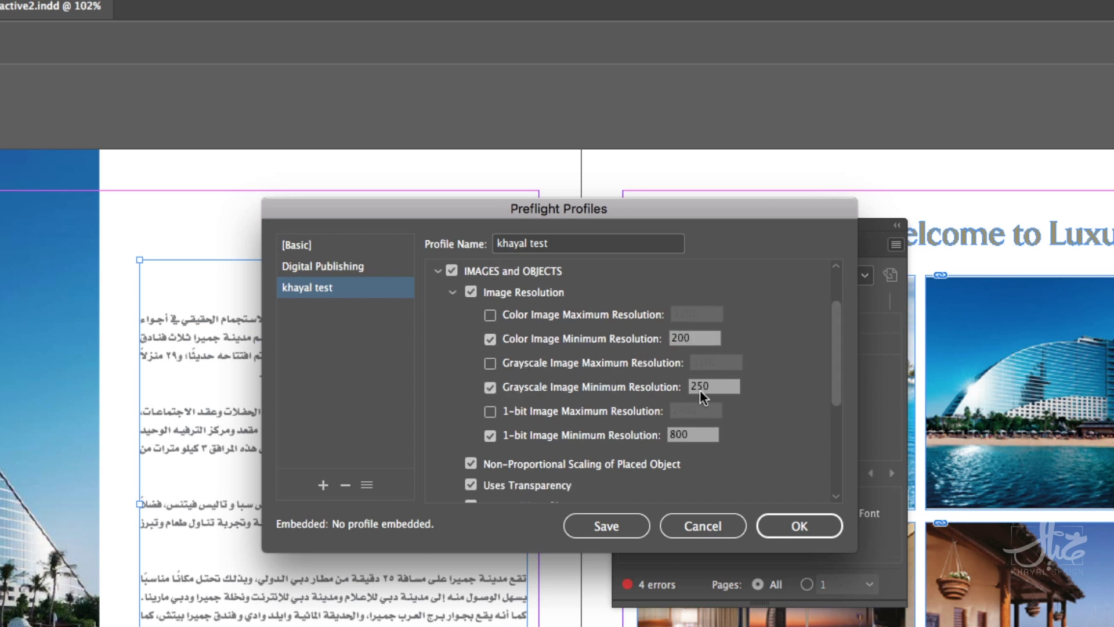
Step: Set the Grayscale Image Minimum Resolution in the Image Resolution check to 200
type("200")
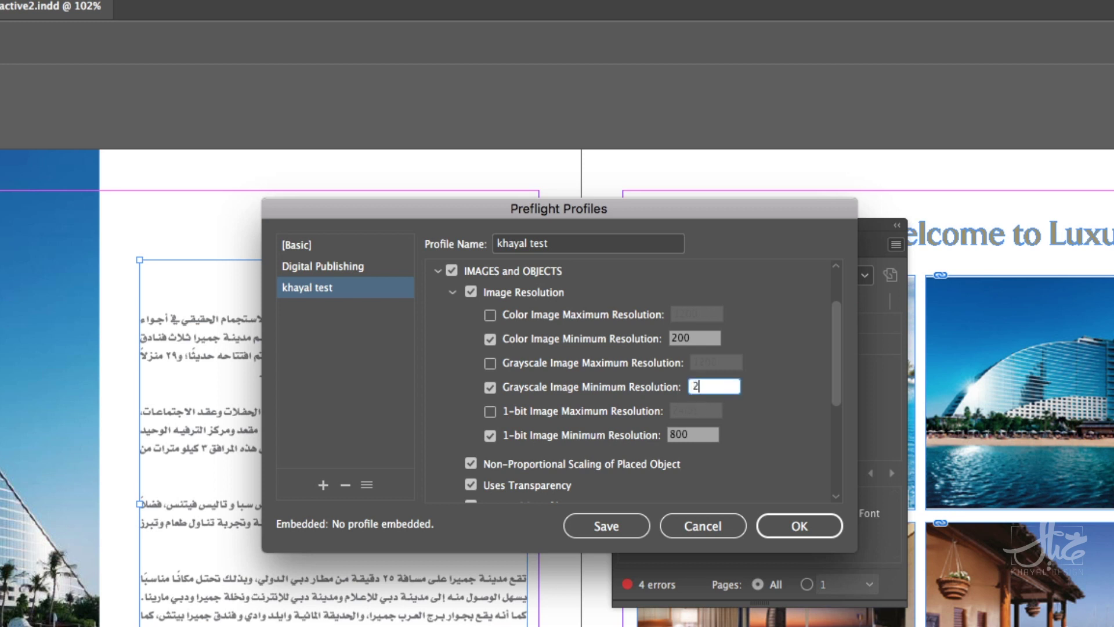
left_click(771, 435)
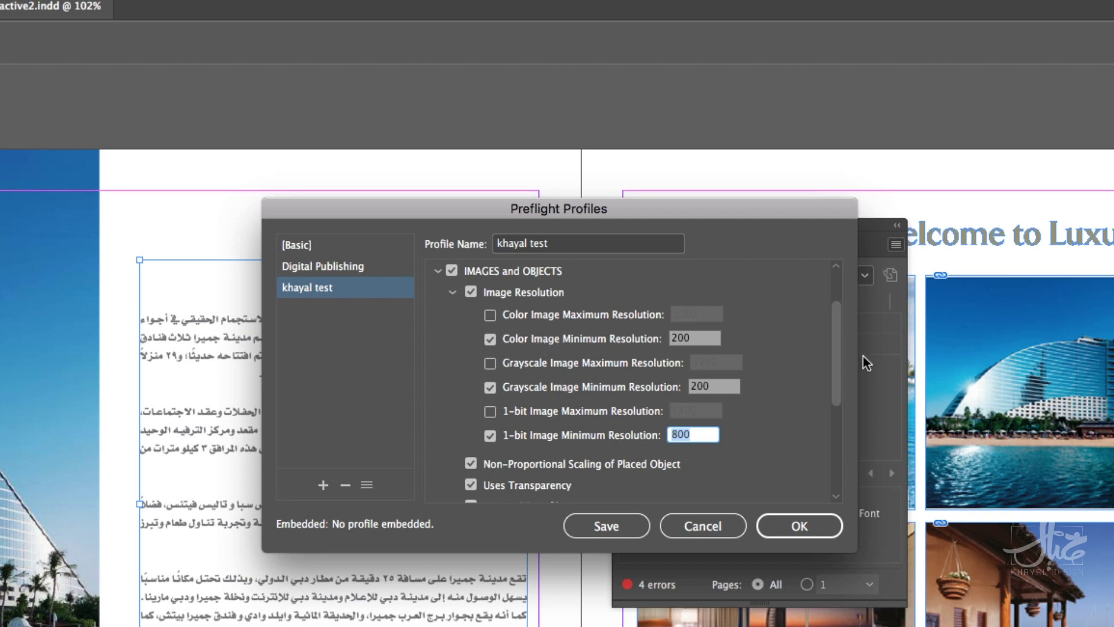
Step: Disable the Uses Transparency, Image ICC Profile and Layer Visibility Overrides checks in the IMAGES and OBJECTS category
left_click_drag(836, 360, 840, 398)
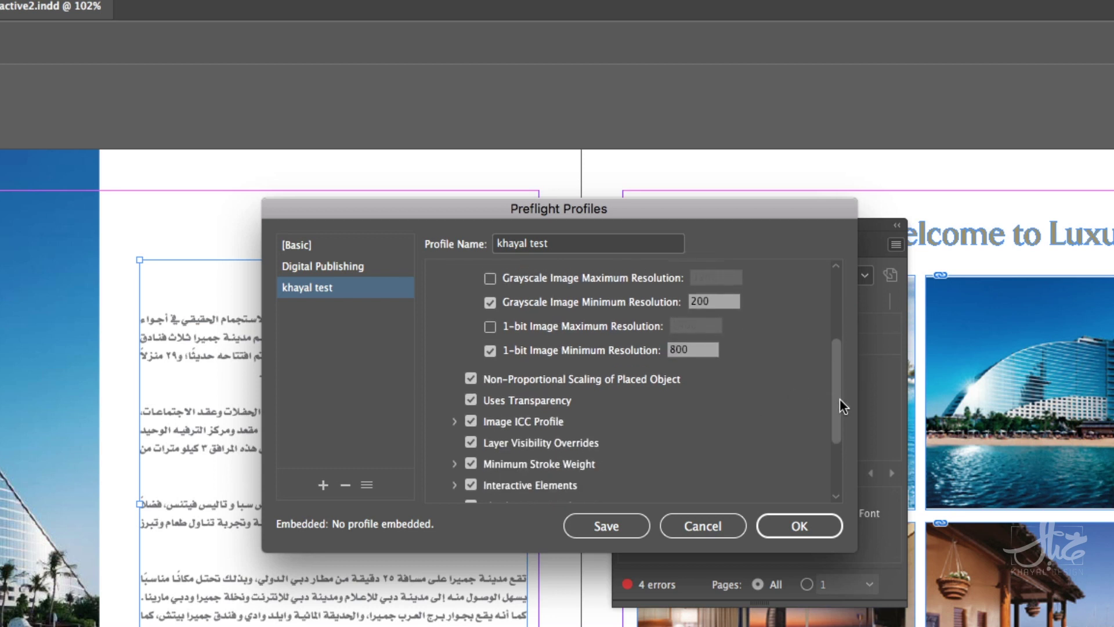
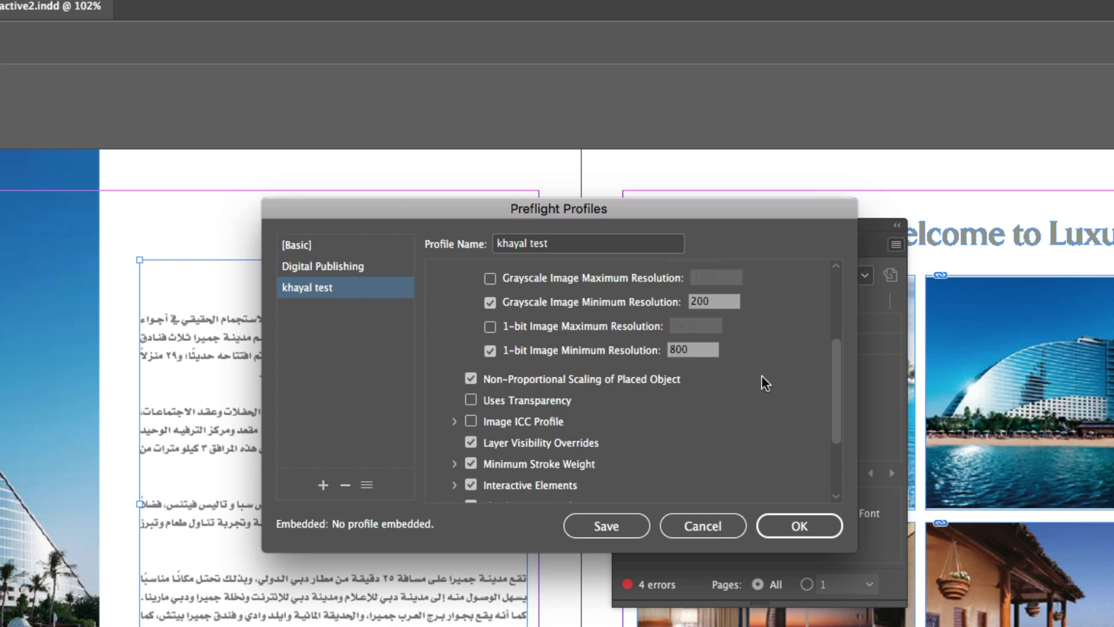
scroll(832, 429, "down", 3)
left_click(454, 379)
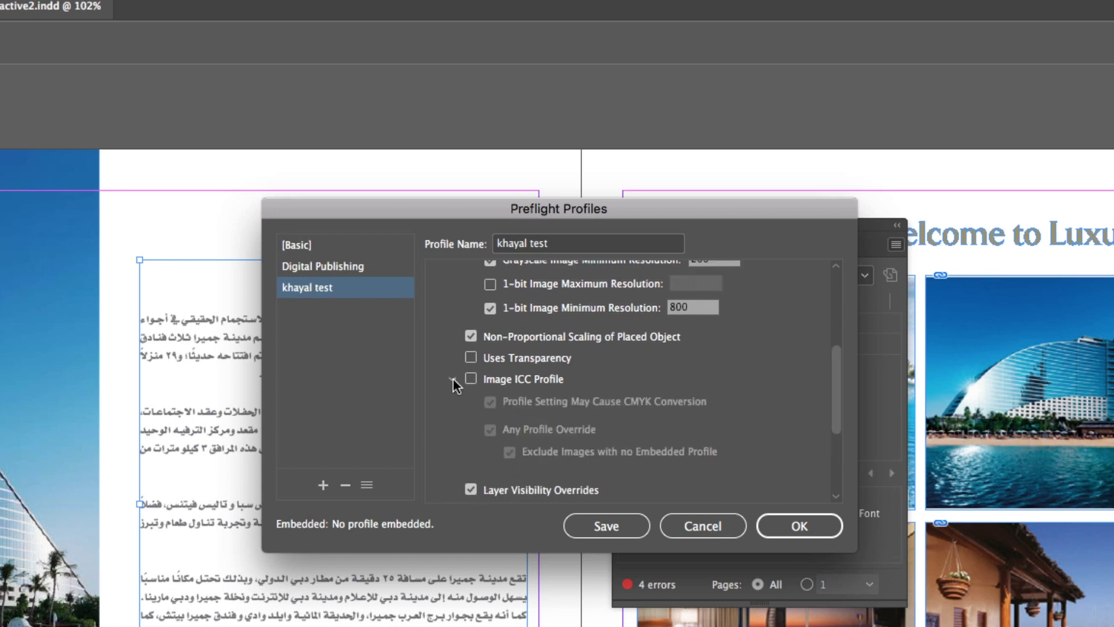
left_click(454, 378)
scroll(836, 455, "down", 3)
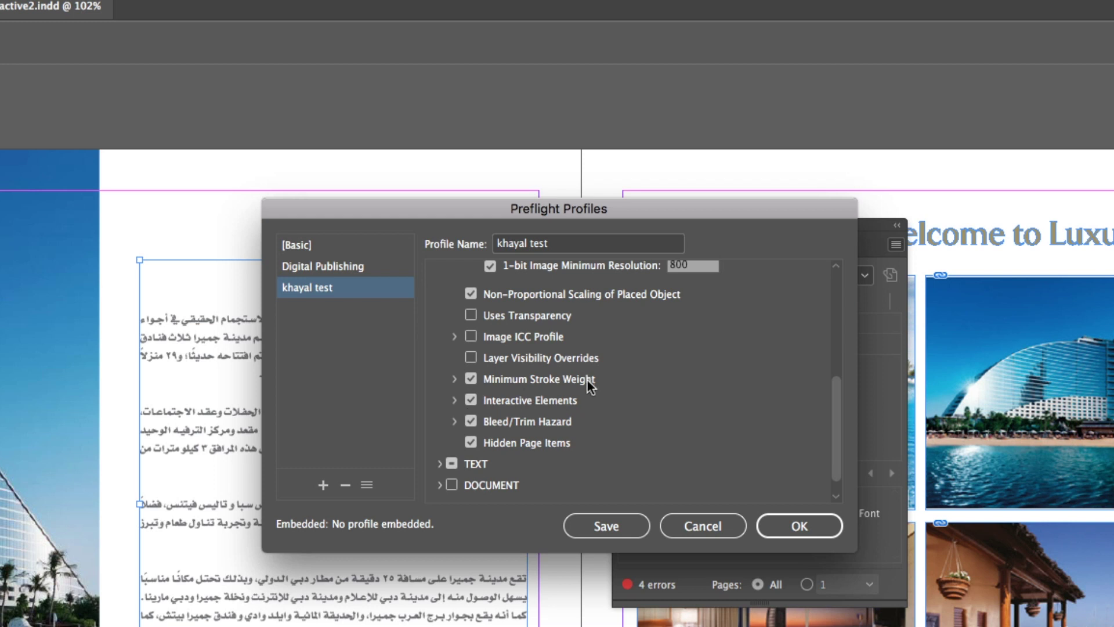
Step: Set the threshold of the Minimum Stroke Weight check to 1 pt
left_click(539, 386)
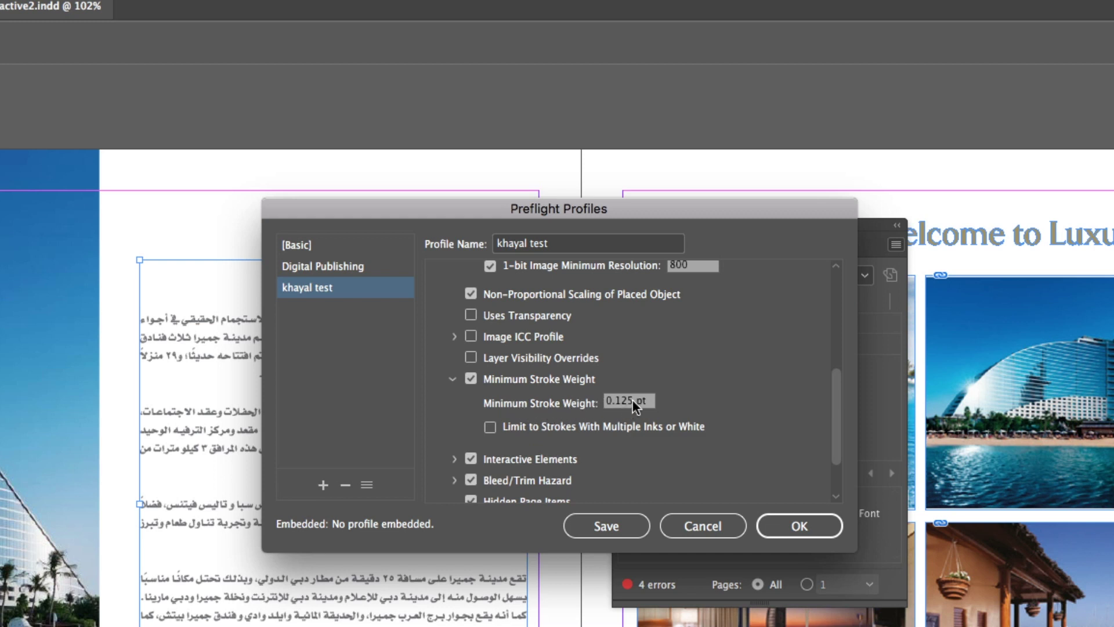
left_click(615, 402)
left_click_drag(636, 401, 586, 409)
type("1")
left_click(674, 398)
Step: Review the element types covered by the Interactive Elements check and disable that check
scroll(488, 426, "down", 3)
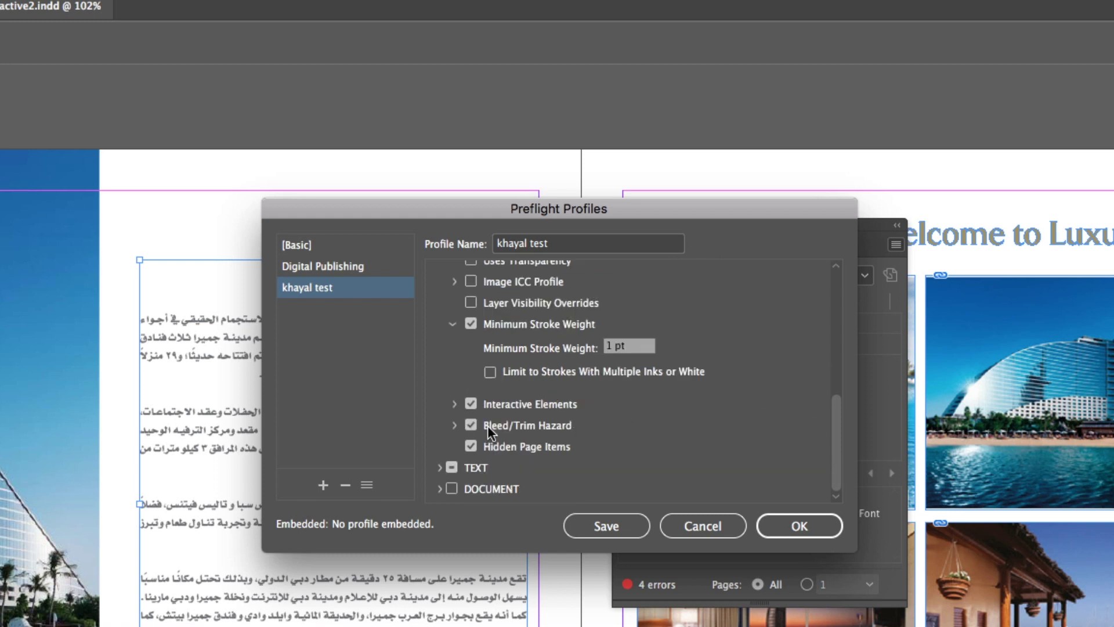
left_click(453, 404)
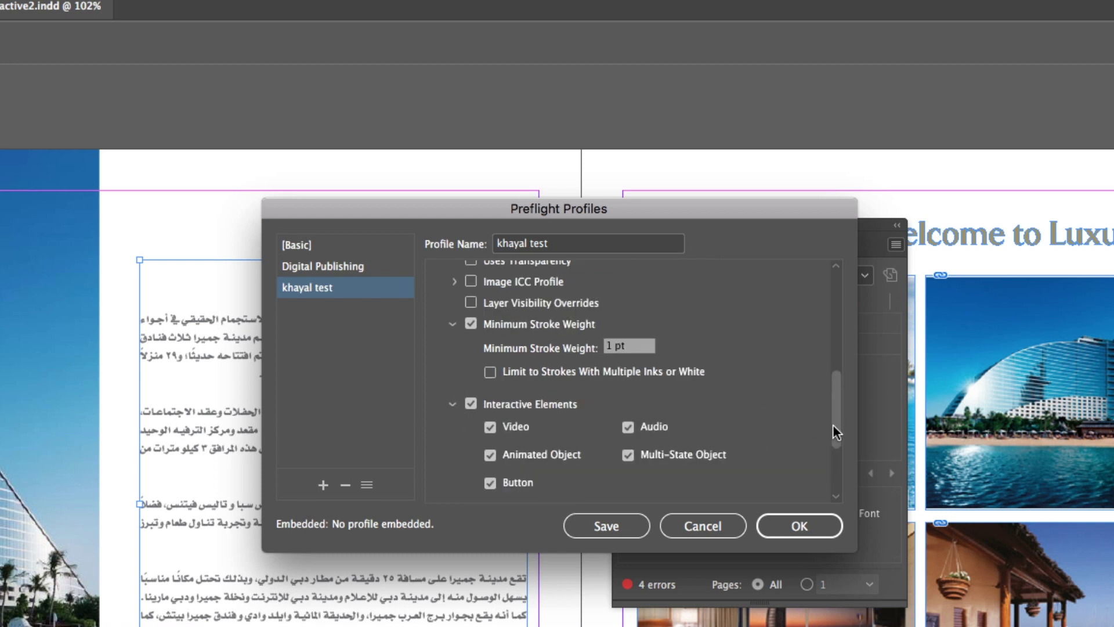
left_click_drag(833, 423, 832, 450)
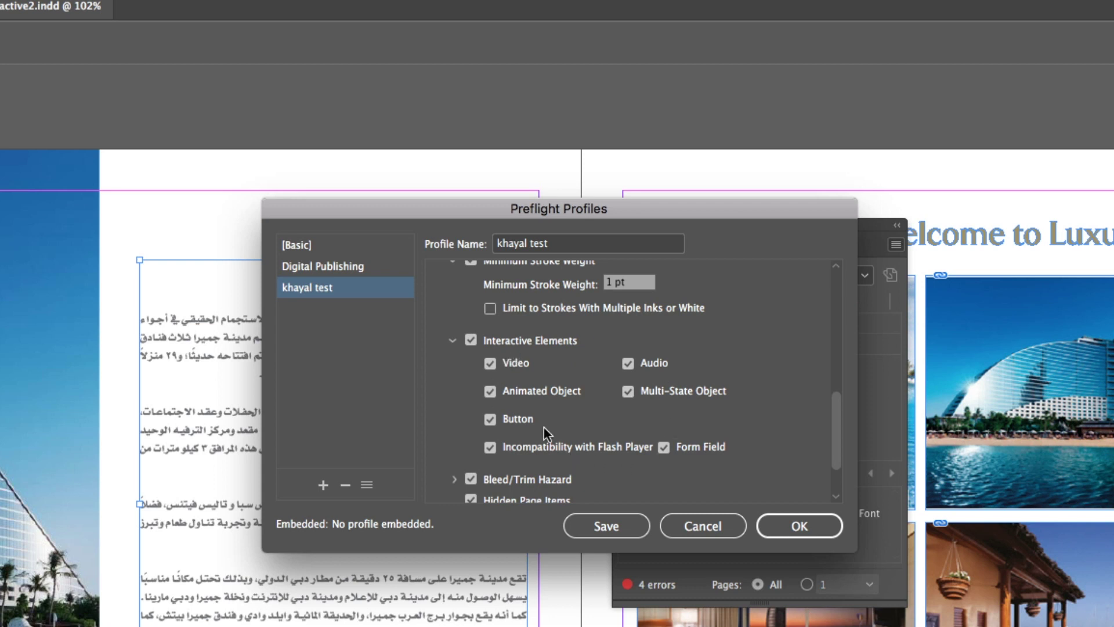
scroll(835, 460, "down", 2)
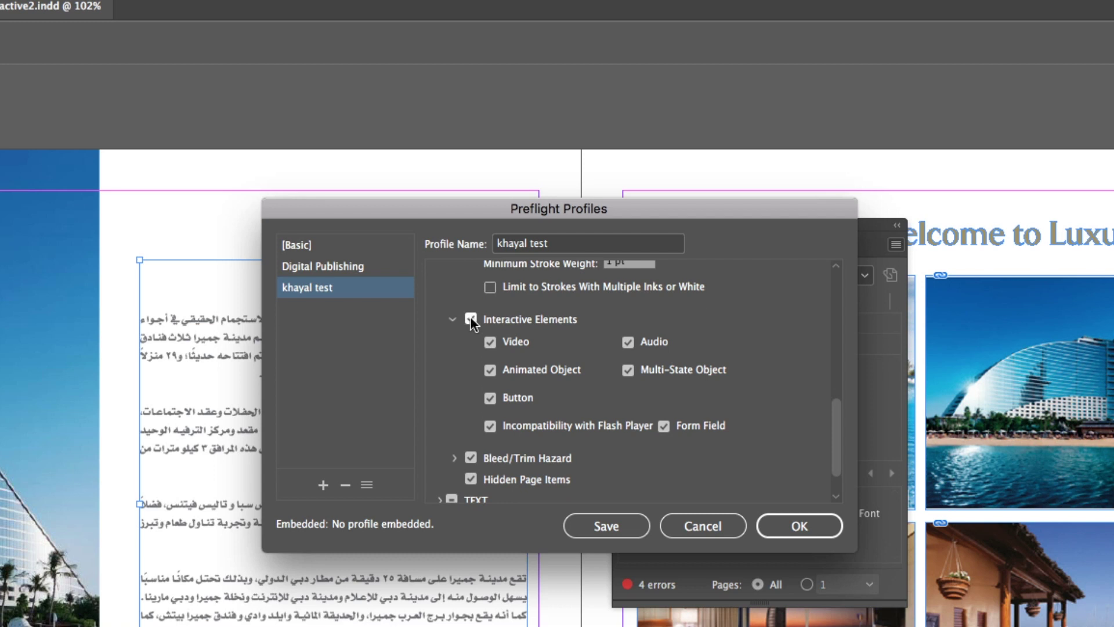
left_click(453, 319)
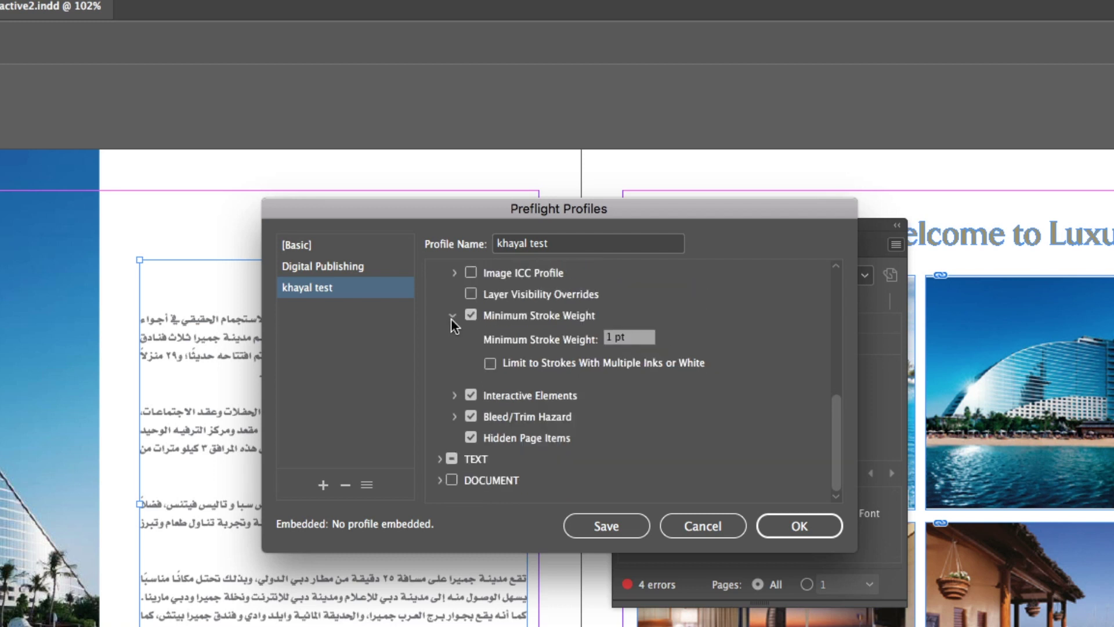
left_click(468, 395)
Step: Set the Bleed/Trim Hazard live area to a linked 4 px inset on all sides and enable Check for Objects Near Spine
left_click(453, 416)
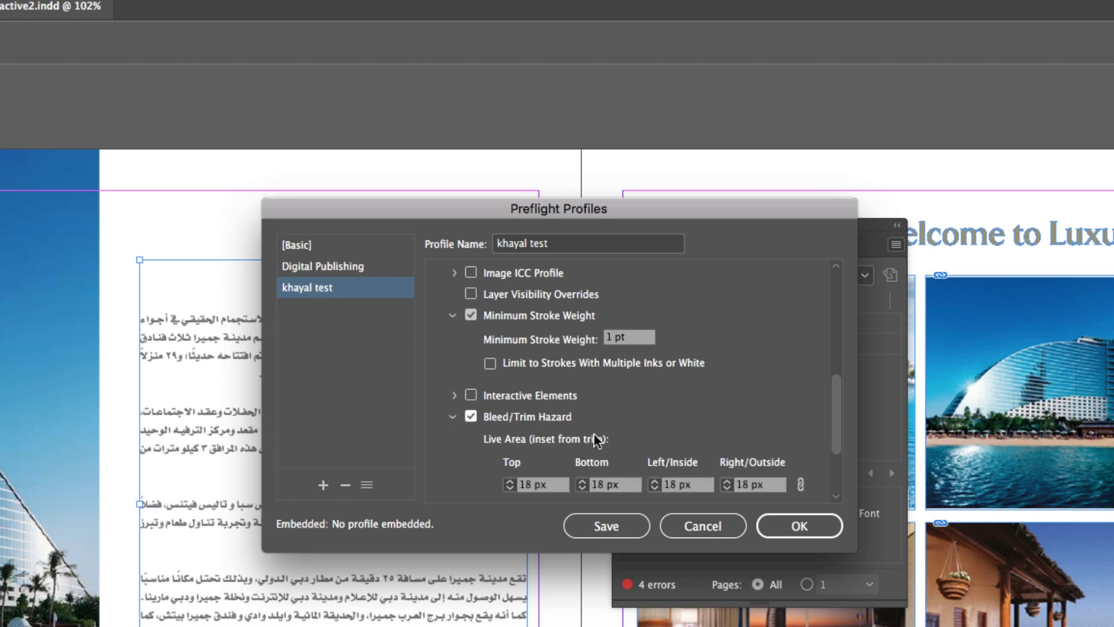
left_click_drag(834, 405, 827, 440)
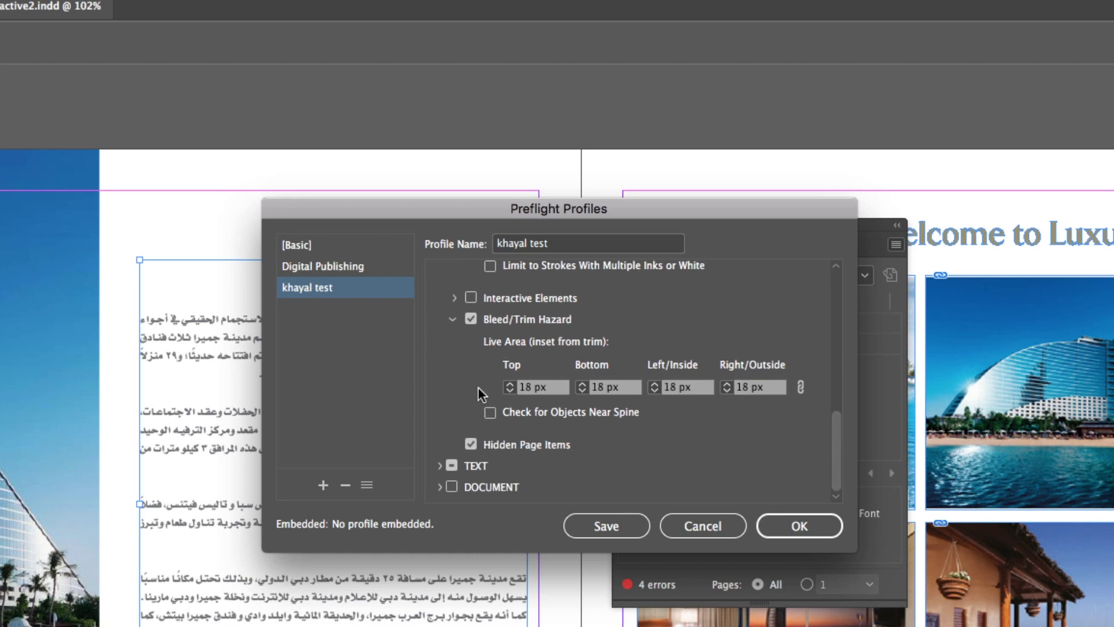
left_click(556, 386)
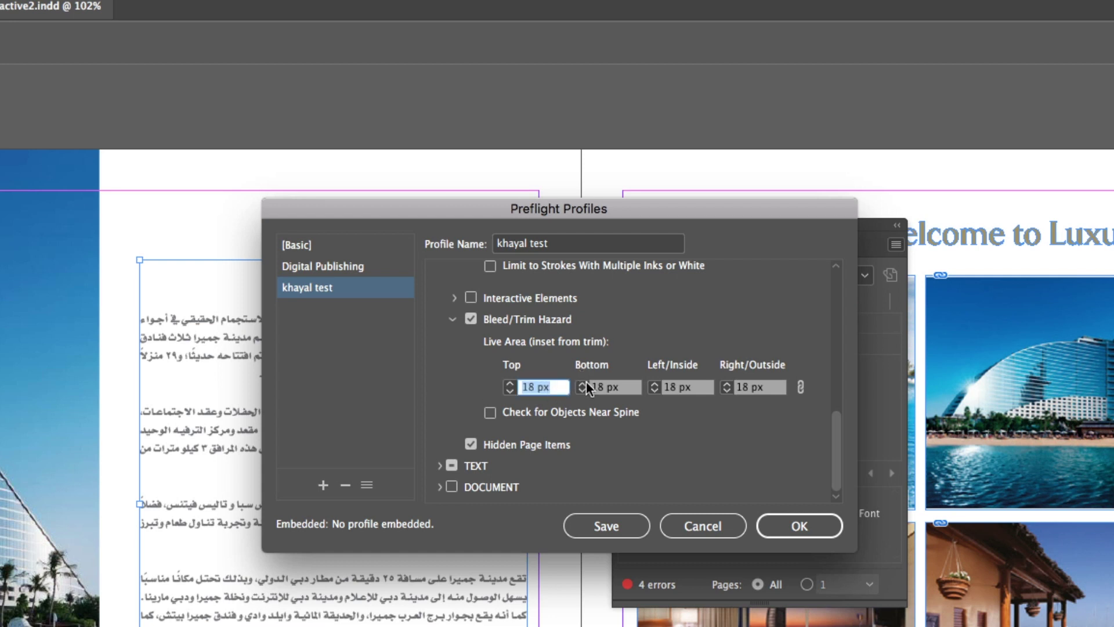
type("4")
left_click(801, 387)
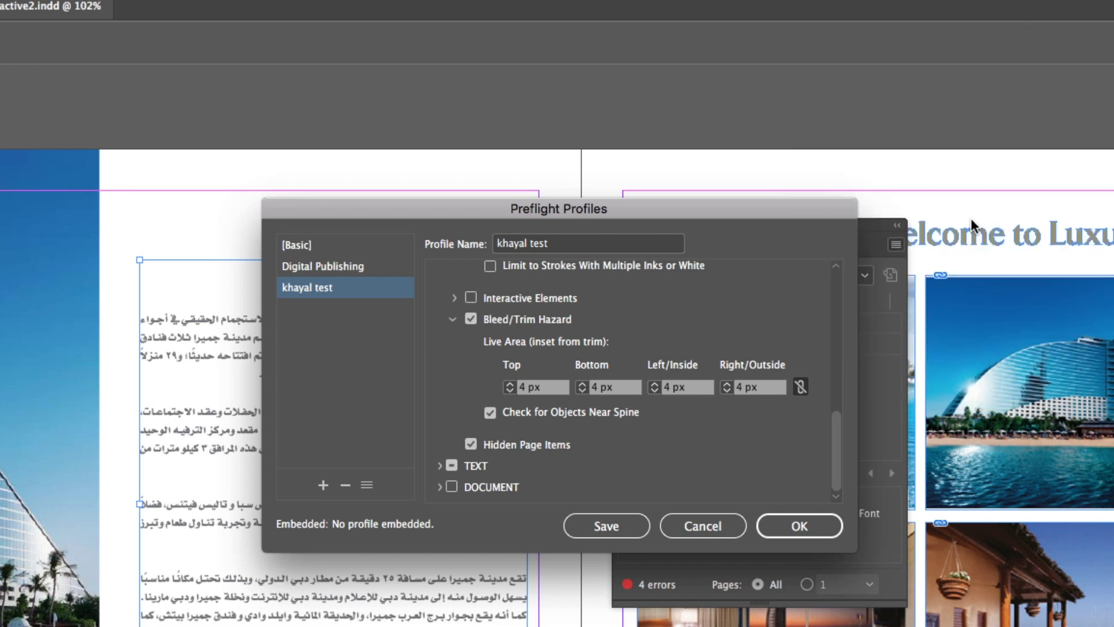
left_click(545, 386)
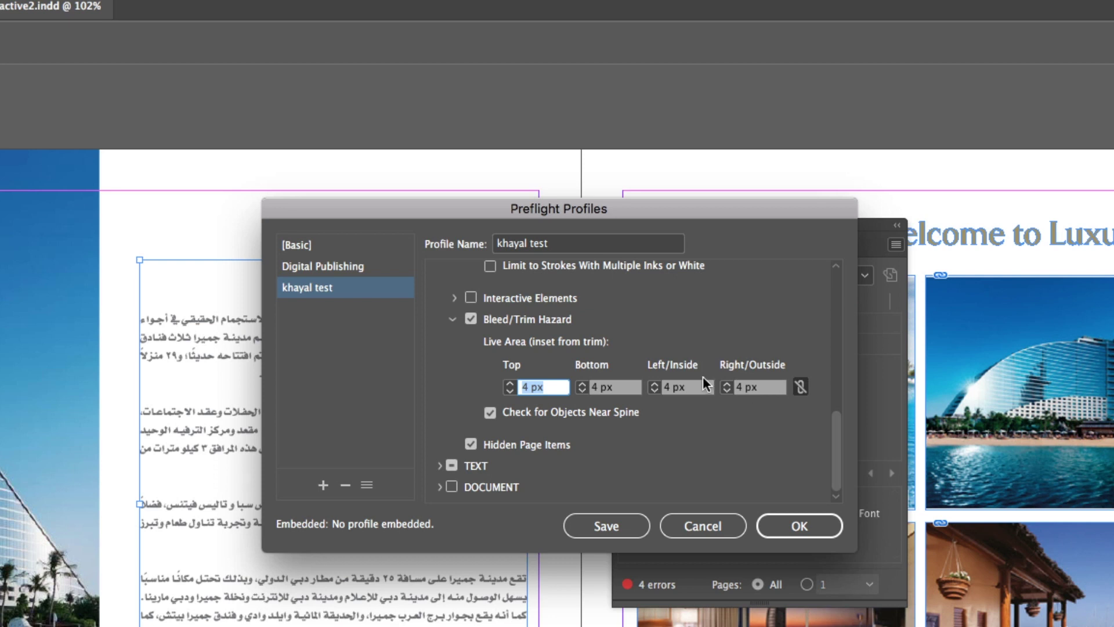
Step: Disable the Hidden Page Items check and collapse the IMAGES and OBJECTS category
left_click(471, 444)
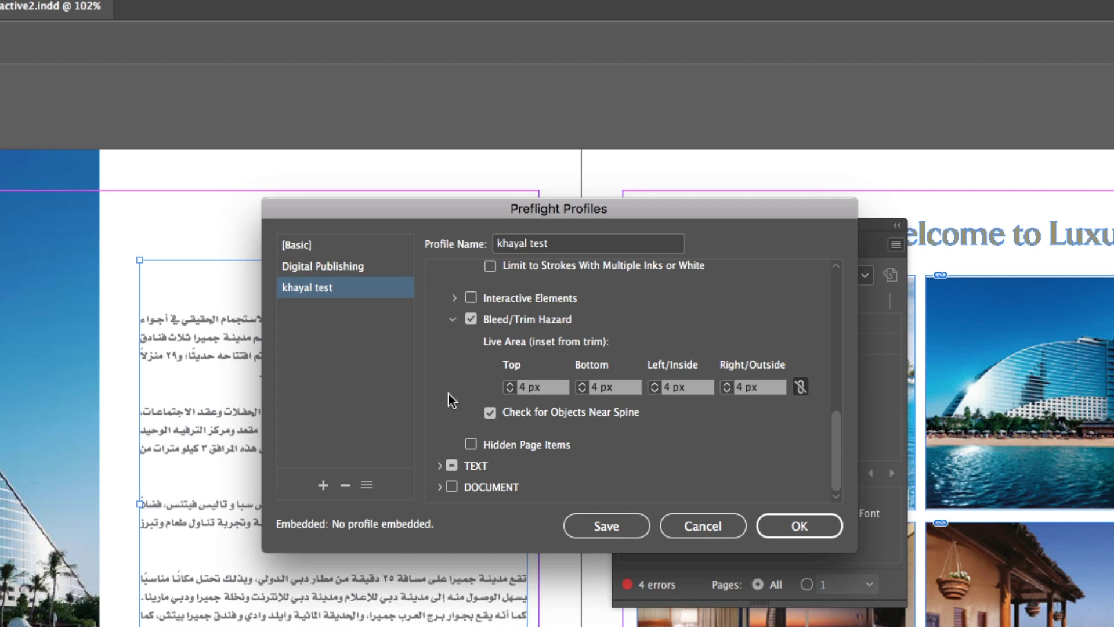
left_click_drag(835, 434, 810, 297)
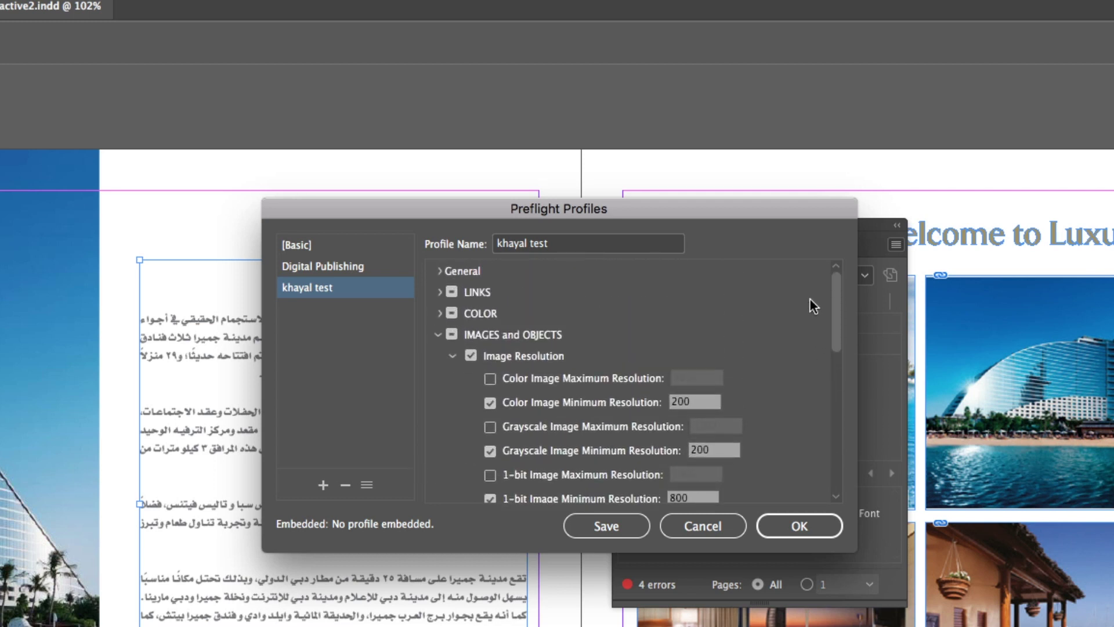
left_click(434, 335)
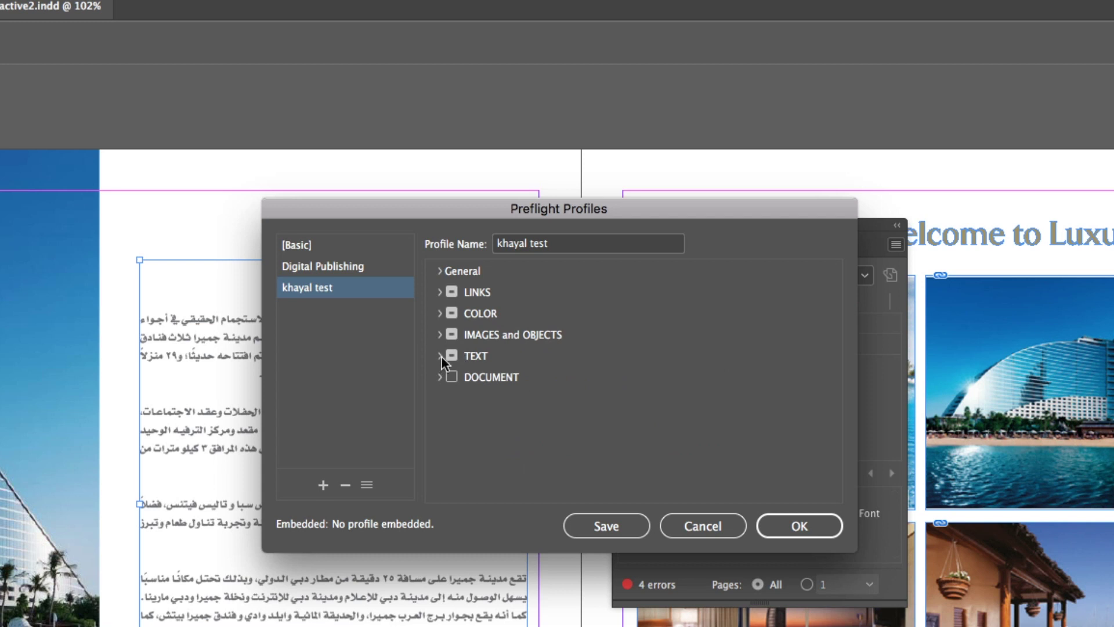
Step: Enable the Glyph Missing and Non-Proportional Type Scaling checks in the TEXT category
left_click(438, 354)
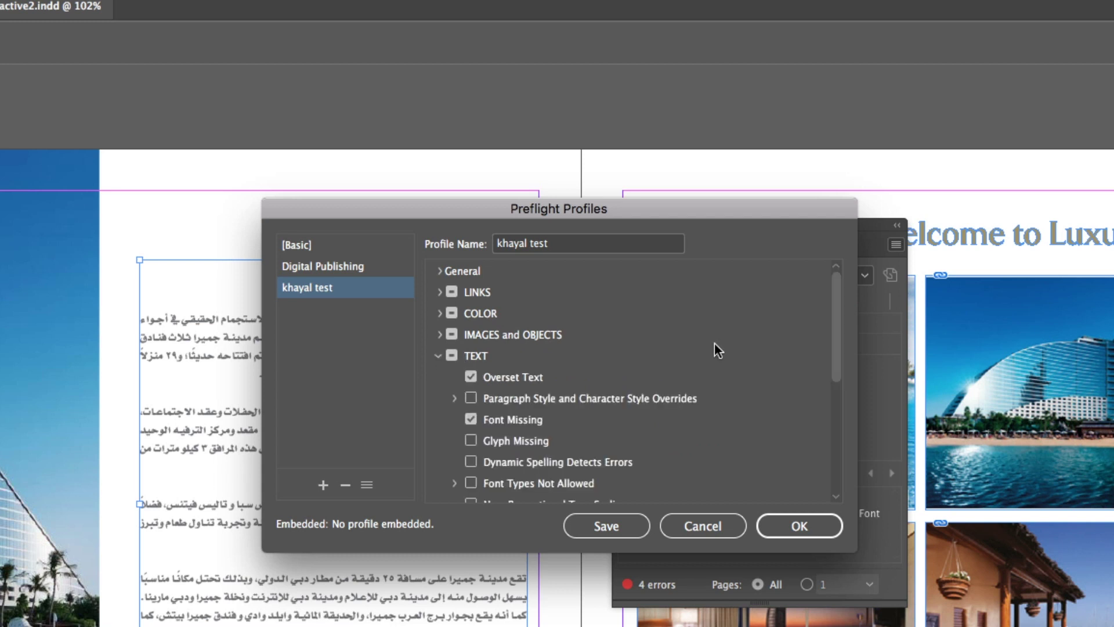
left_click_drag(836, 337, 837, 357)
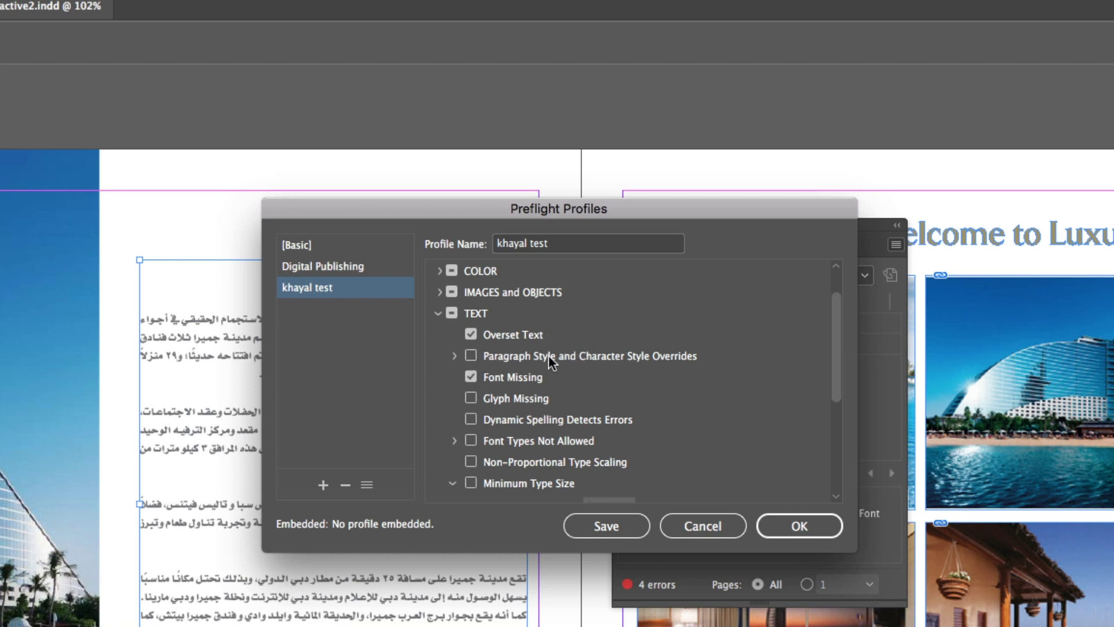
left_click(452, 356)
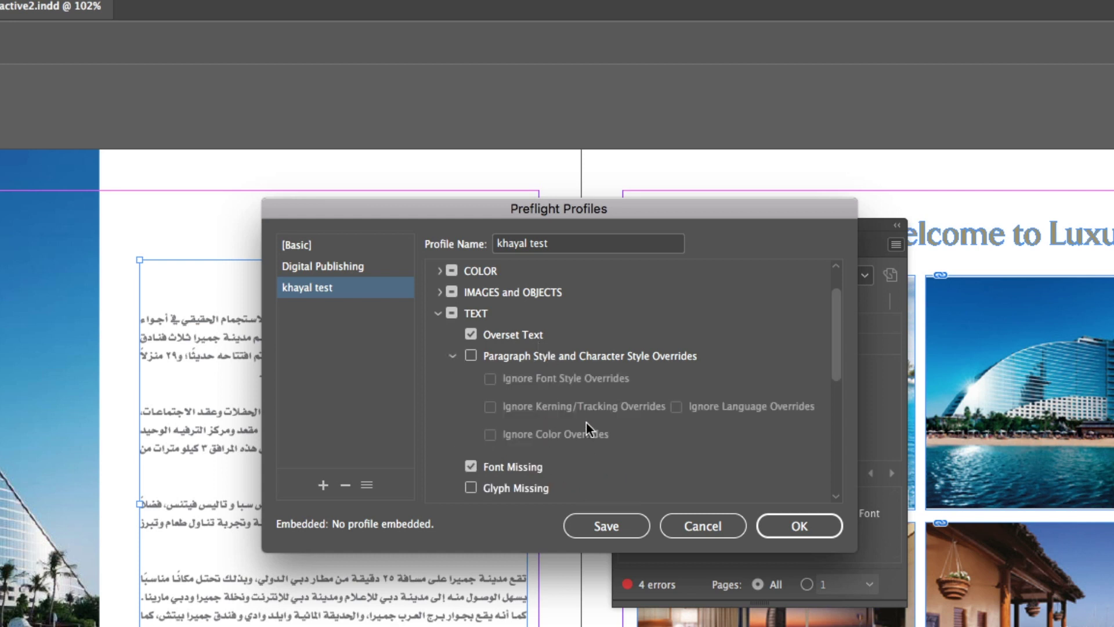
left_click(454, 356)
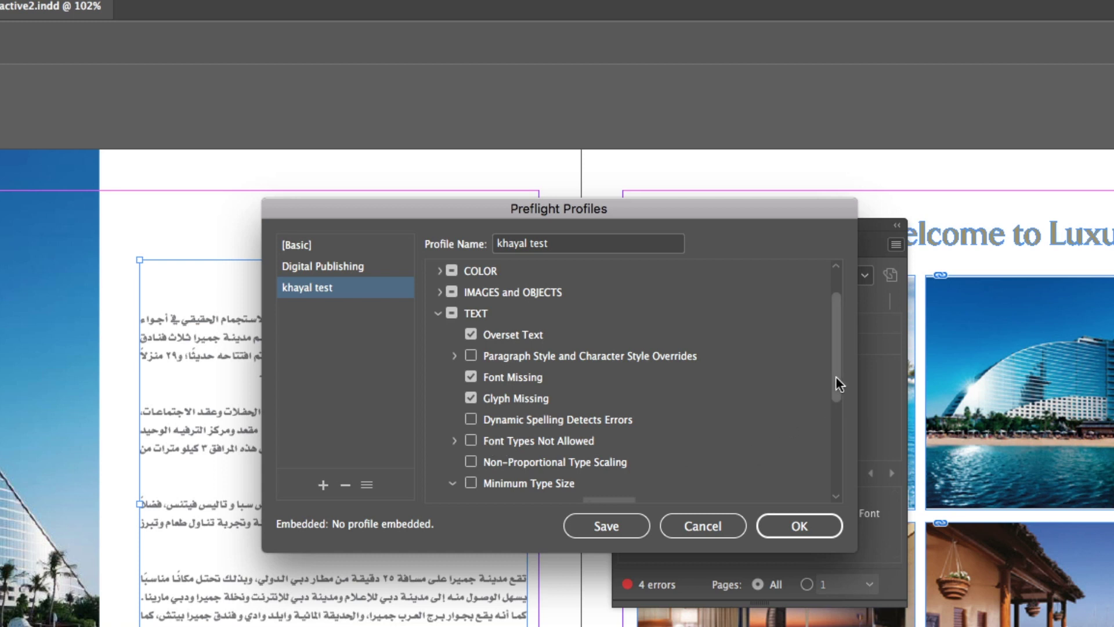
scroll(838, 376, "down", 5)
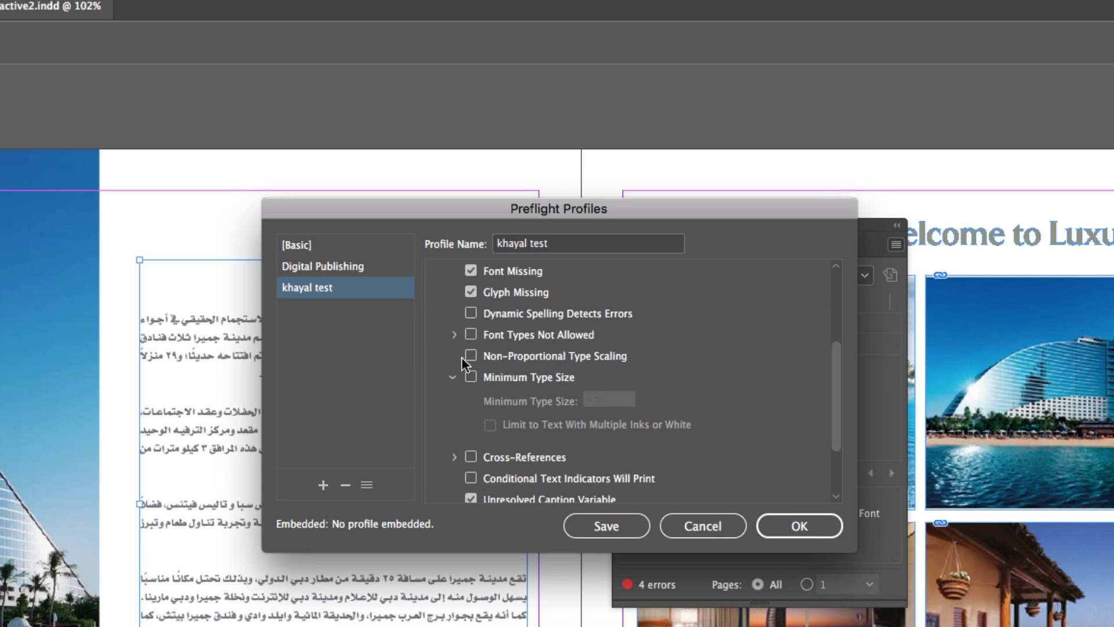
left_click(470, 356)
Step: Enable the Minimum Type Size check with a minimum of 10 pt and collapse the TEXT category
left_click(452, 378)
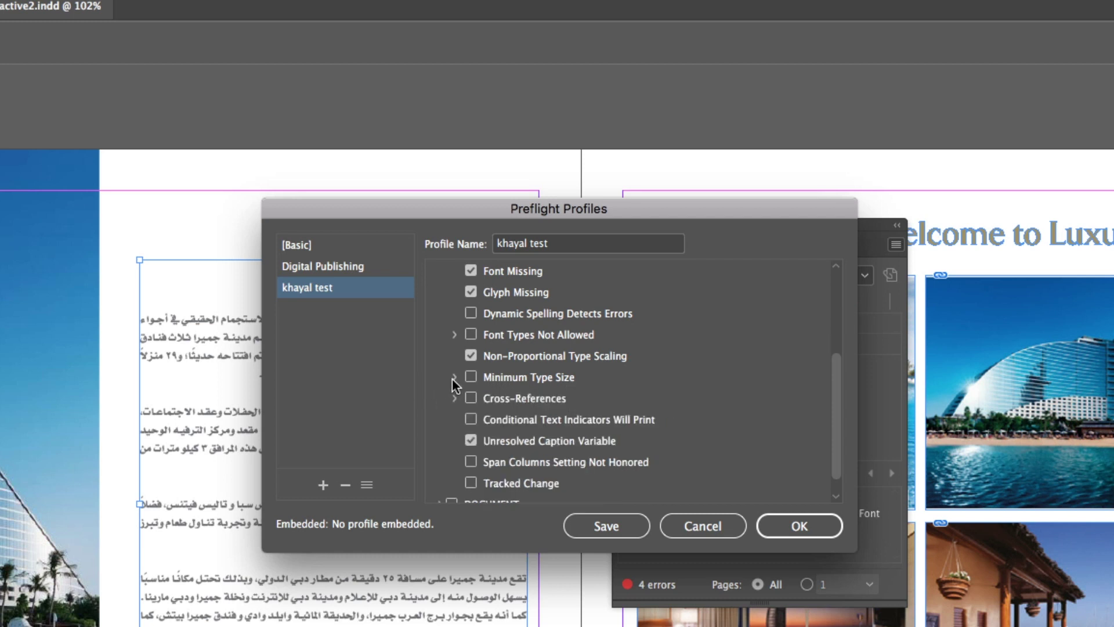
left_click(451, 378)
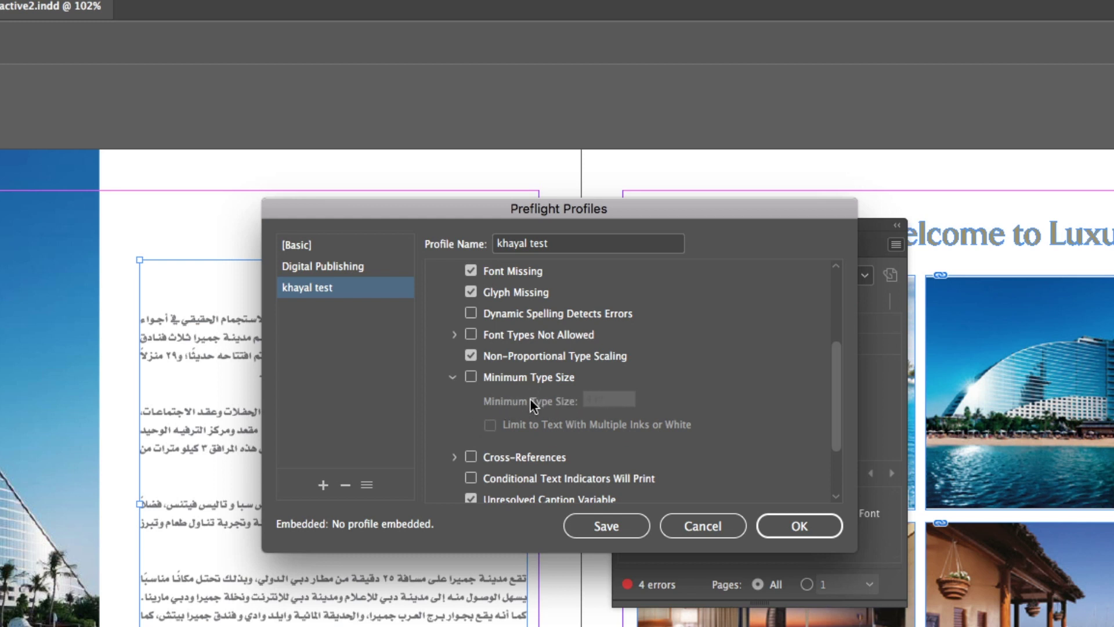
left_click(471, 377)
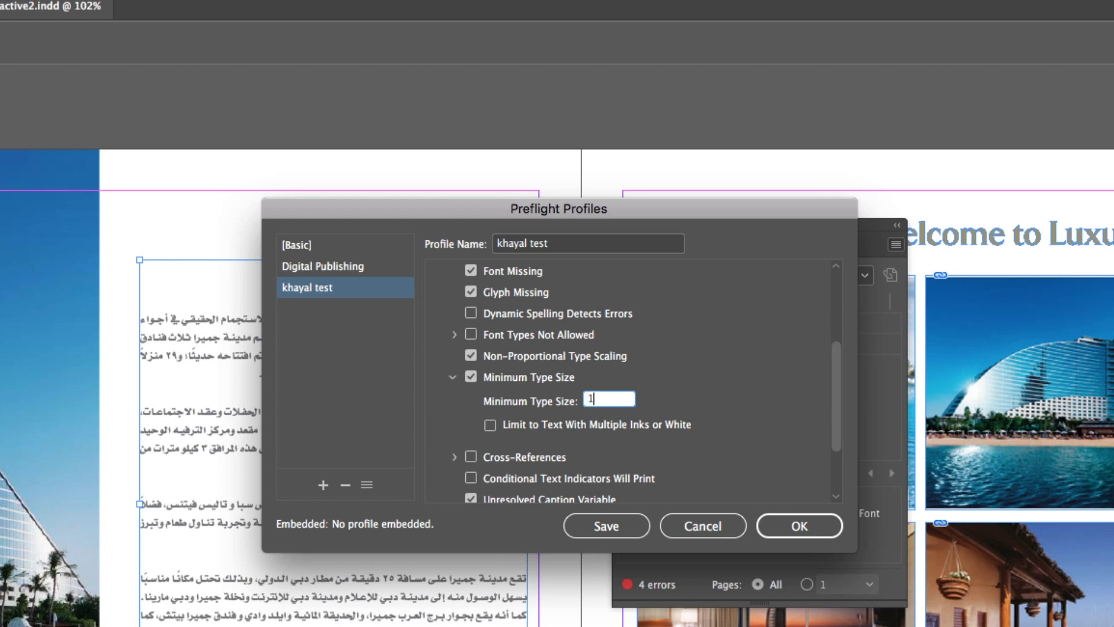
type("0")
left_click(680, 395)
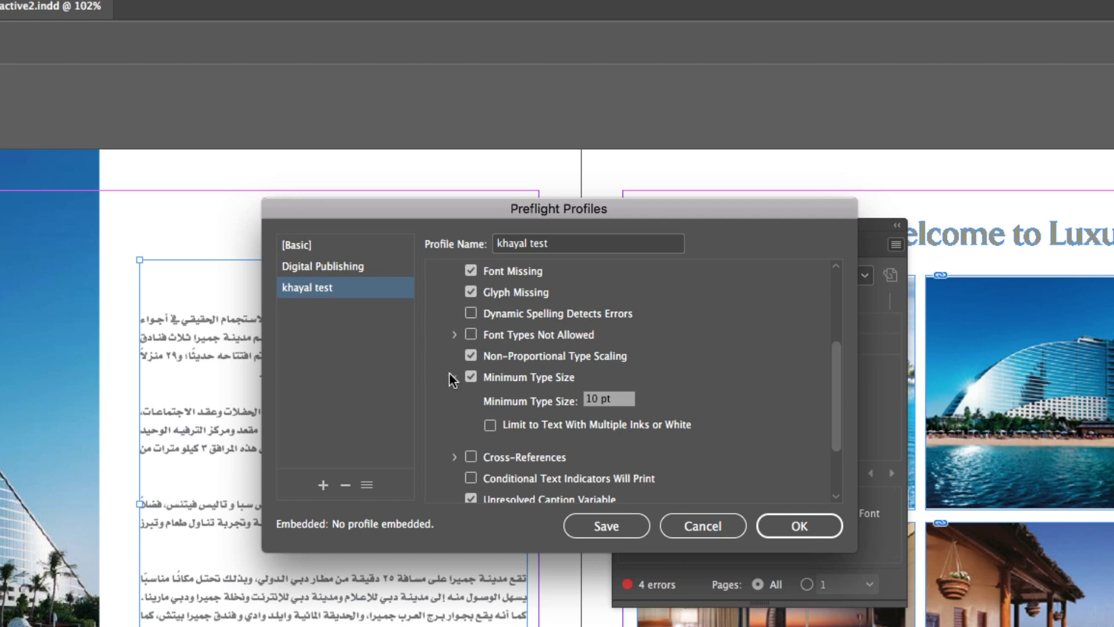
left_click_drag(834, 432, 839, 473)
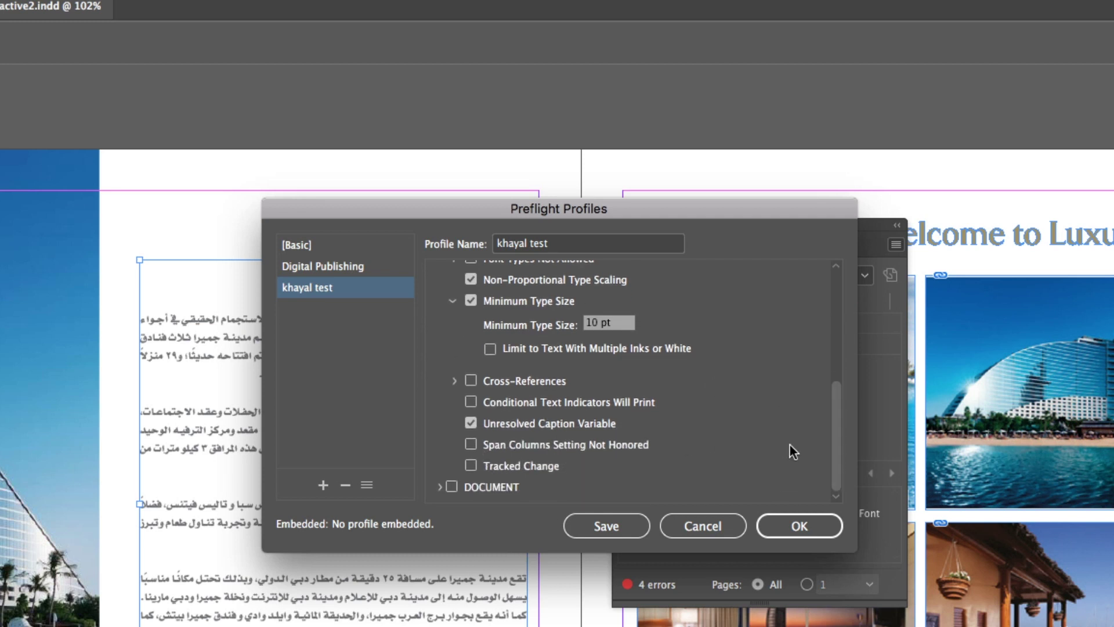
left_click_drag(836, 447, 823, 370)
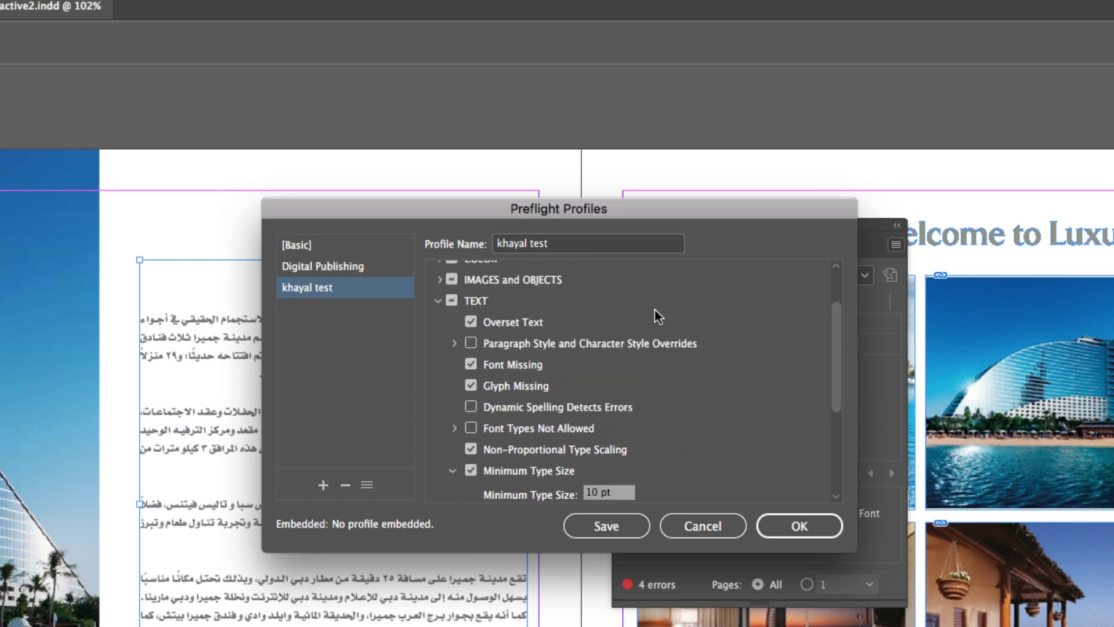
left_click(439, 301)
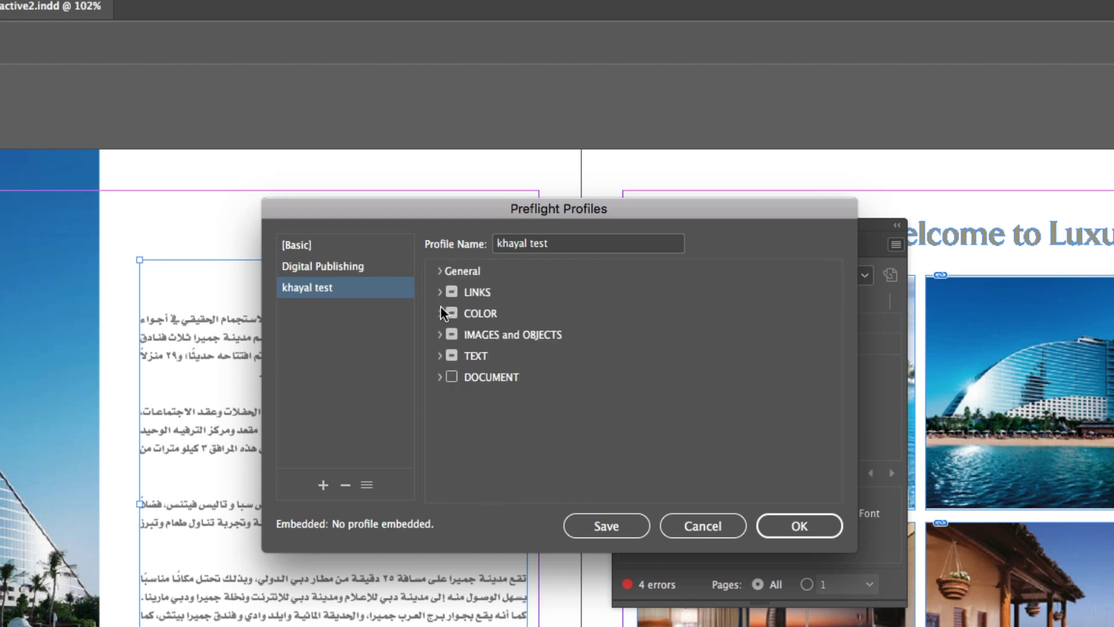
Step: Review the DOCUMENT category's checks, including the Page Size and Orientation and Blank Pages options, and collapse the category
left_click(440, 378)
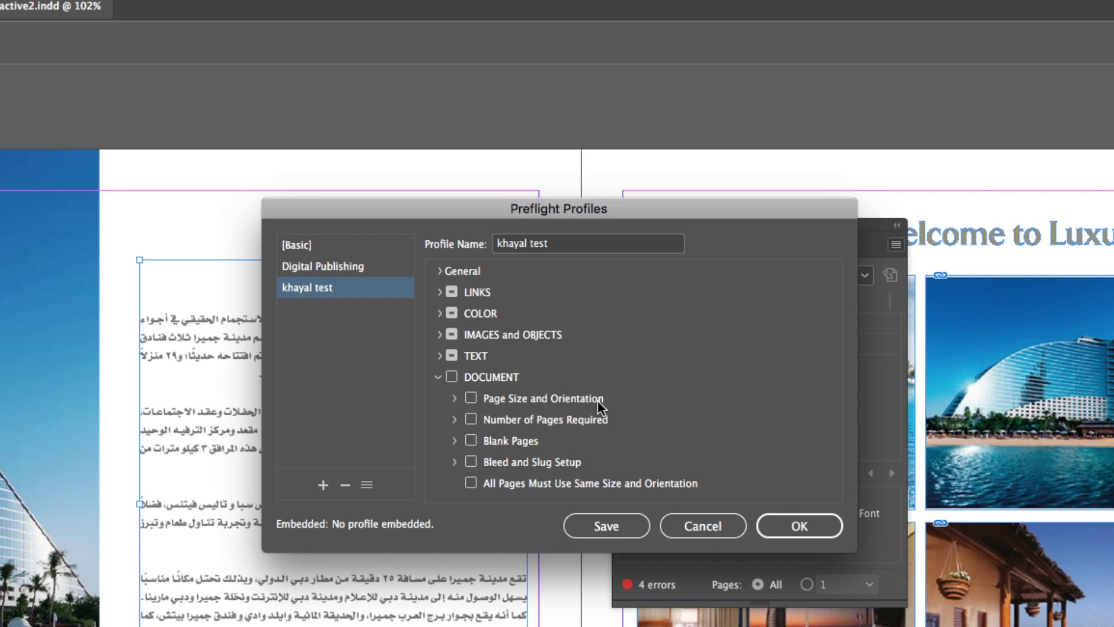
left_click(452, 398)
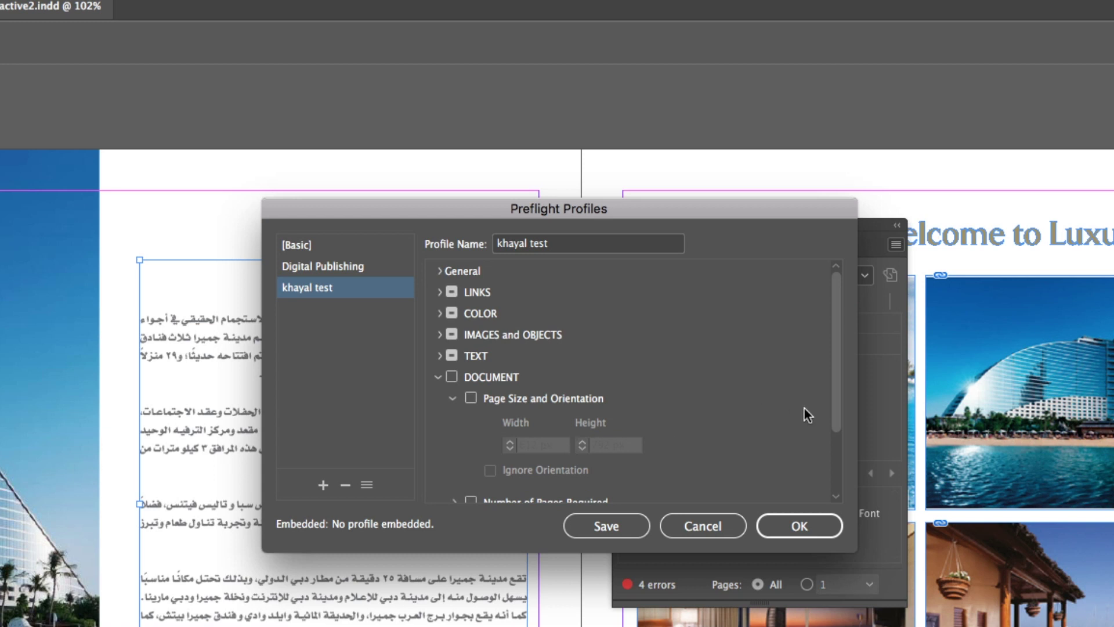
scroll(654, 447, "down", 1)
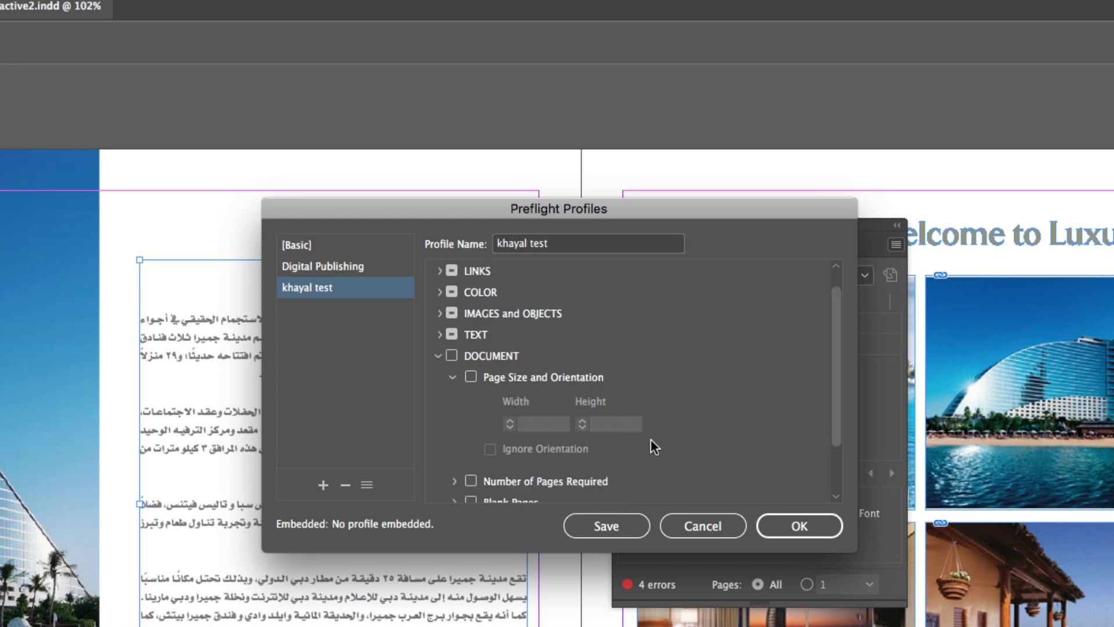
left_click(452, 376)
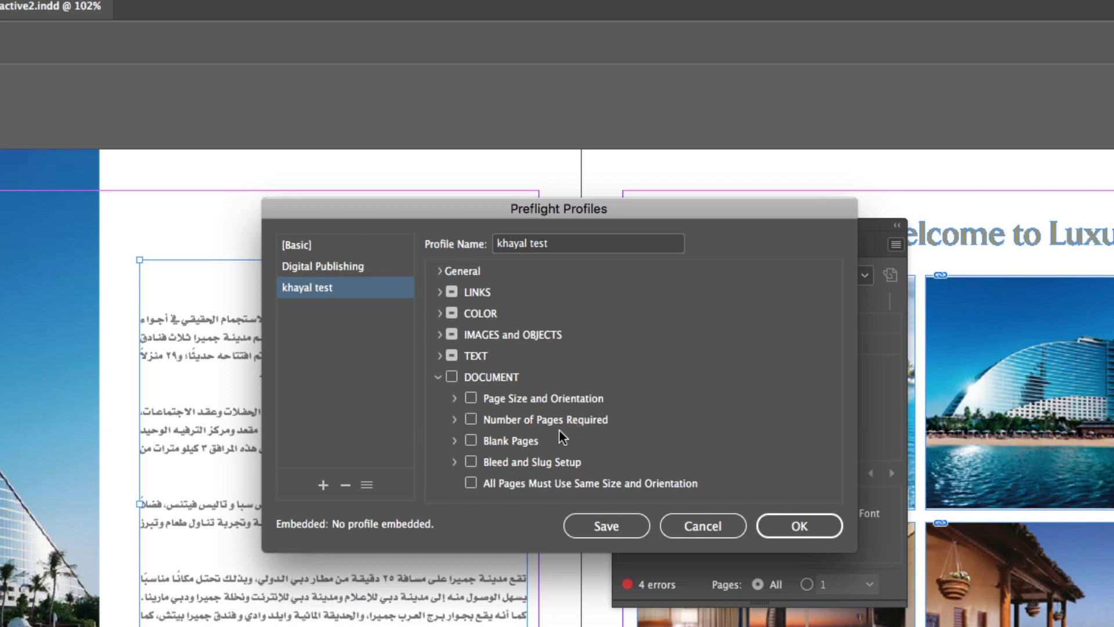
left_click(453, 441)
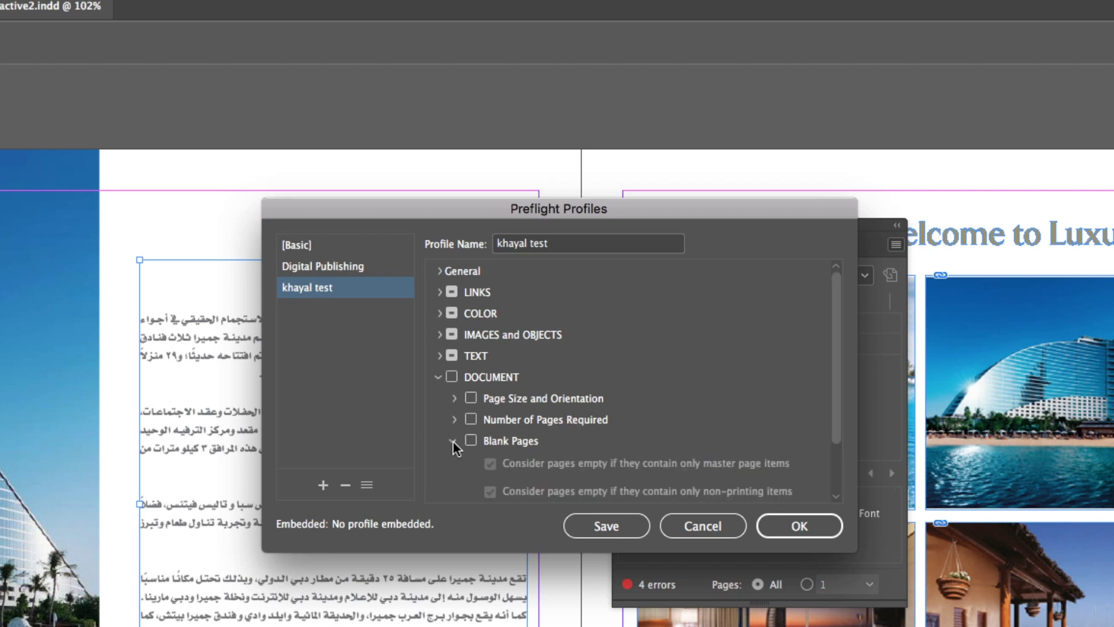
left_click(453, 440)
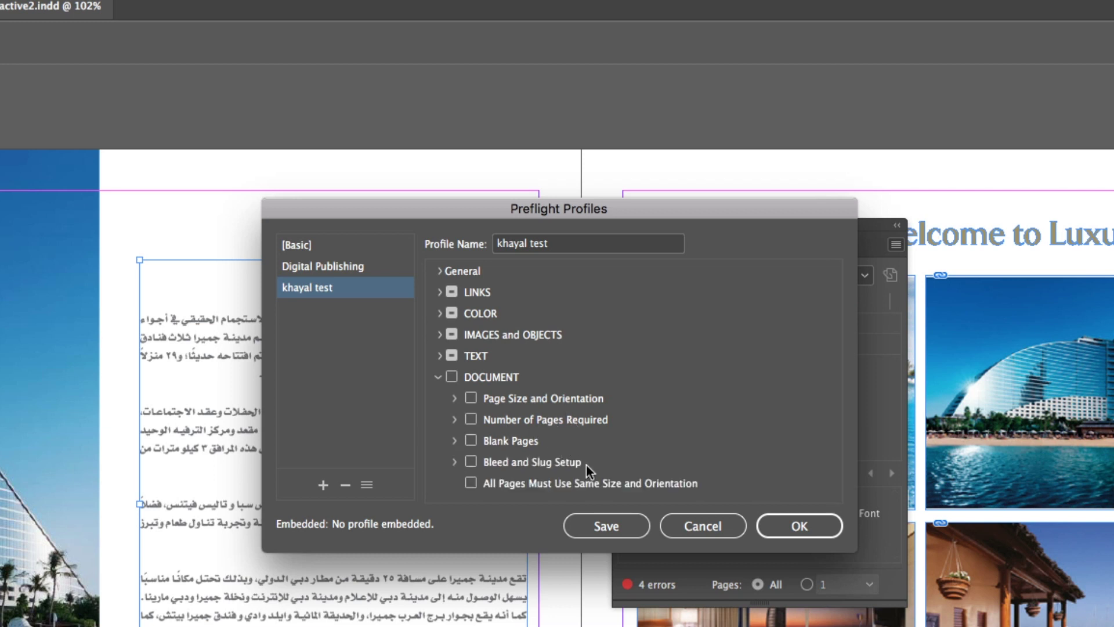
left_click(439, 377)
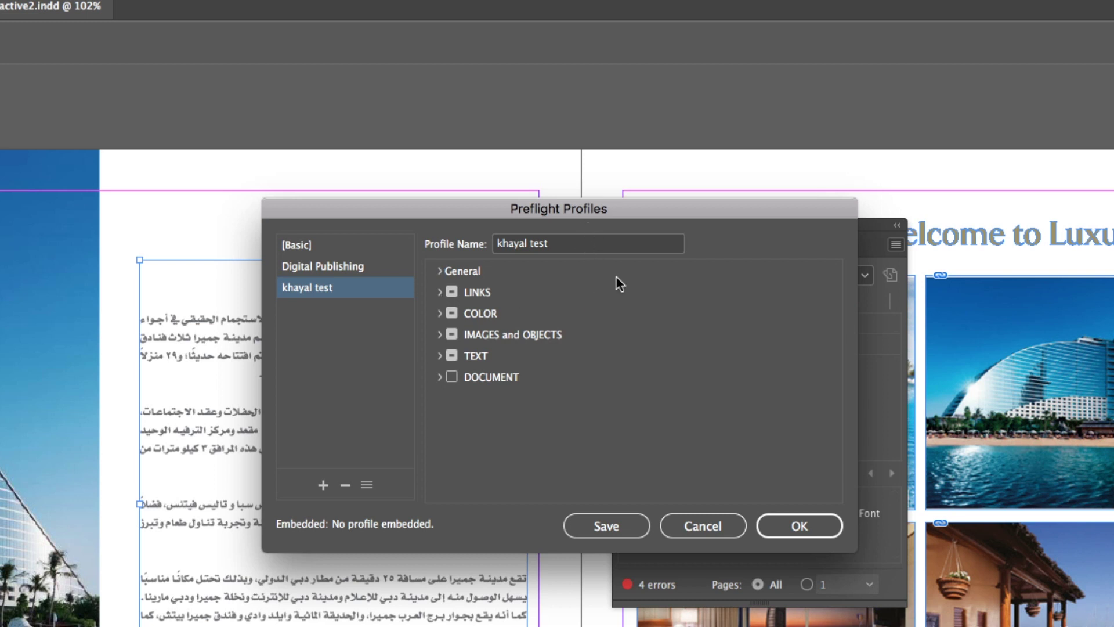
Step: Review which checks are enabled in the LINKS and COLOR categories of the khayal test profile
left_click(439, 292)
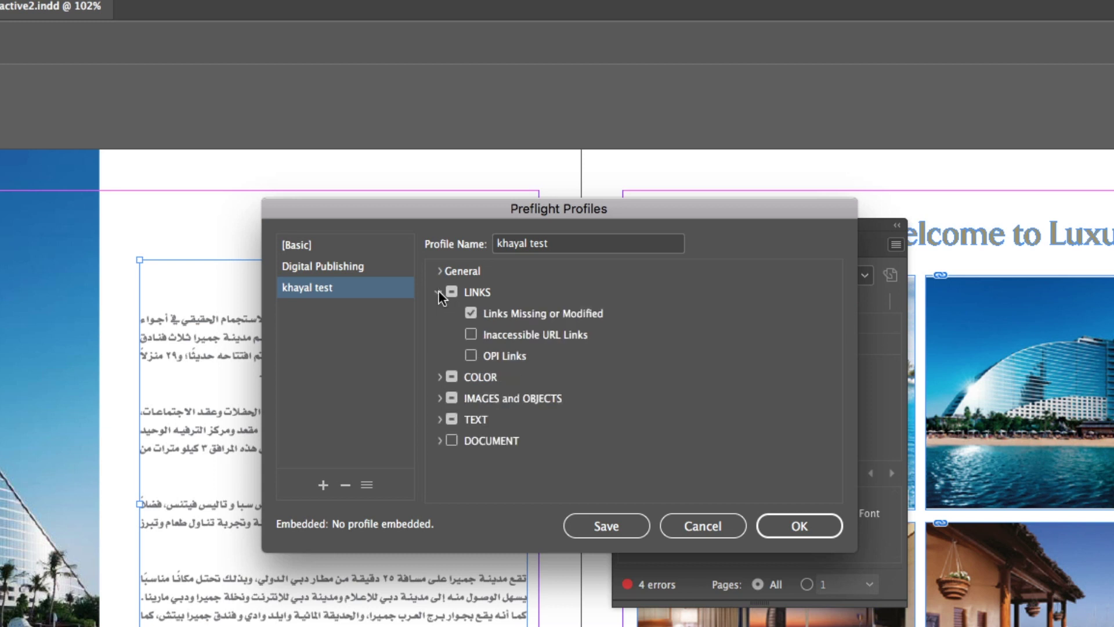
left_click(439, 292)
left_click(439, 313)
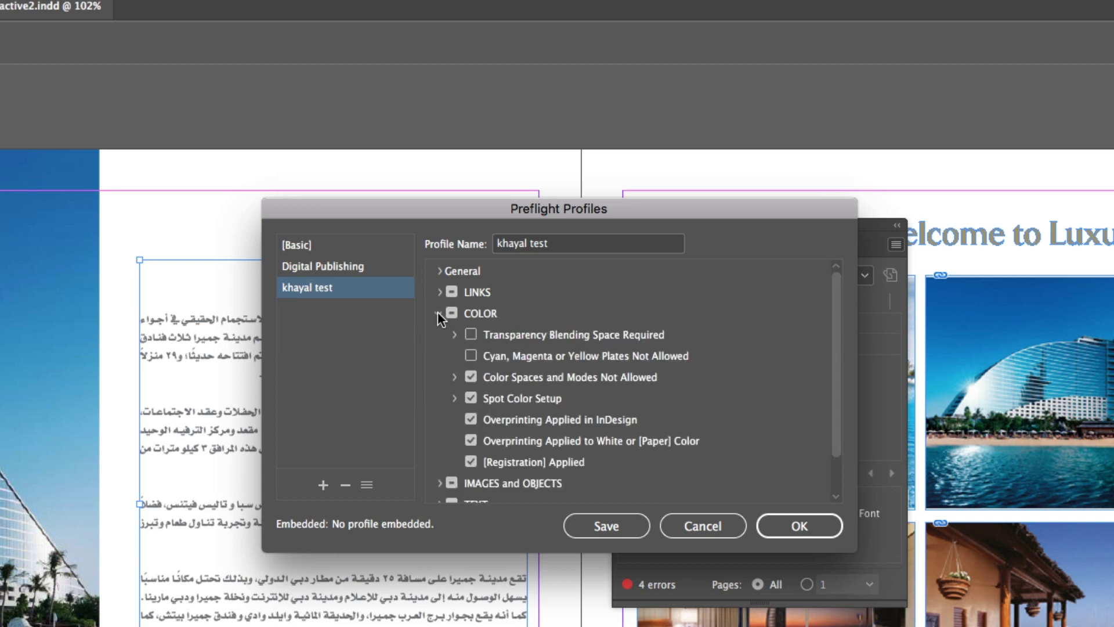
left_click(439, 313)
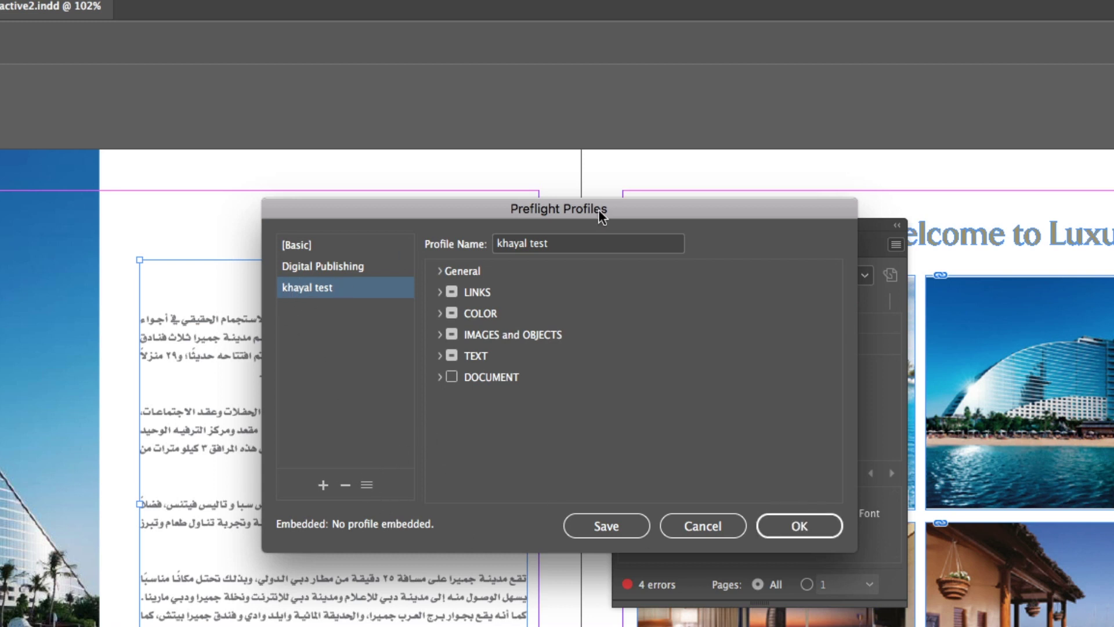
Step: Accept the khayal test profile's settings and close the Preflight Profiles dialog
left_click(366, 485)
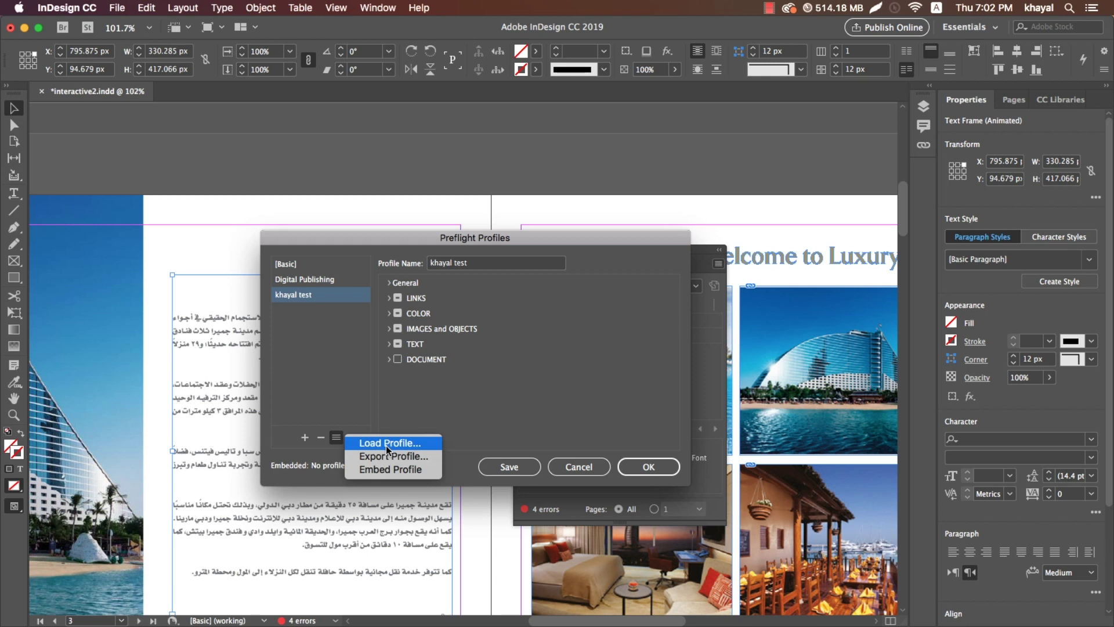
left_click(472, 406)
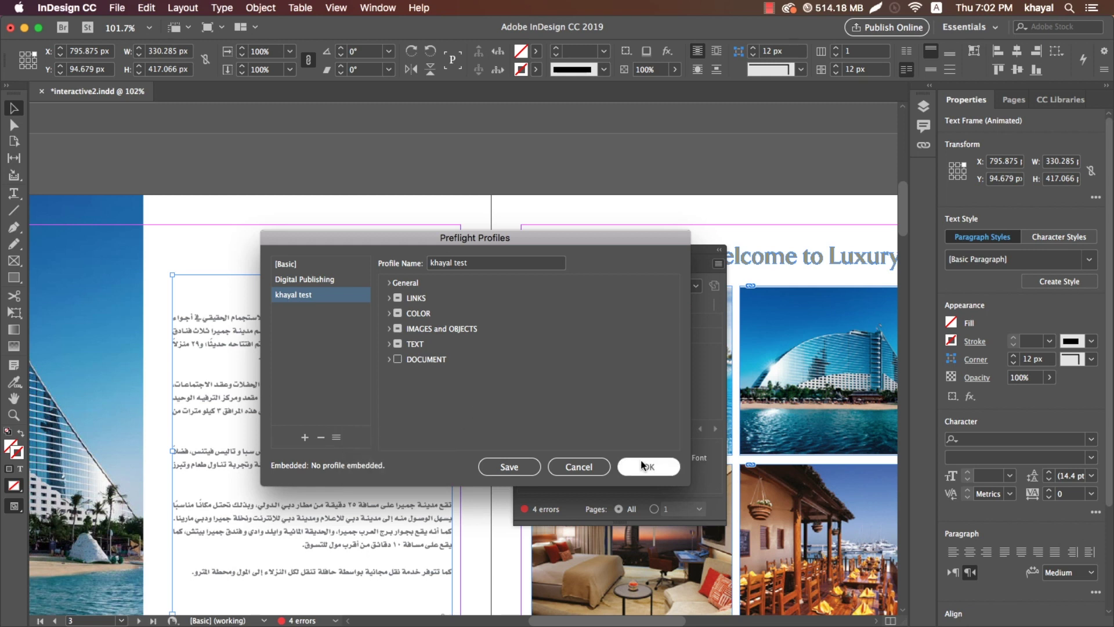
left_click(647, 464)
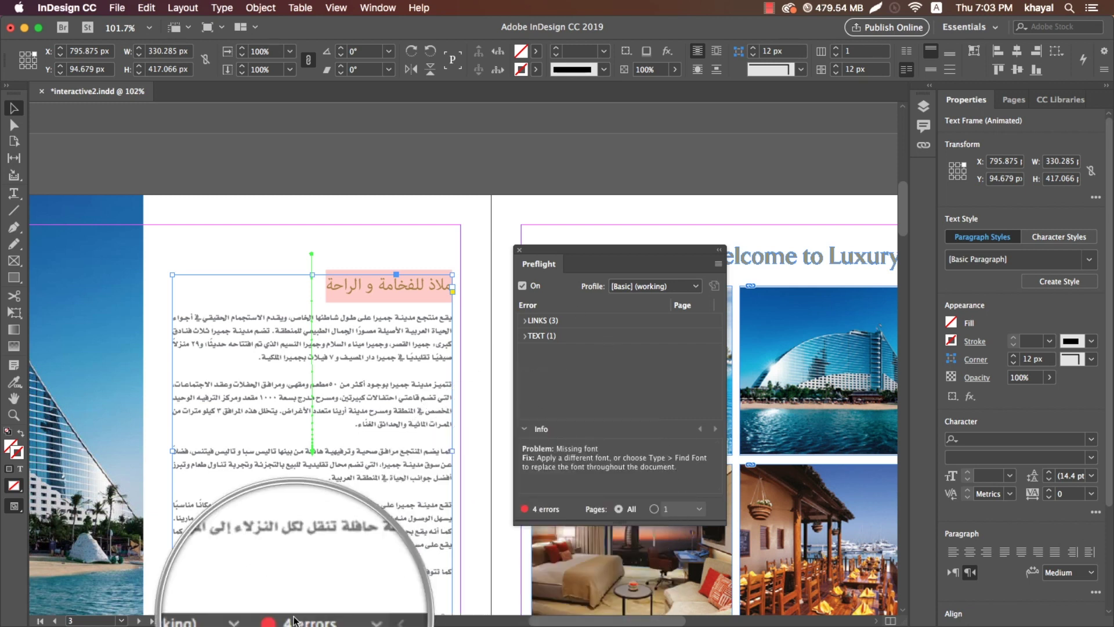
Step: Check the document with the khayal test profile instead of the basic one
left_click_drag(629, 246, 600, 238)
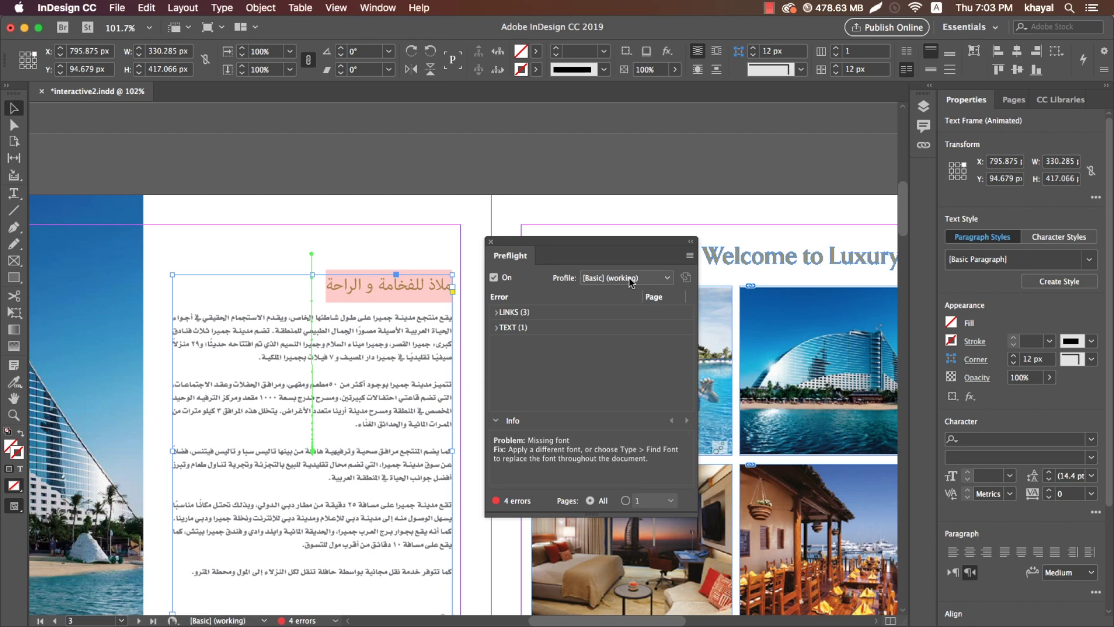
left_click(667, 280)
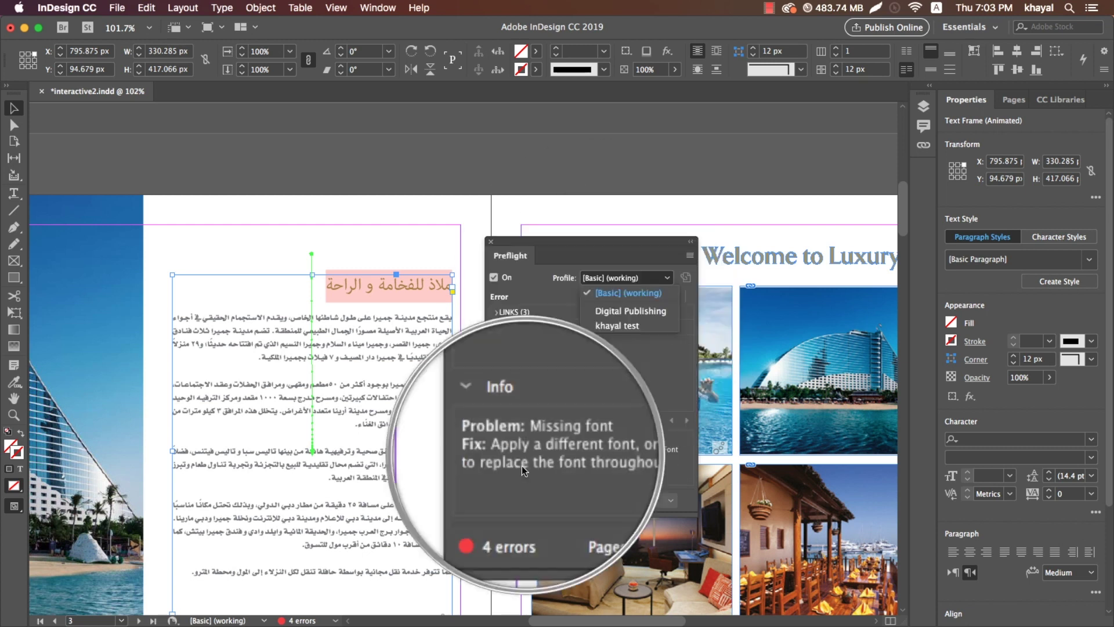
left_click(642, 330)
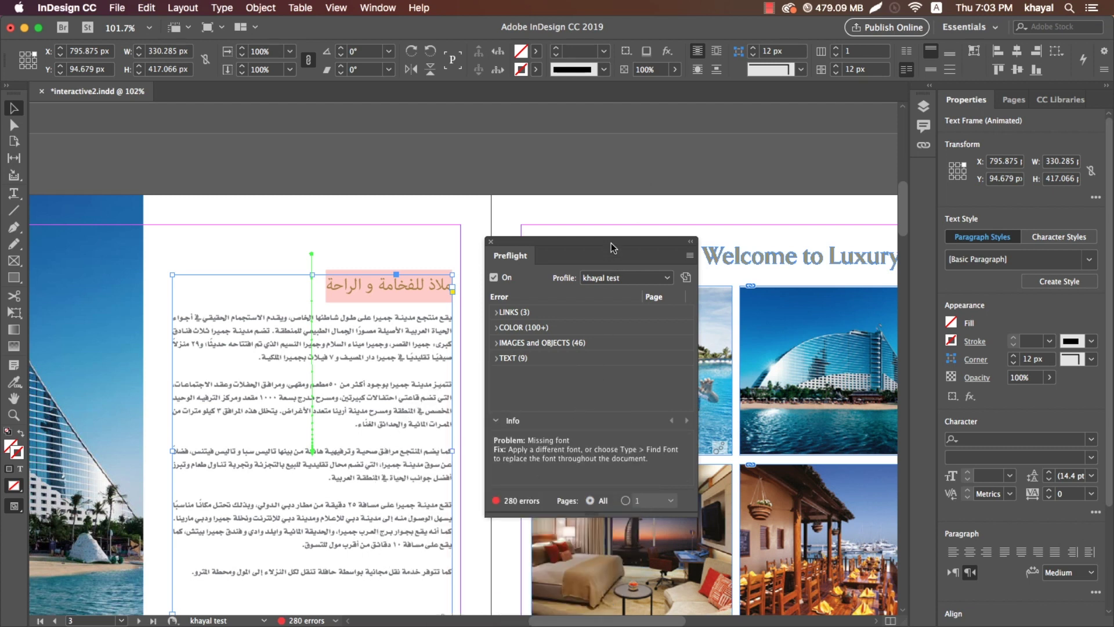
left_click_drag(611, 242, 632, 215)
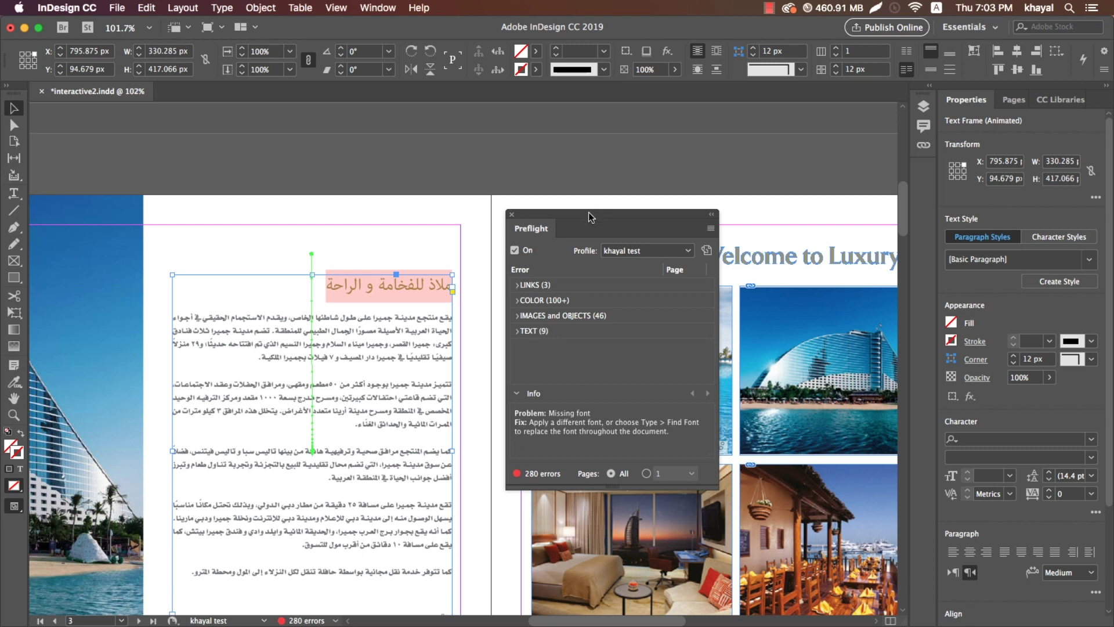
Step: Go to the missing 4477767-blue-sky-wallpapers image on page 1 from the Preflight errors and show it in the document's links list
left_click(517, 285)
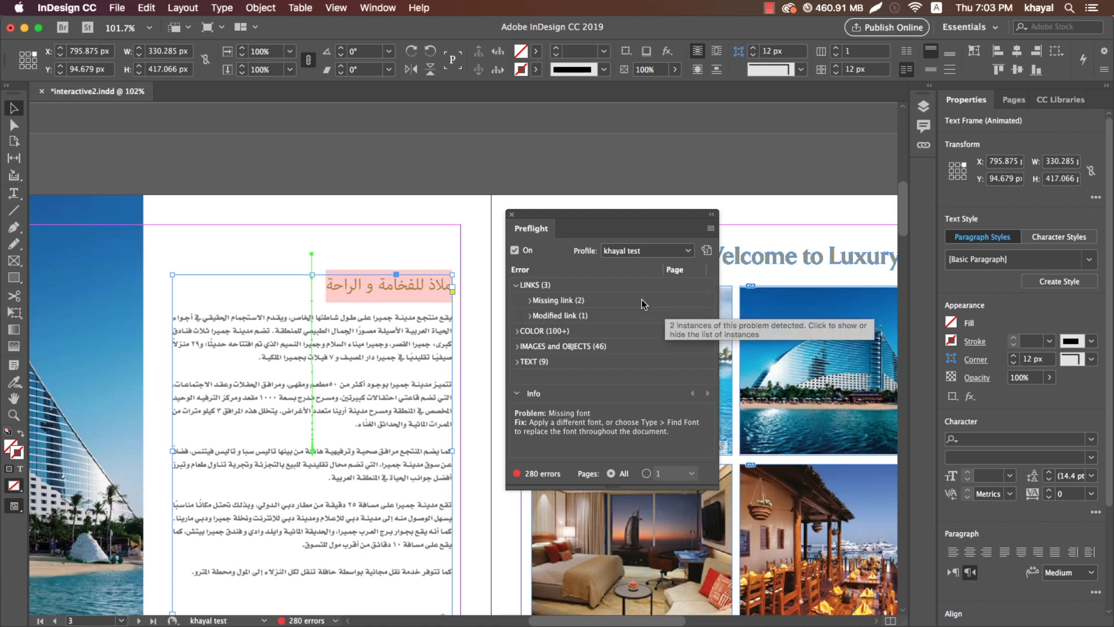
left_click(529, 303)
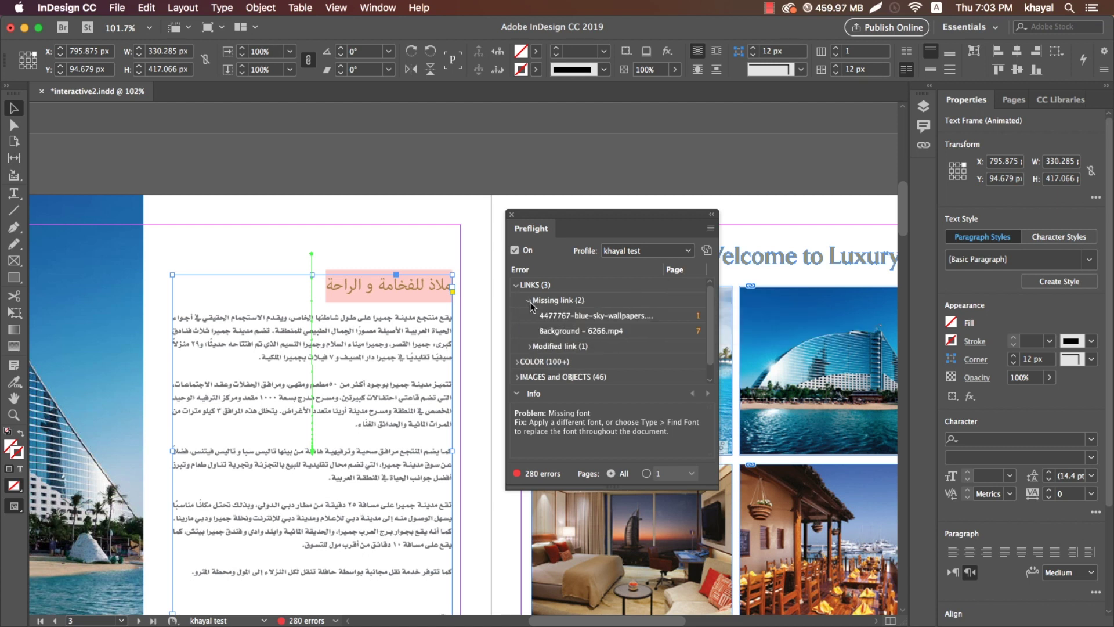
left_click(697, 315)
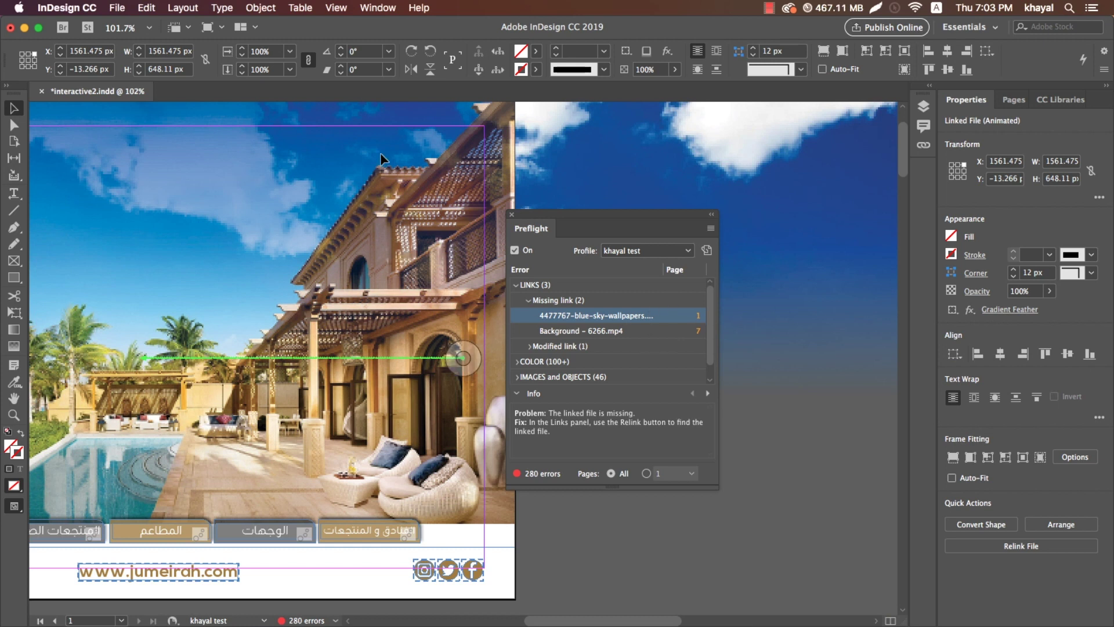
key("super+minus")
key("super+minus")
key("super+minus")
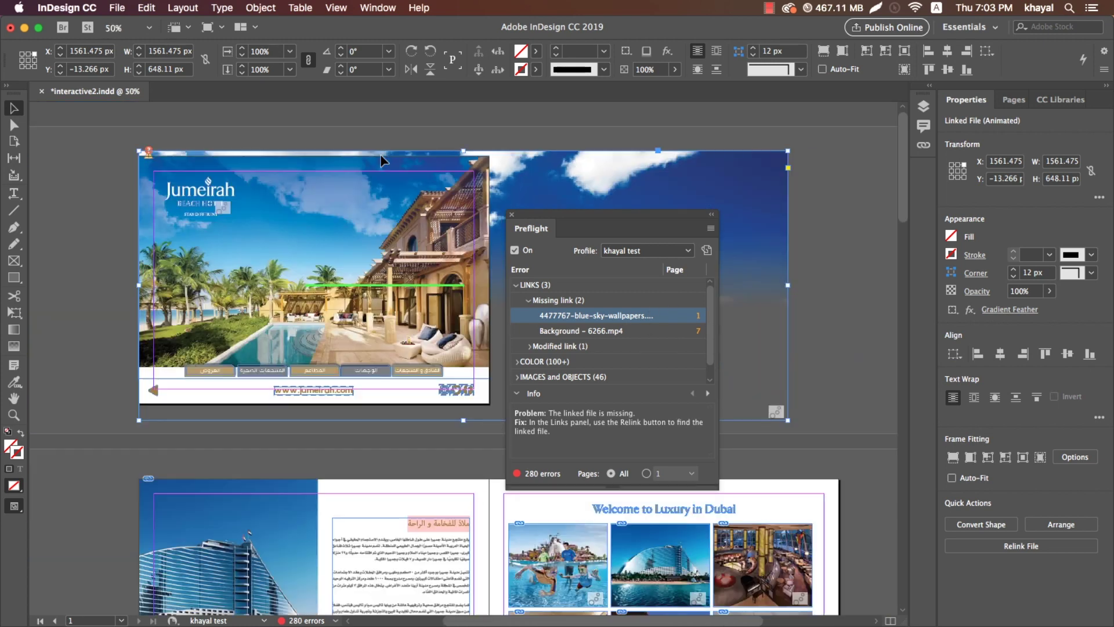
key("z")
left_click_drag(267, 129, 731, 258)
scroll(411, 312, "down", 1)
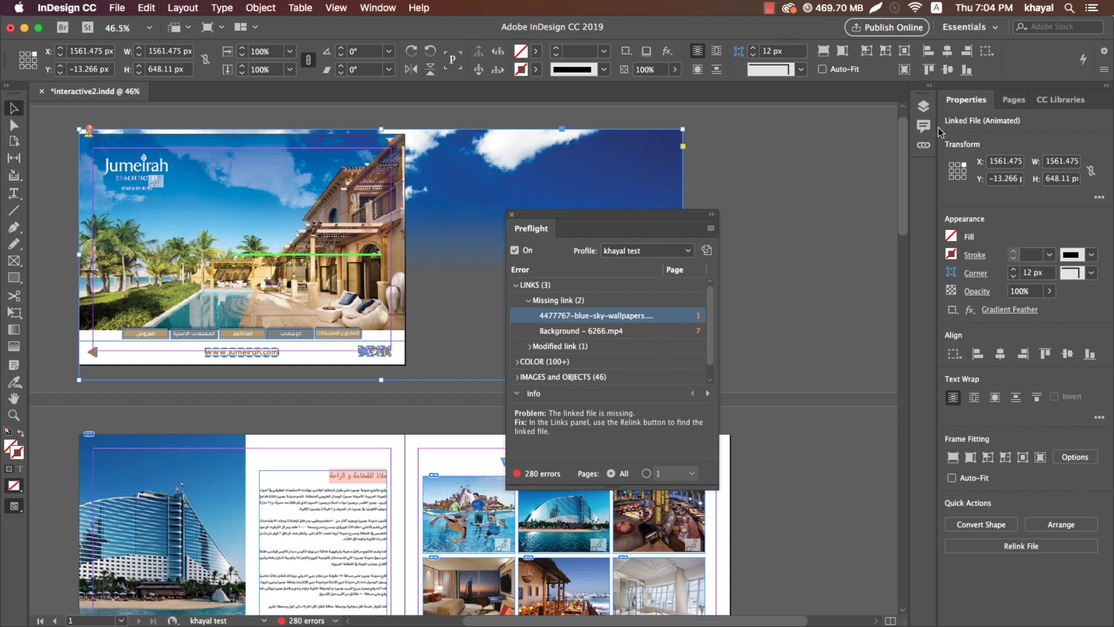
left_click(923, 146)
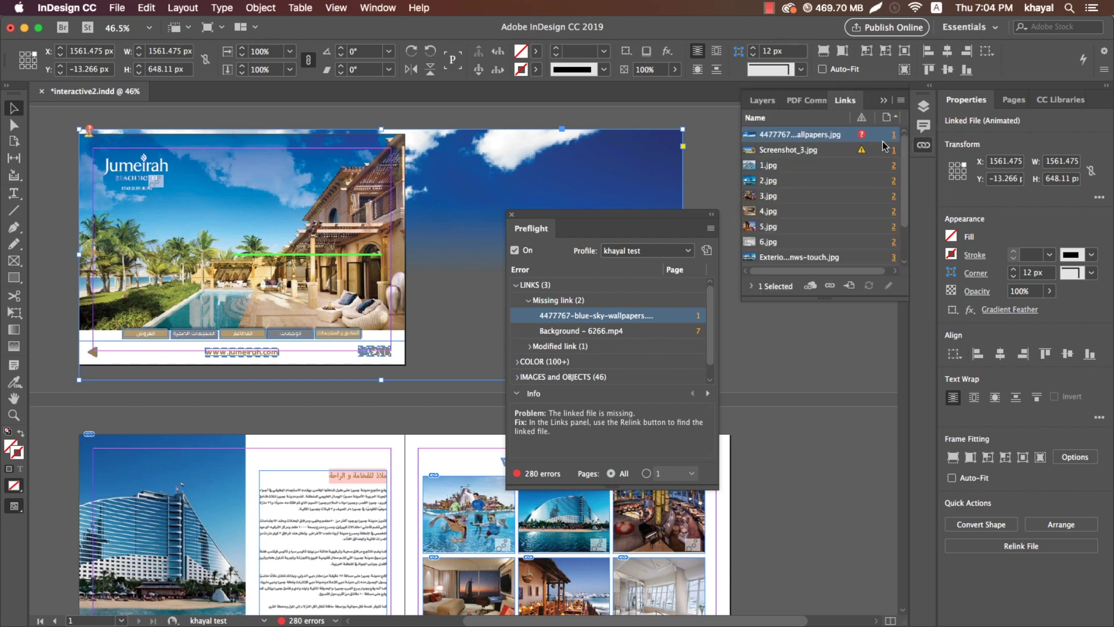
Step: Try to relink the missing blue-sky wallpaper image to a file in the Desktop folder
left_click(828, 289)
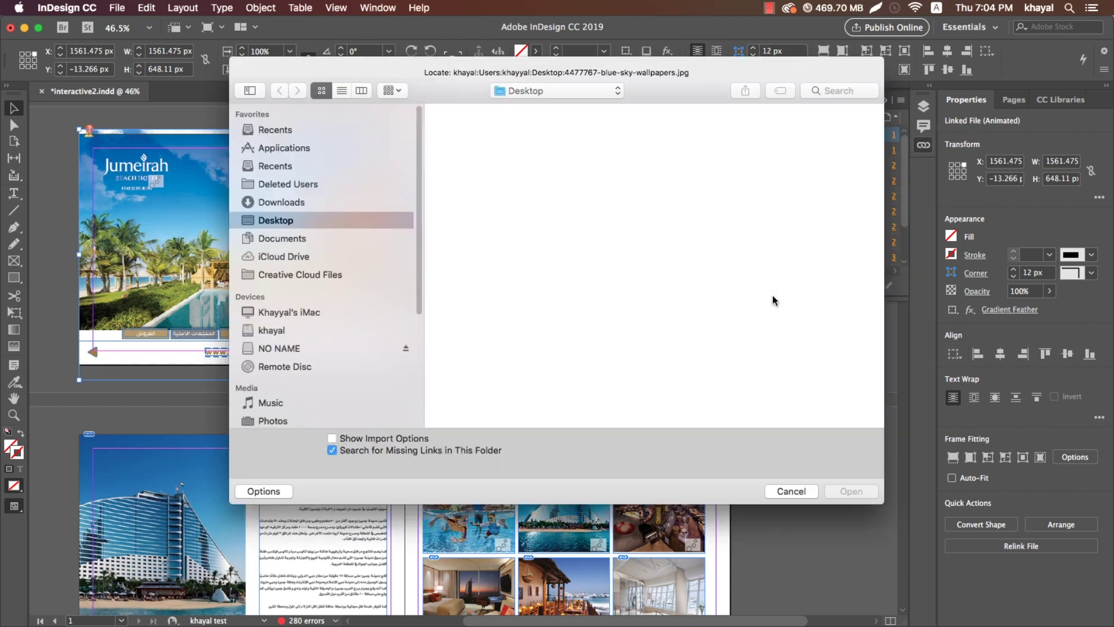
scroll(626, 314, "down", 3)
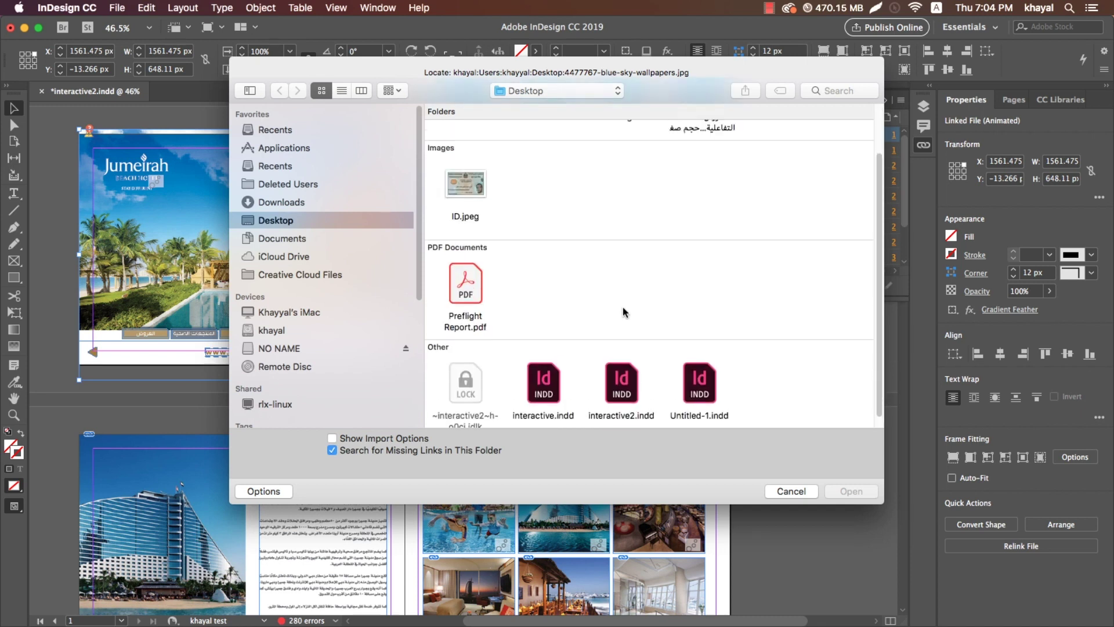
left_click(791, 491)
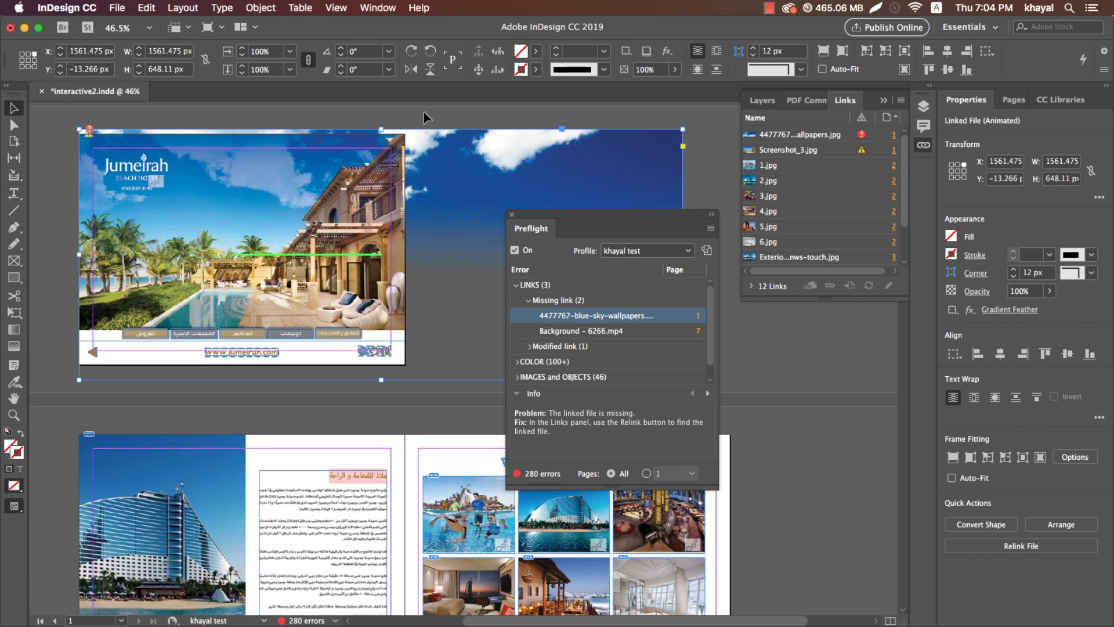
Step: Delete the missing-link blue-sky image on page 1 and the missing Background - 6266.mp4 video on page 7
left_click(442, 159)
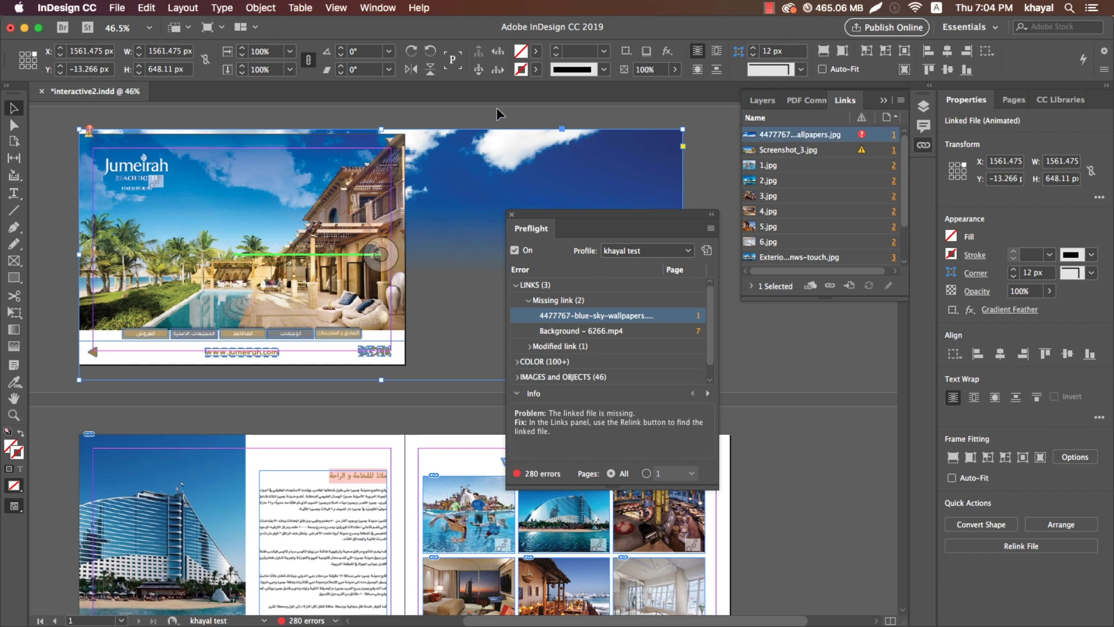
key("Delete")
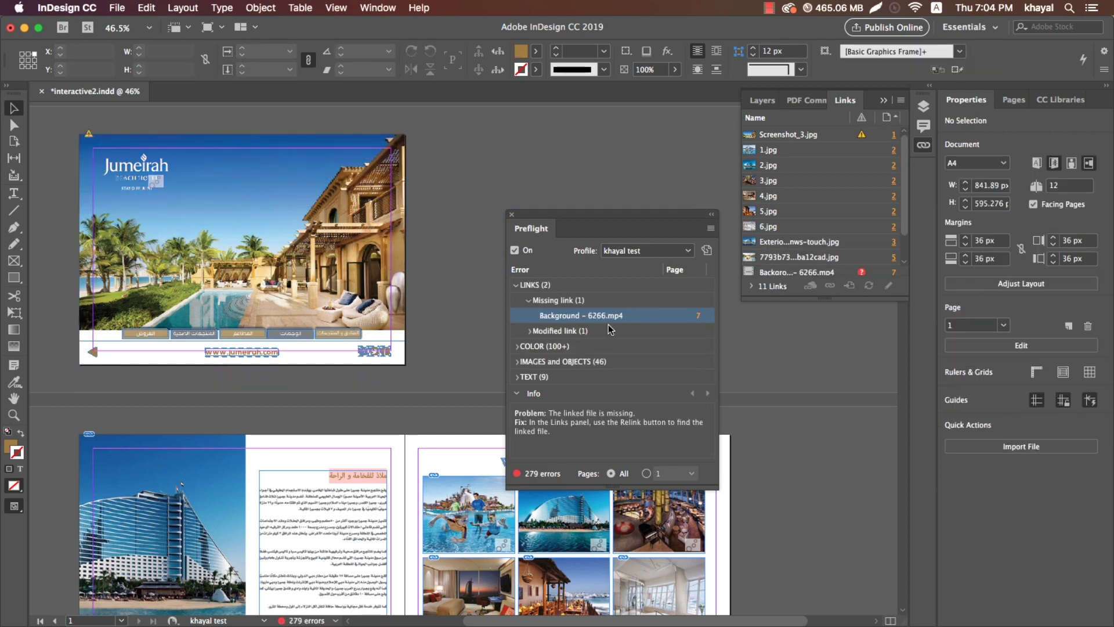
left_click(699, 320)
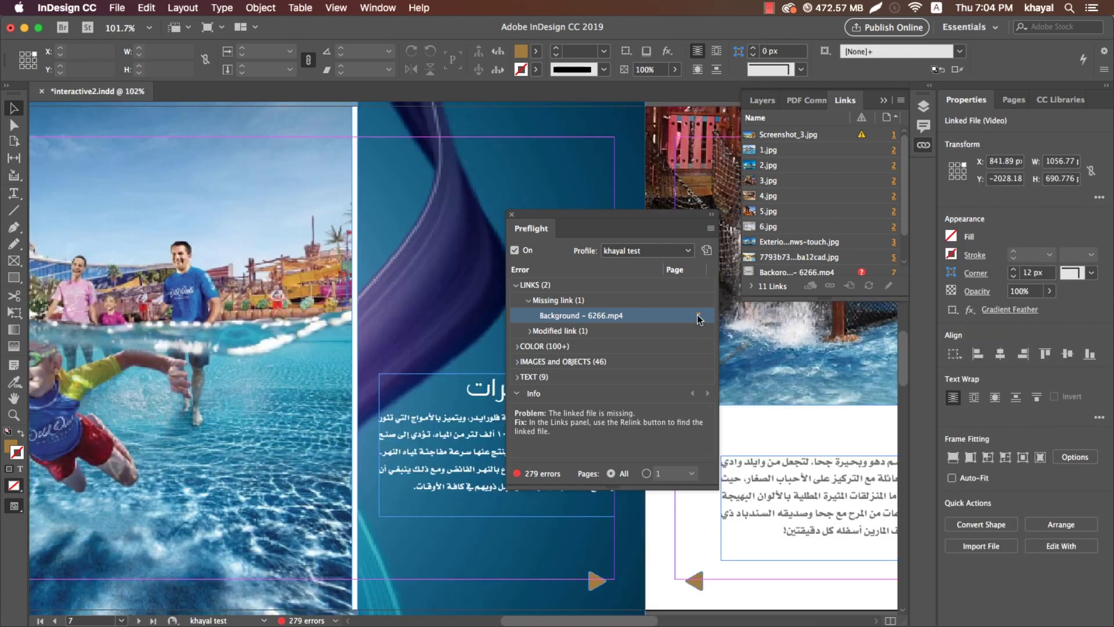
key("Delete")
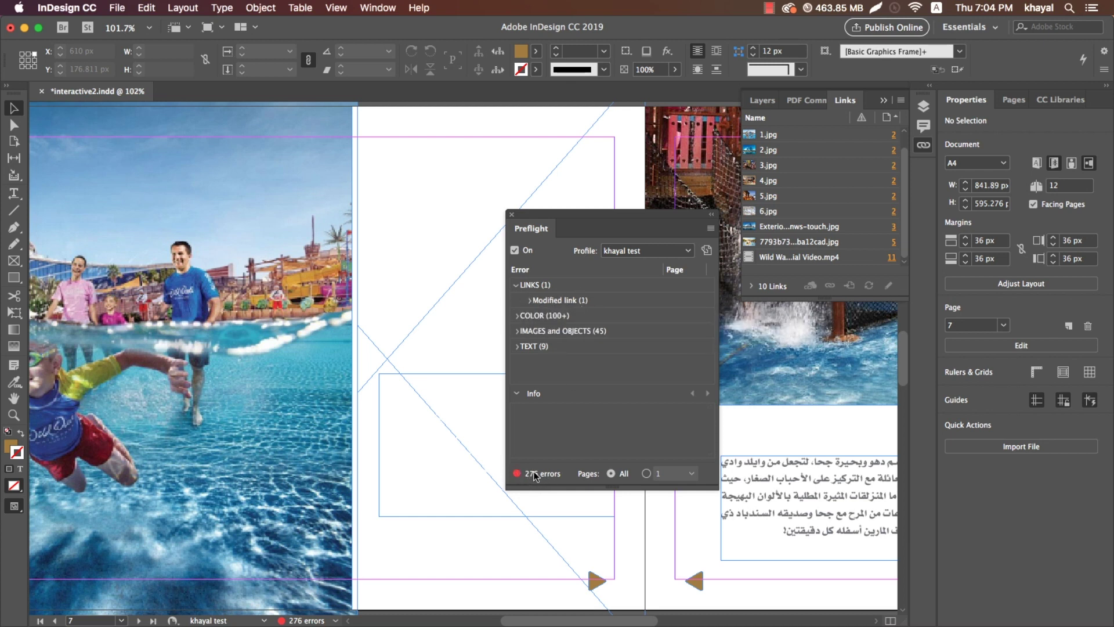
Step: Locate the modified link Screenshot_3.jpg on page 1 from the Preflight errors and update it
left_click(529, 301)
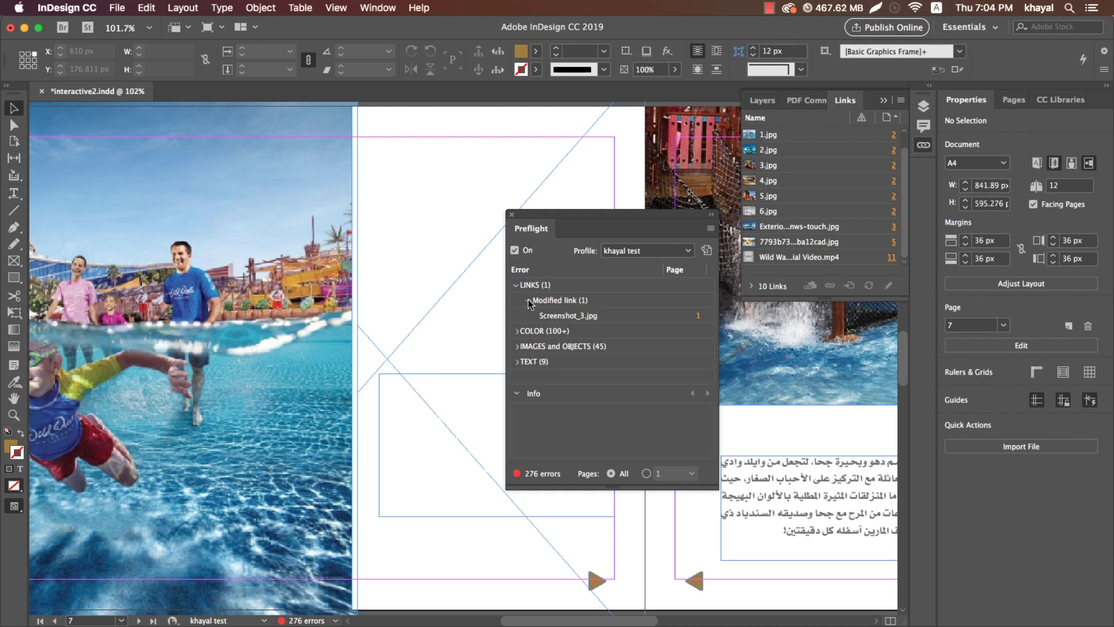
left_click(698, 317)
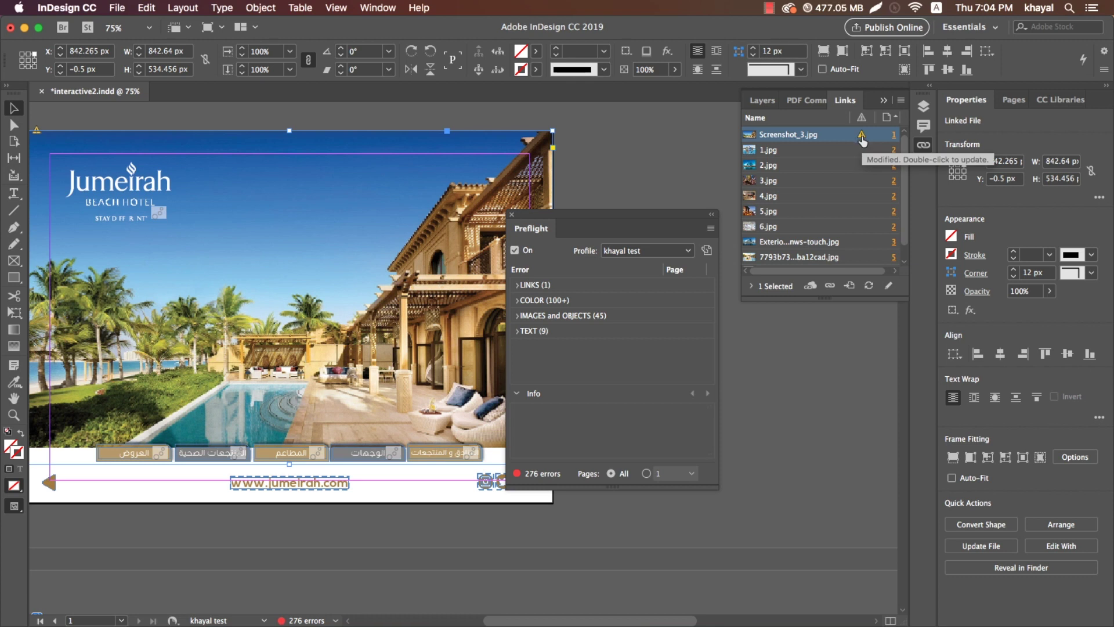
double_click(861, 137)
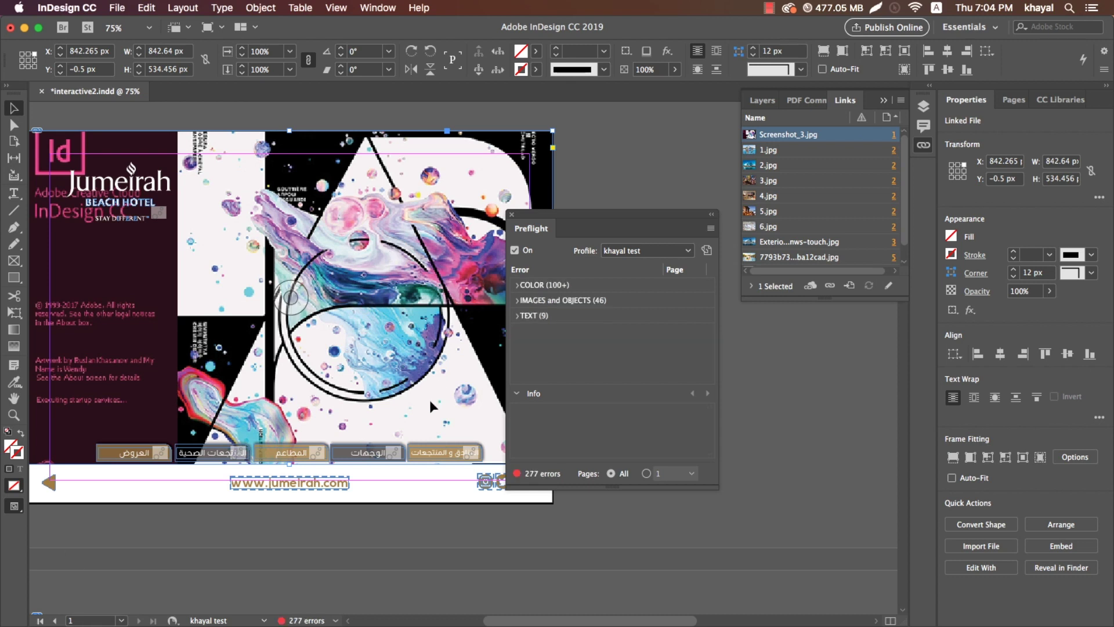
Step: Set the updated page 1 image's display performance to High Quality Display and deselect it
right_click(433, 439)
mouse_move(455, 575)
left_click(604, 589)
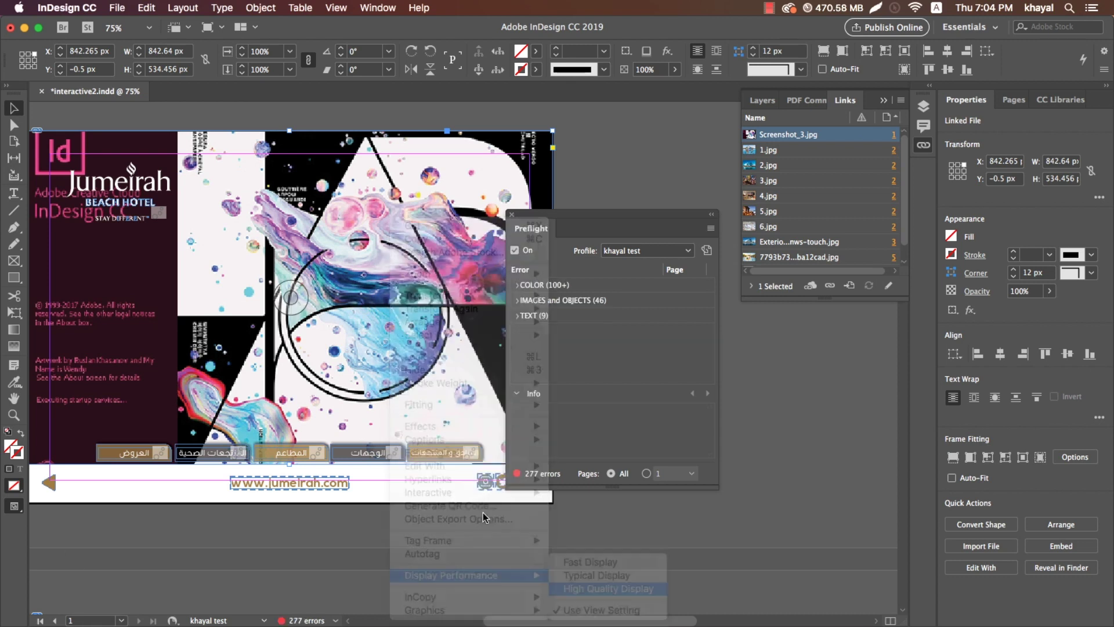
left_click(459, 521)
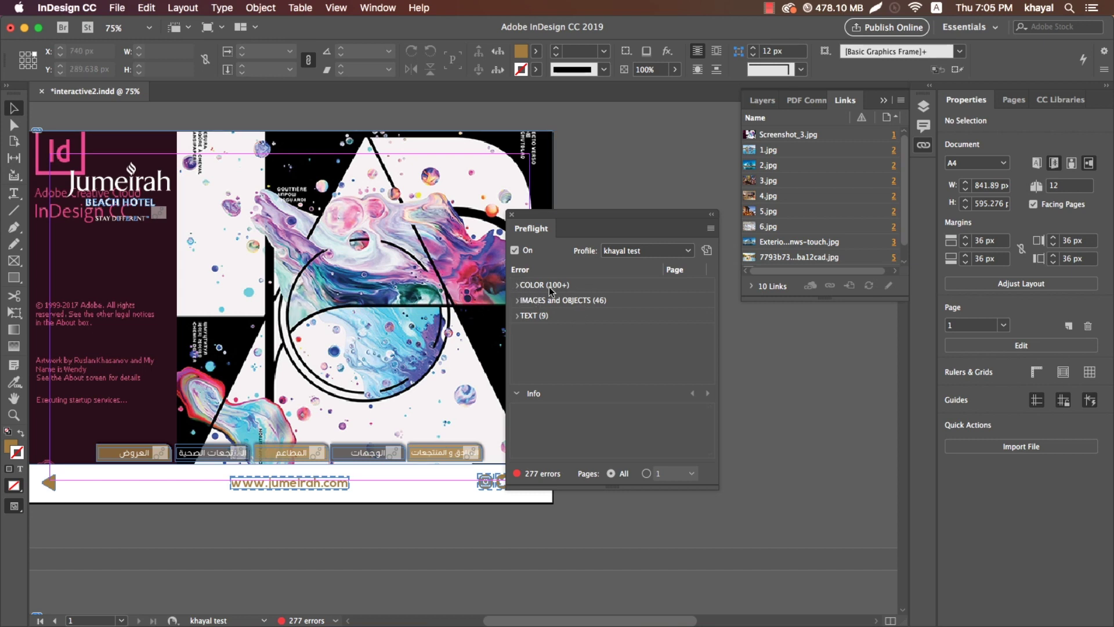
Step: Review the "Color space not allowed" Preflight errors by locating several of the flagged paths and rectangles on page 1
left_click(517, 285)
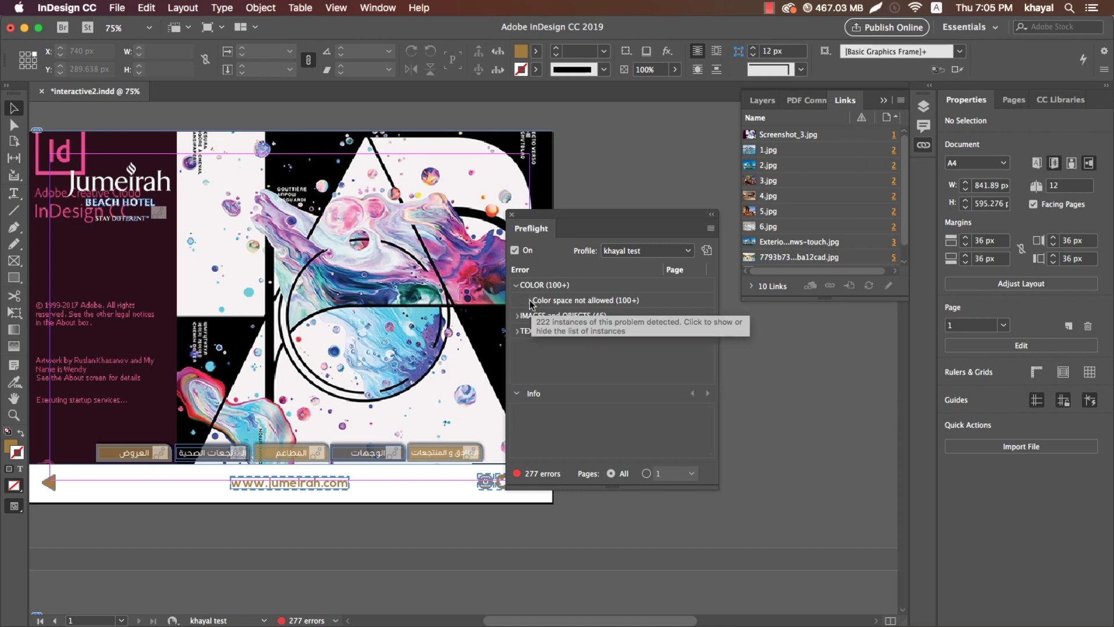
left_click(529, 300)
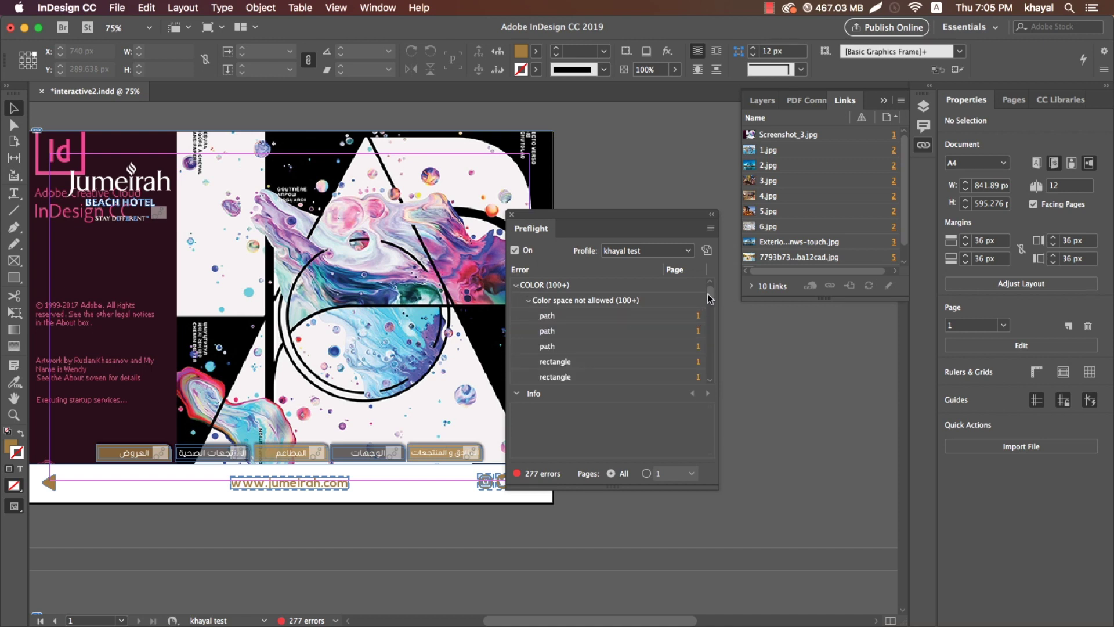
mouse_move(710, 298)
left_mouse_down()
mouse_move(707, 335)
mouse_move(701, 285)
left_mouse_up()
left_click(697, 319)
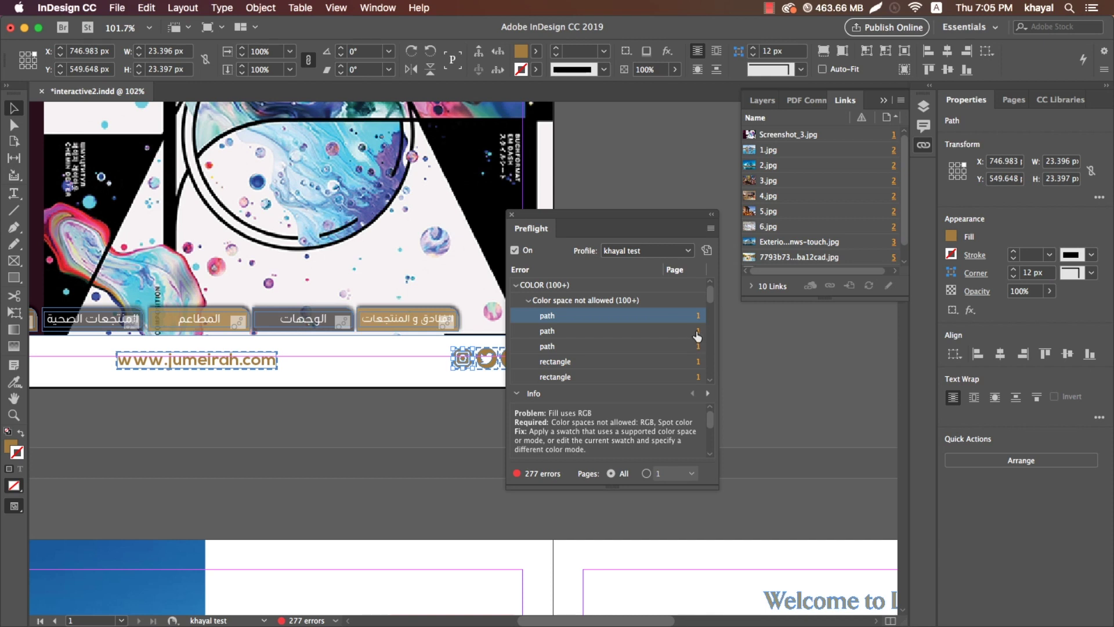
left_click(697, 331)
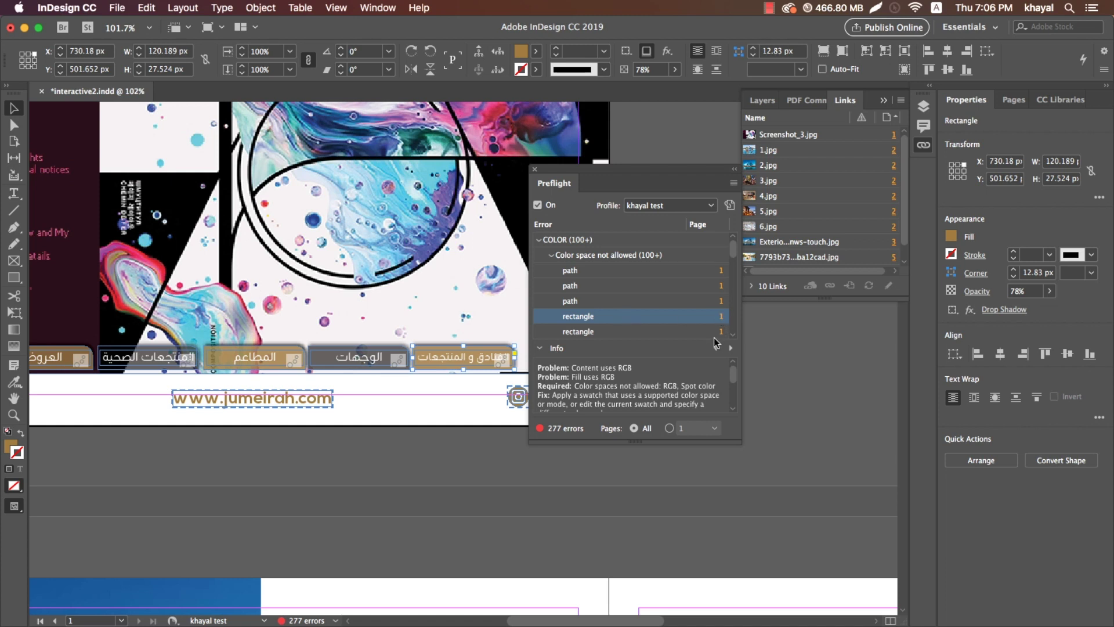
left_click(723, 337)
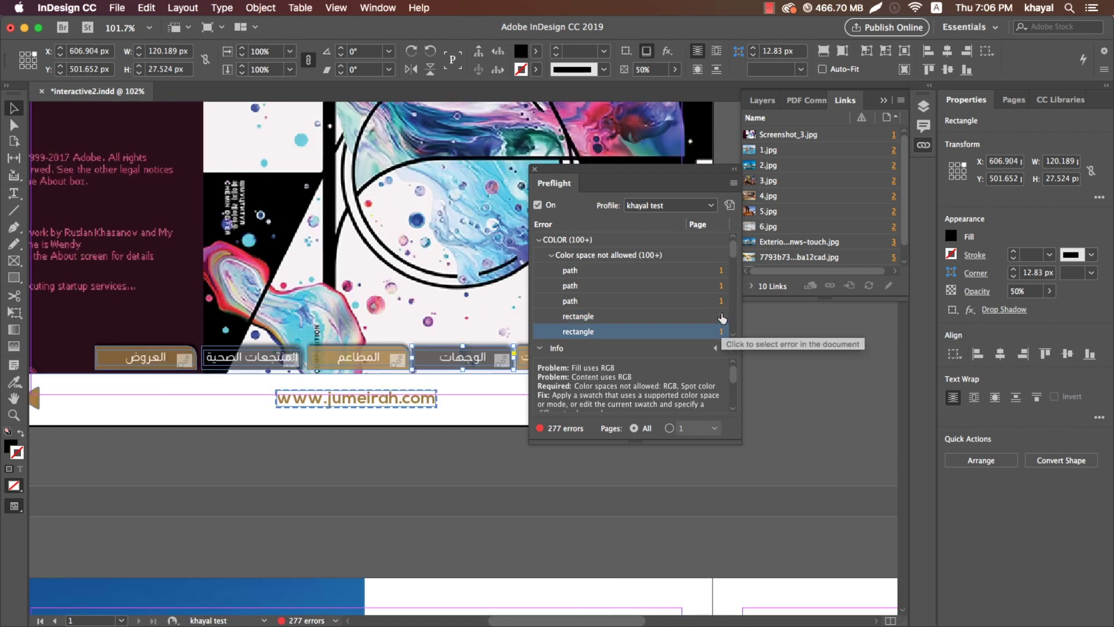
Step: Locate the flagged gold rectangle behind the page 1 navigation label and inspect it up close
left_click(722, 318)
key("z")
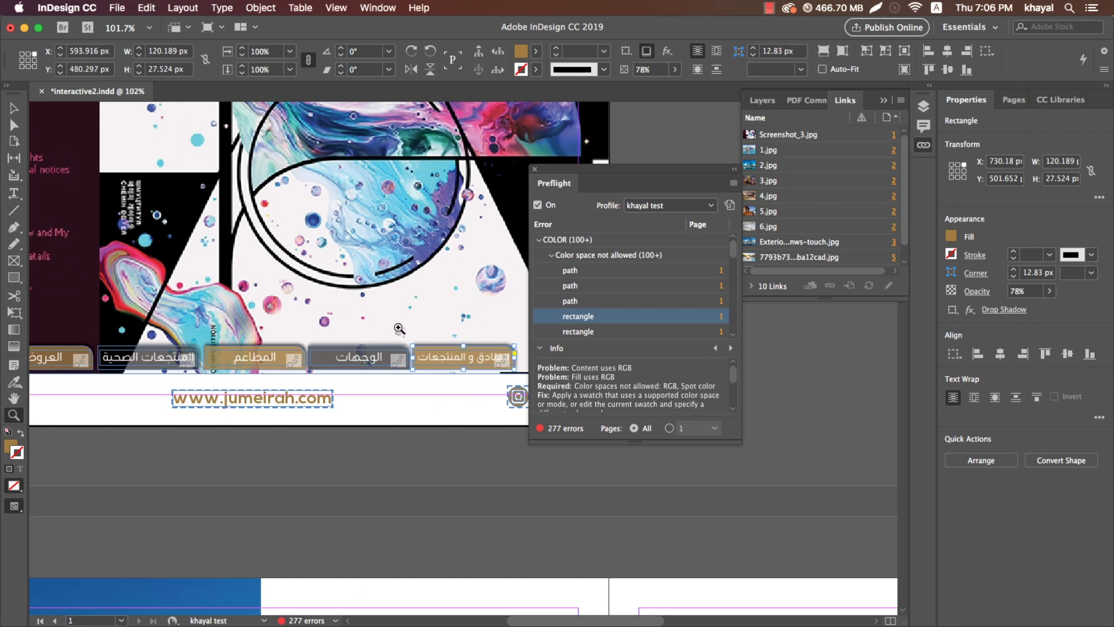
left_click_drag(398, 328, 574, 417)
key("v")
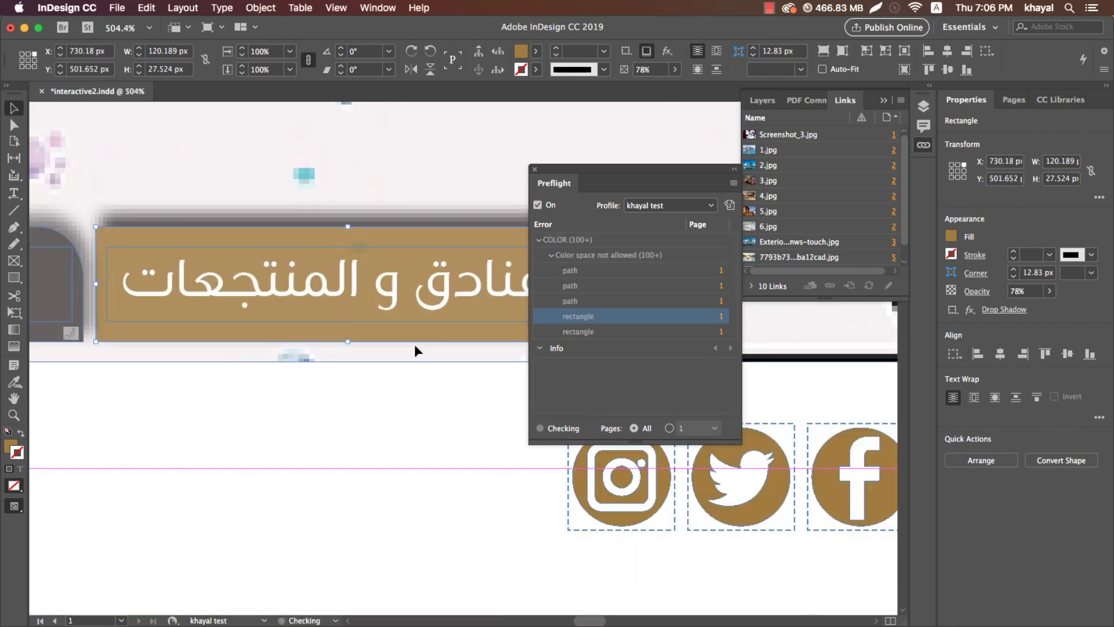
Step: Display the document's colour swatches and undo the link update of the Screenshot_3.jpg image on page 1
left_click(883, 103)
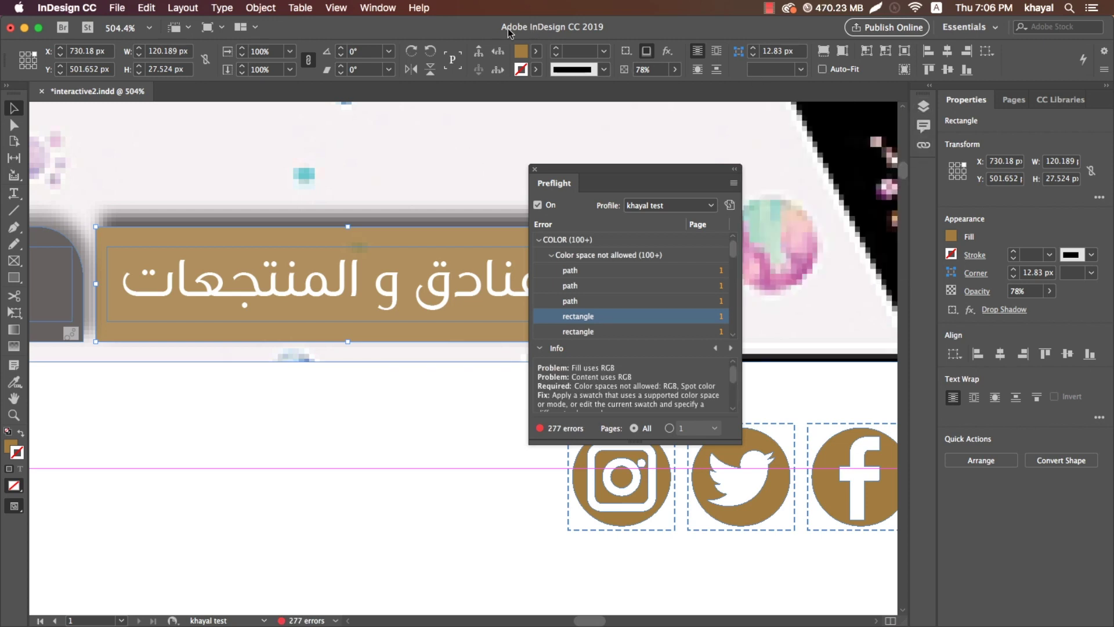
left_click(387, 8)
mouse_move(413, 231)
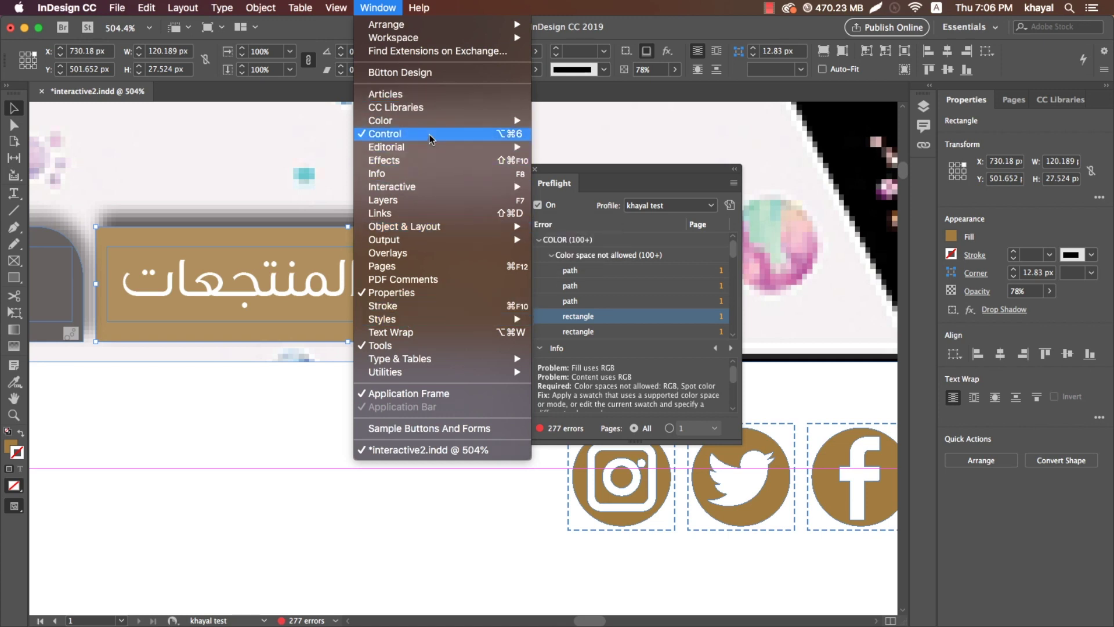
left_click(569, 160)
key("super+z")
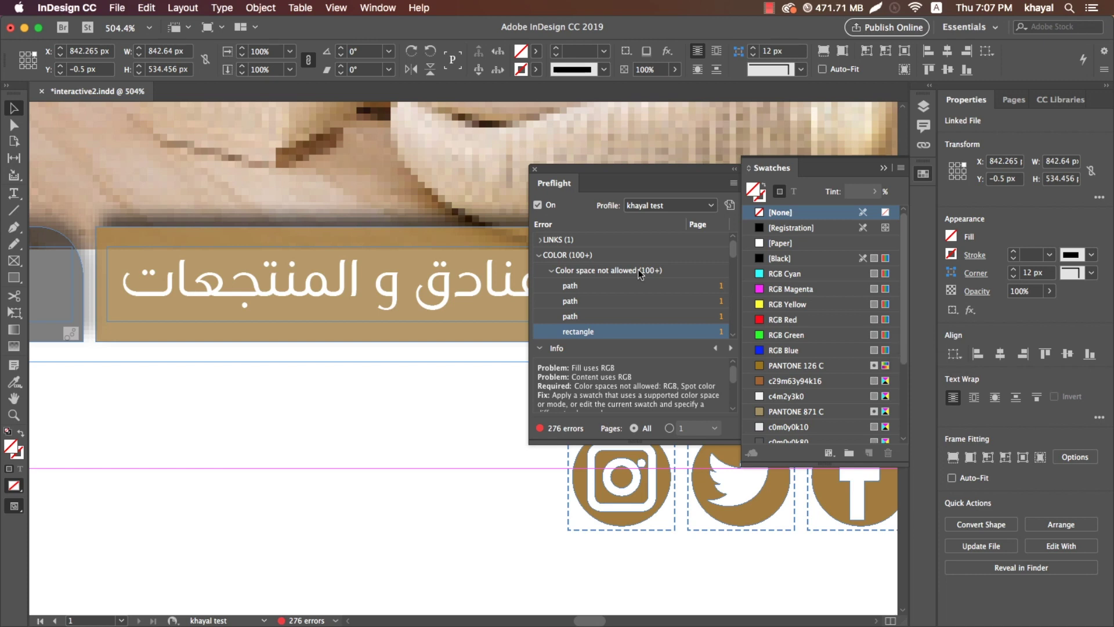
Step: Collapse the colour errors and locate the low-resolution image Exterior-day-nws-touch.jpg on page 3 from the Image resolution errors
left_click(538, 255)
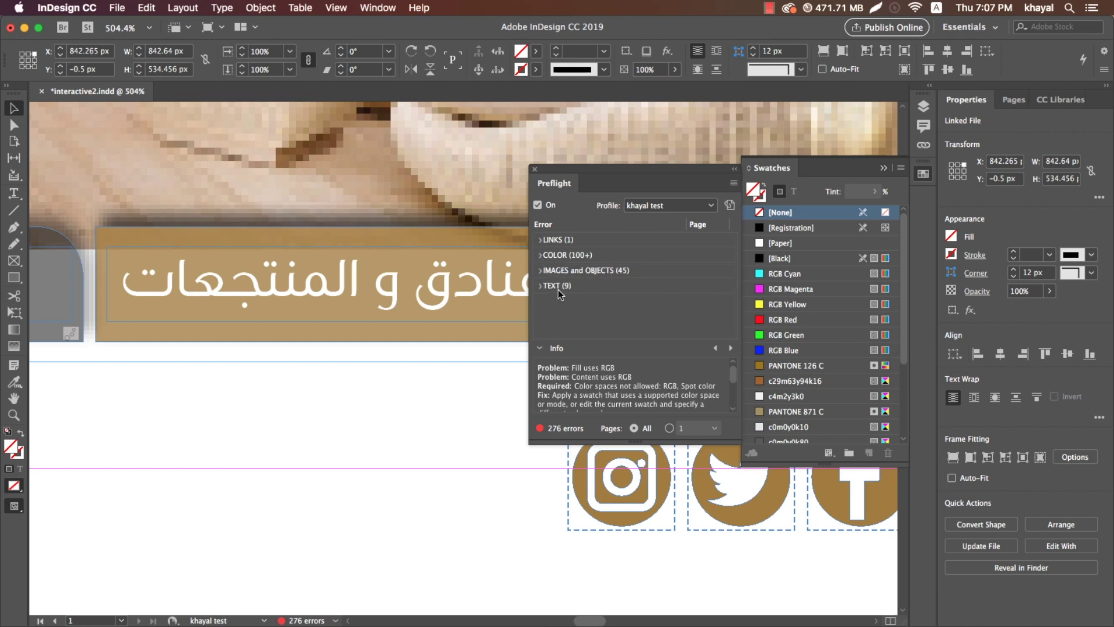
left_click(883, 168)
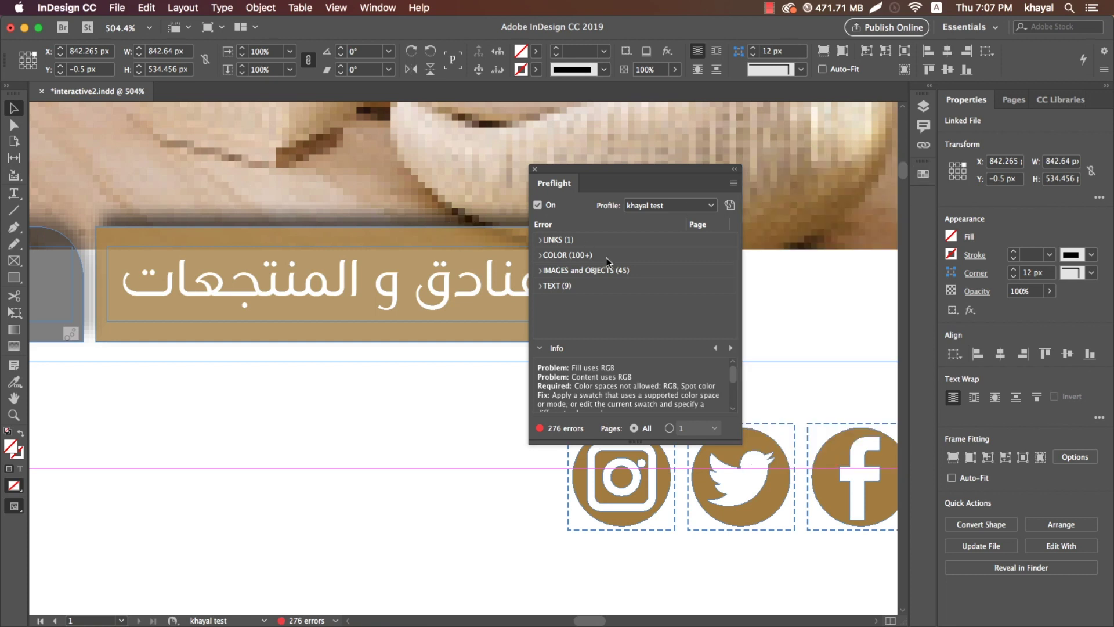
left_click_drag(615, 183, 699, 178)
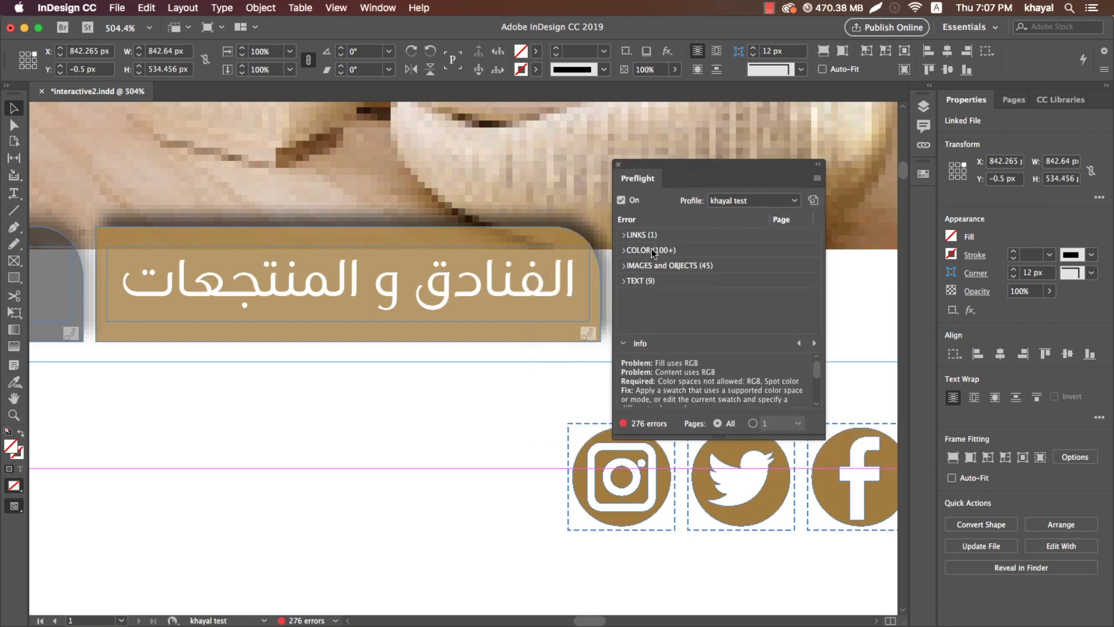
left_click(624, 266)
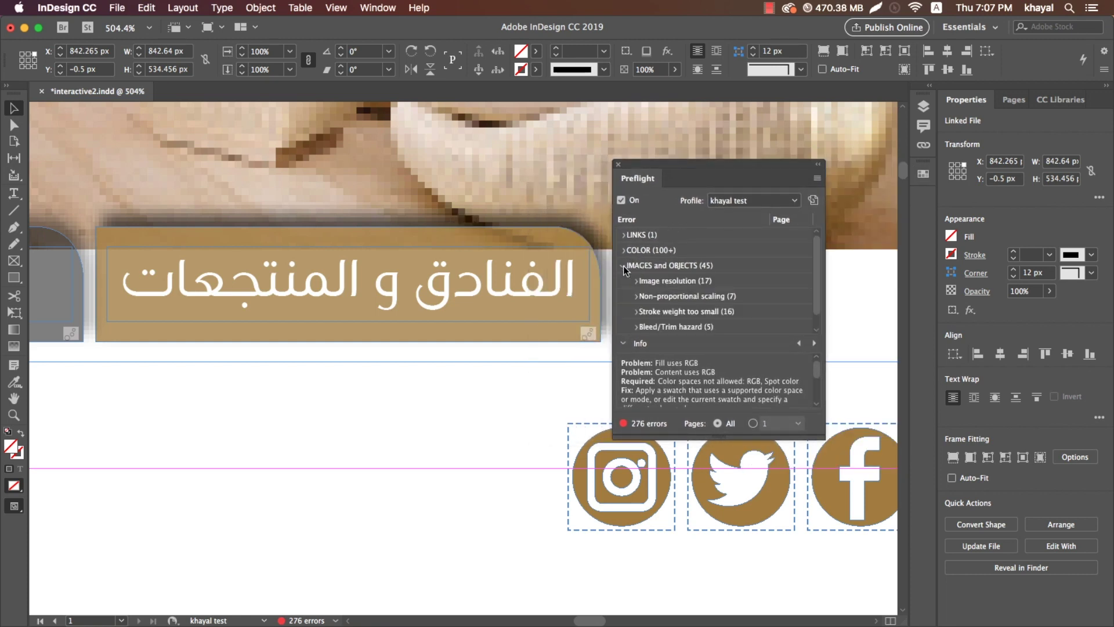
left_click(636, 281)
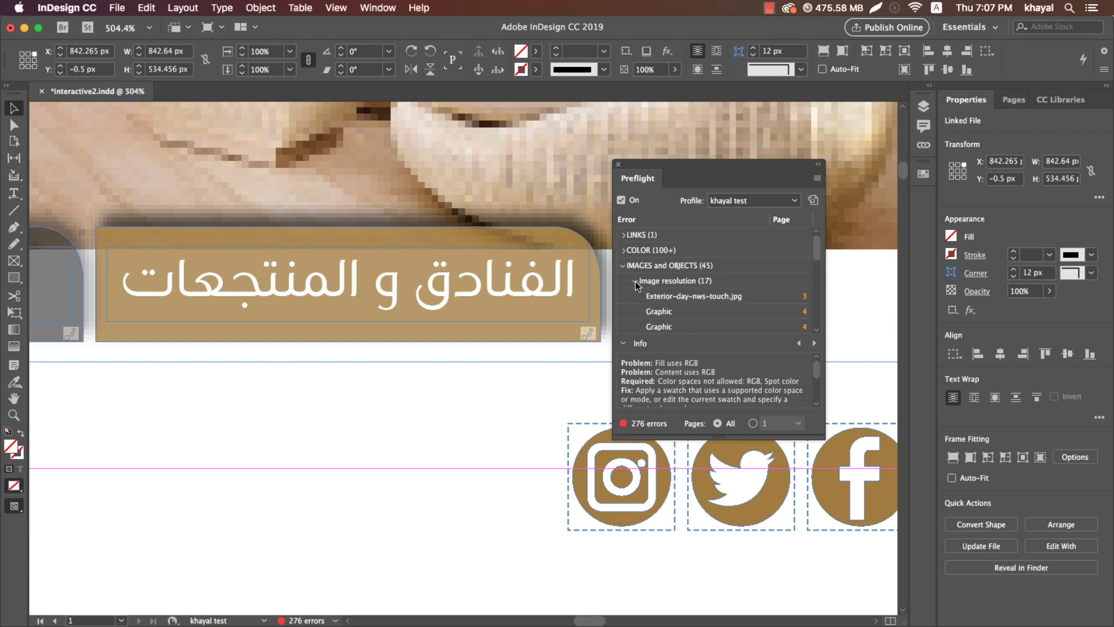
left_click(804, 296)
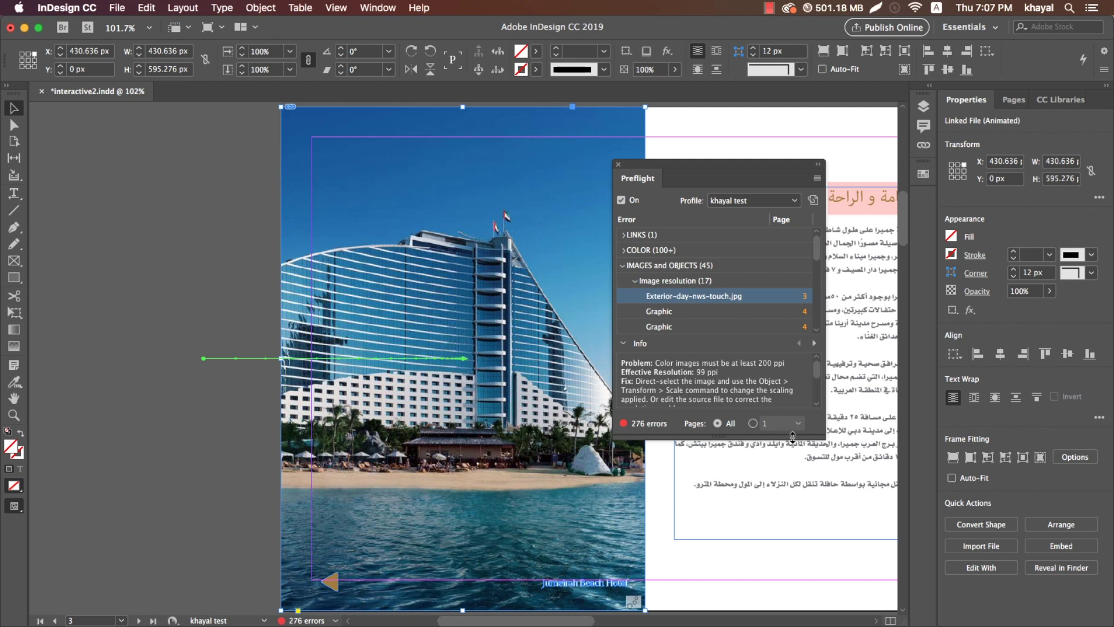
Step: Enlarge the Preflight error list and locate the low-resolution water park photo and Wild Wadi logo on page 4
left_click_drag(793, 436, 794, 501)
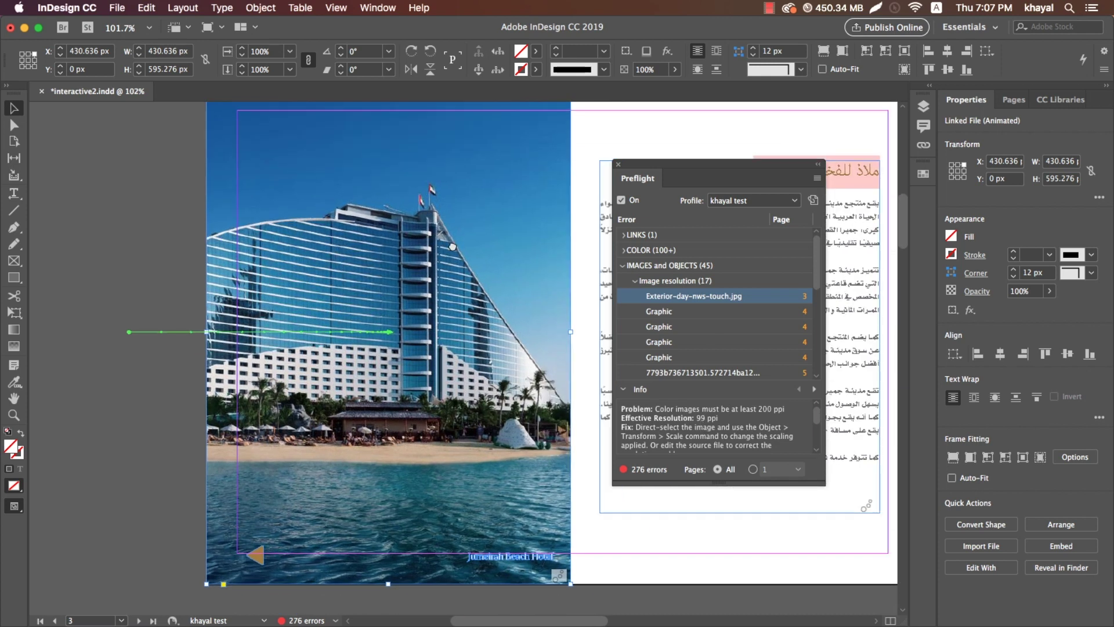
scroll(490, 271, "right", 3)
scroll(490, 271, "down", 1)
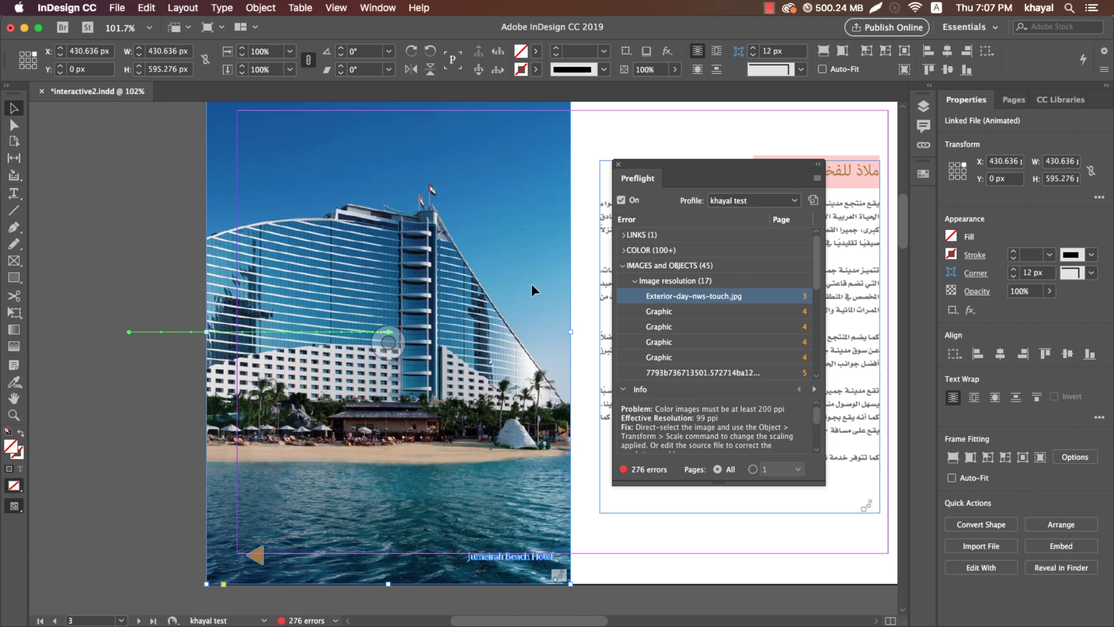
double_click(804, 329)
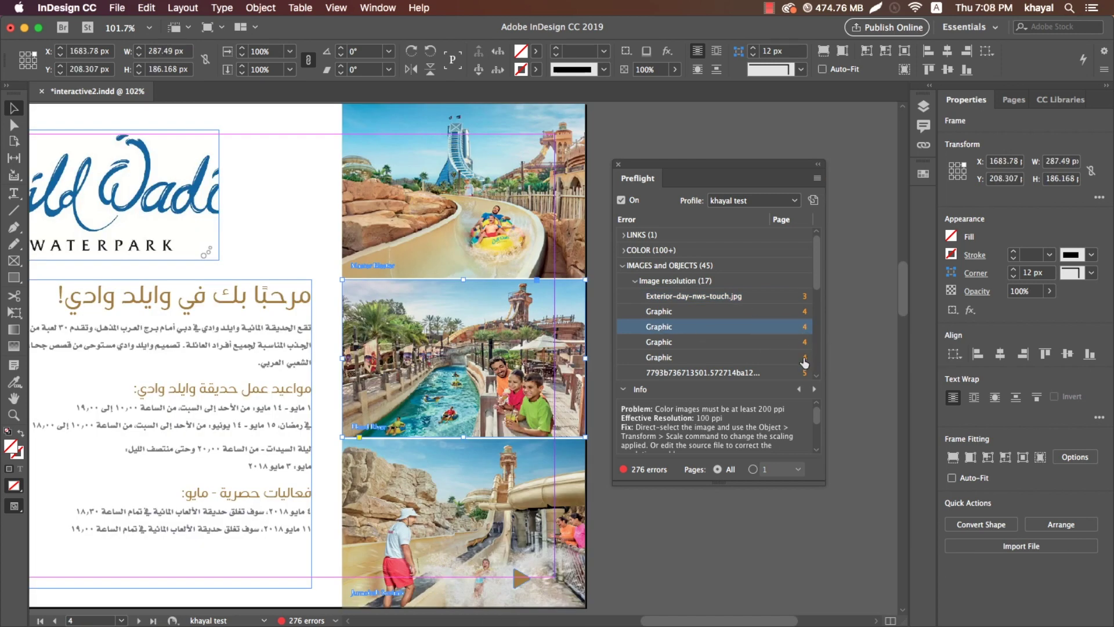
double_click(804, 358)
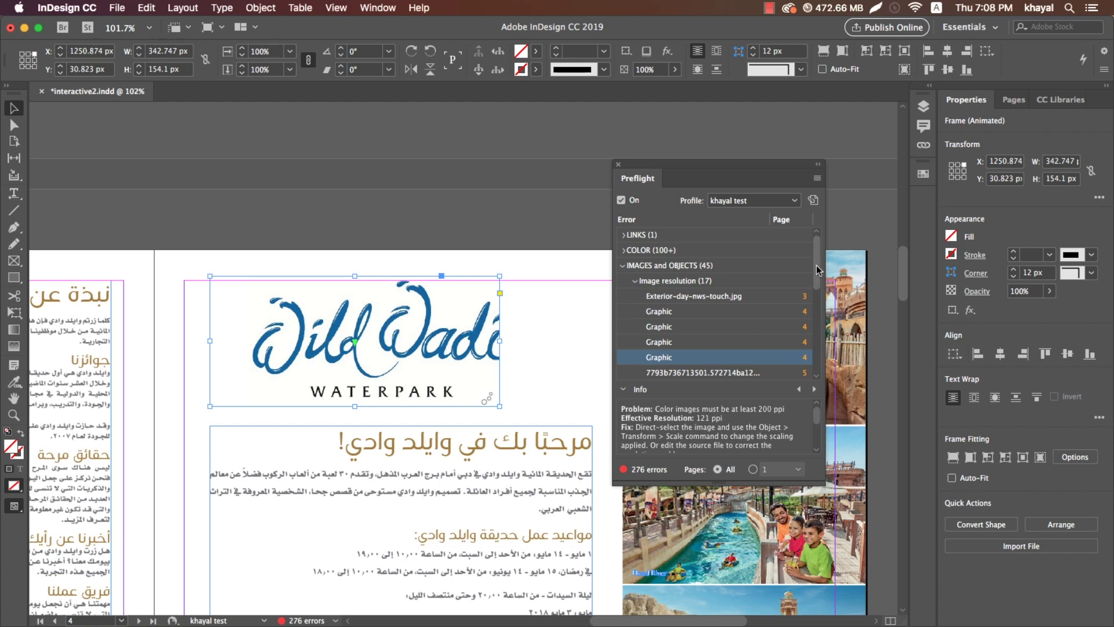
Step: Locate the first graphic with non-proportional scaling on page 4 and check the document's links
left_click_drag(820, 273, 824, 351)
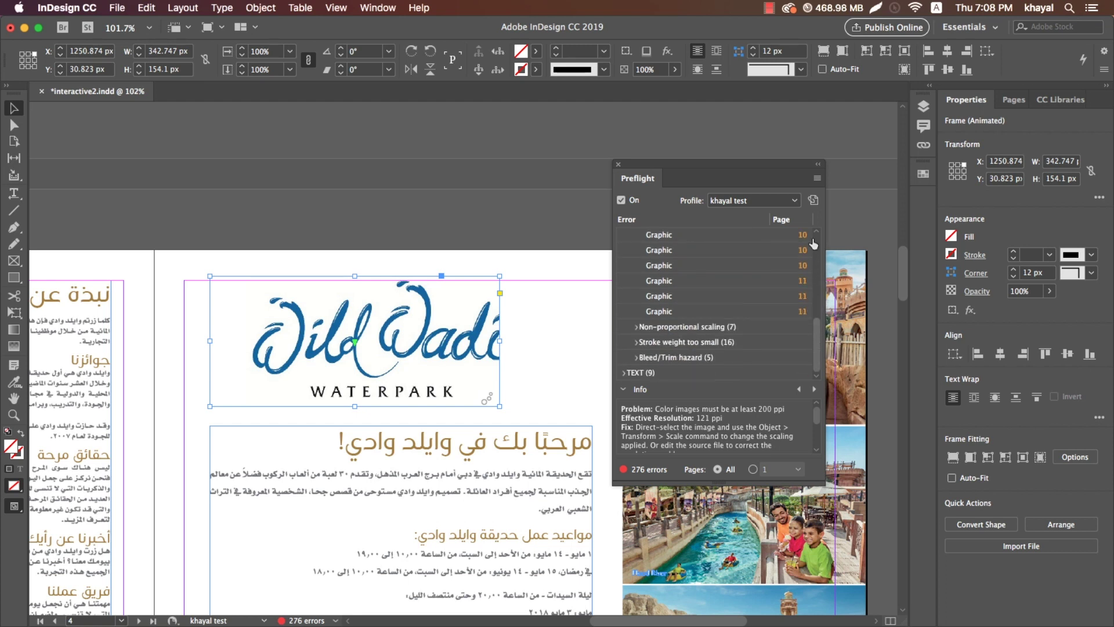
left_click(637, 329)
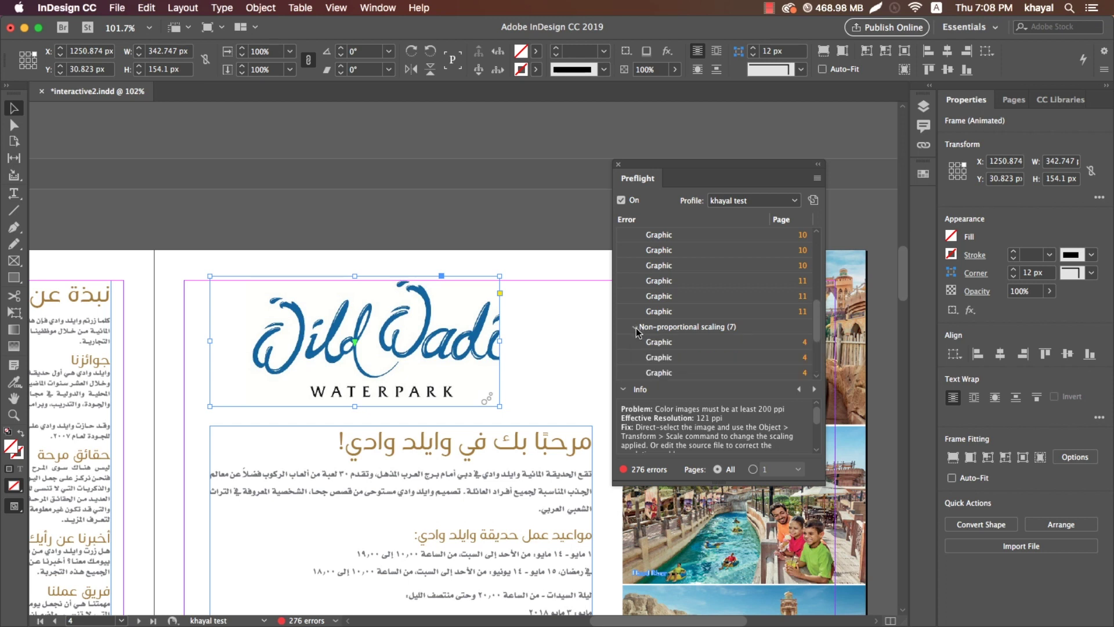
left_click(805, 345)
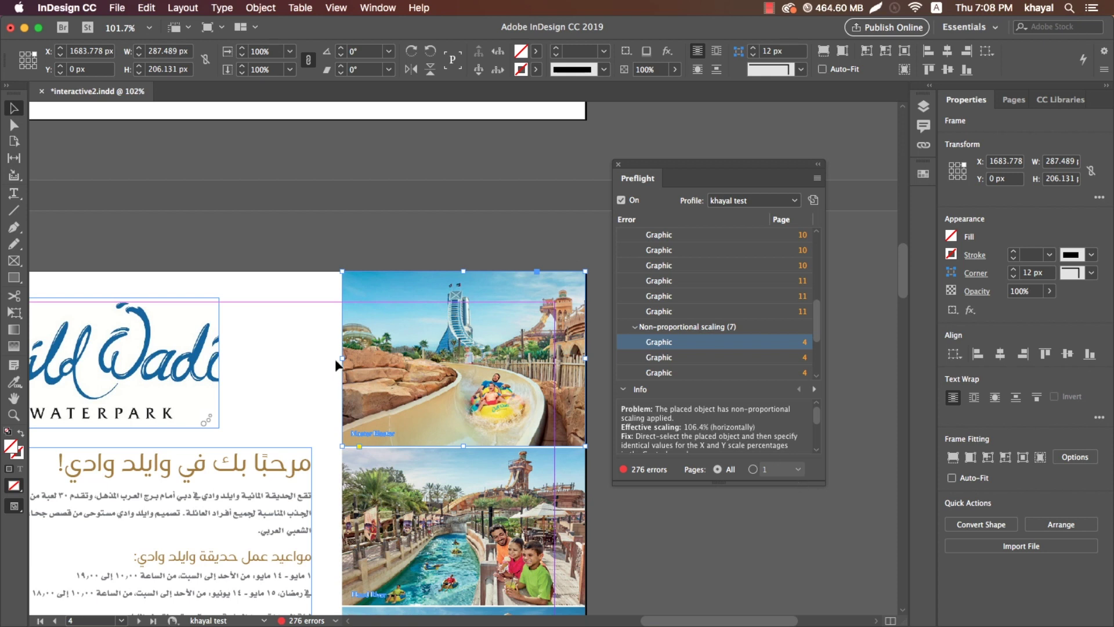
mouse_move(340, 359)
left_mouse_down()
mouse_move(255, 357)
mouse_move(446, 366)
mouse_move(342, 350)
left_mouse_up()
left_click(923, 144)
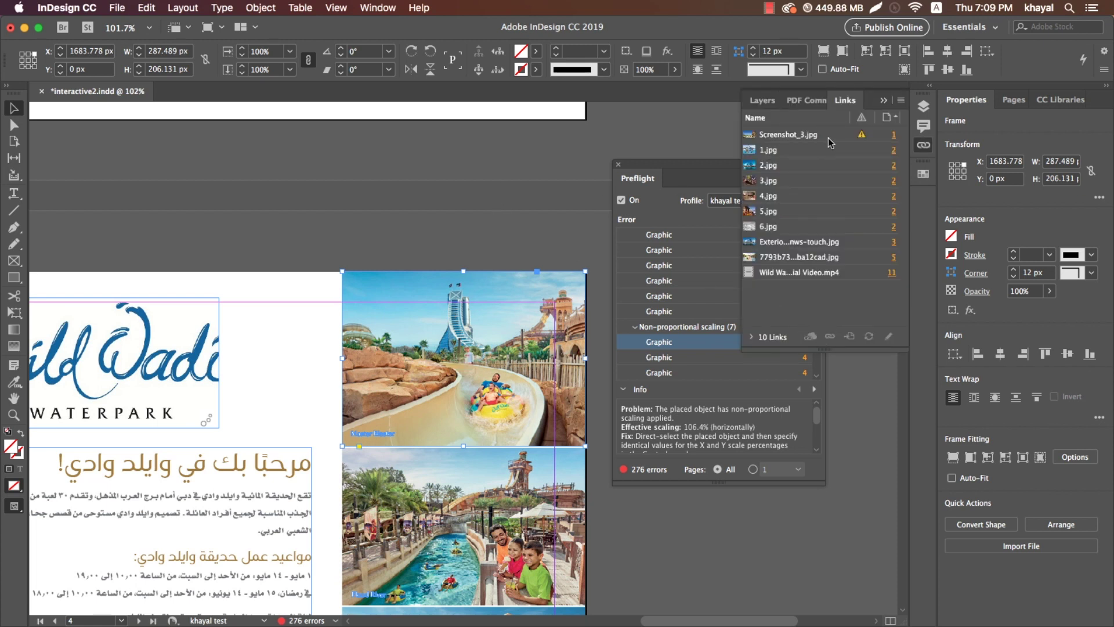
left_click(883, 99)
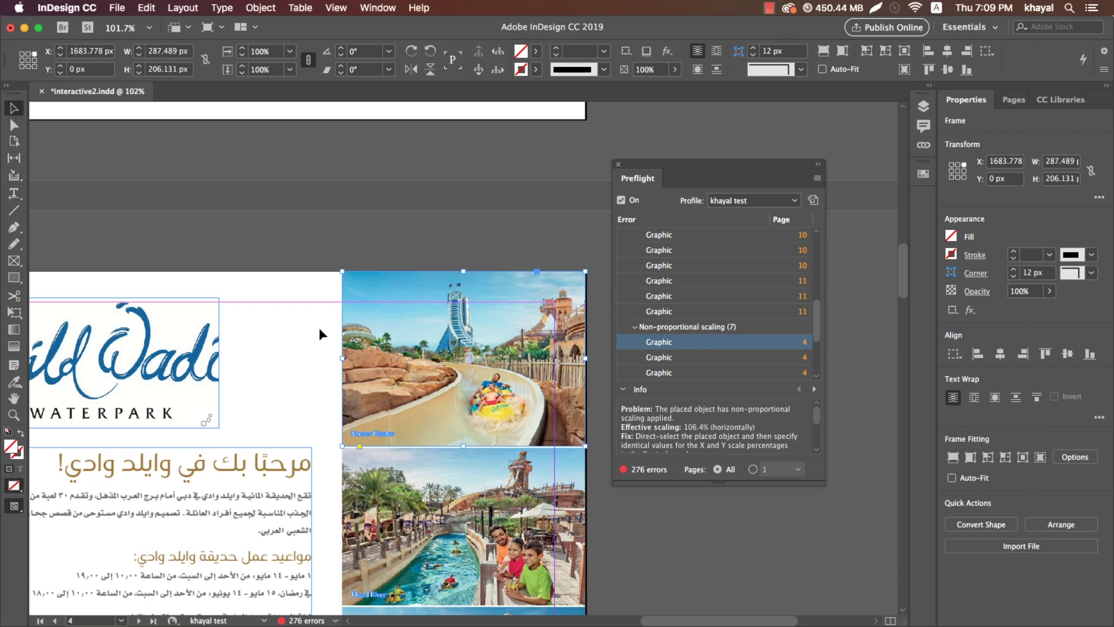
Step: Locate the first "Stroke weight too small" rectangle in the page 9 form and inspect it up close without guides
left_click_drag(818, 338, 820, 378)
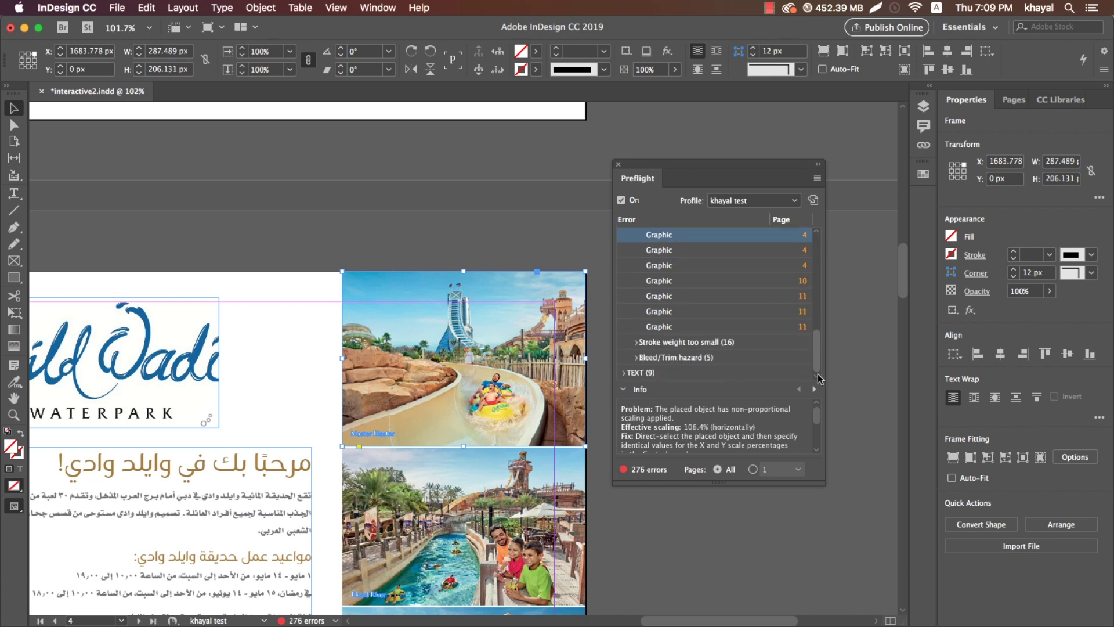
left_click(637, 343)
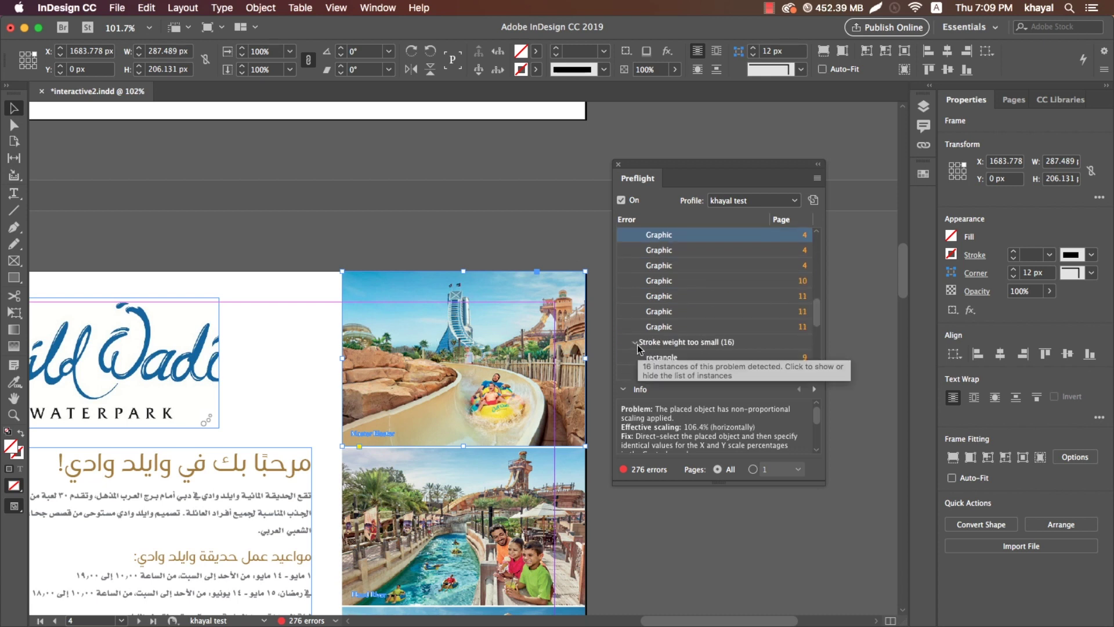
left_click(804, 358)
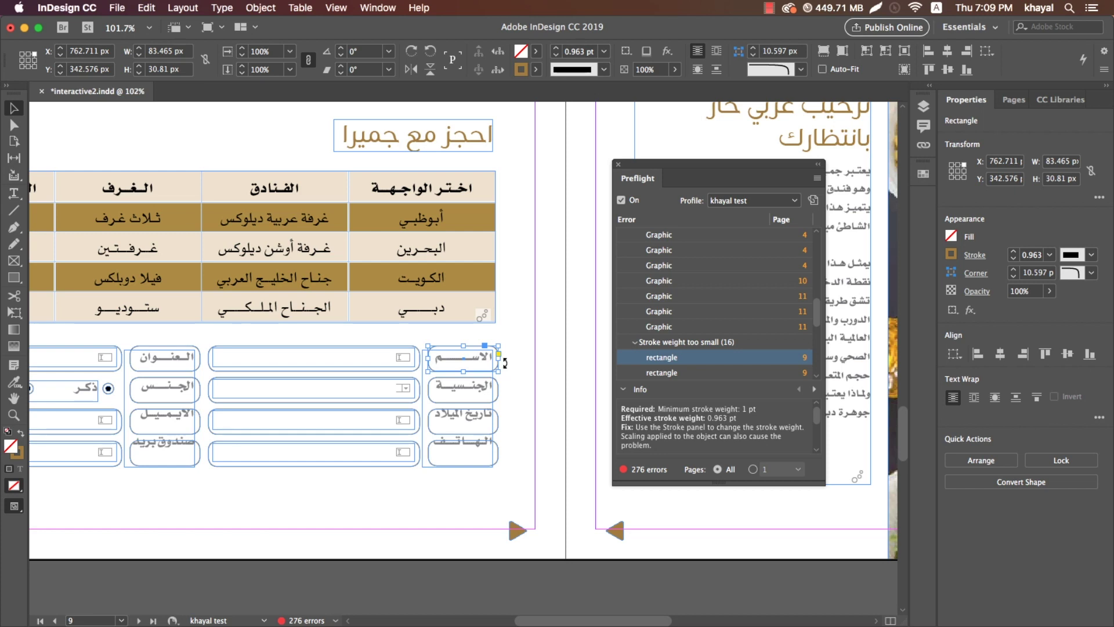
key("w")
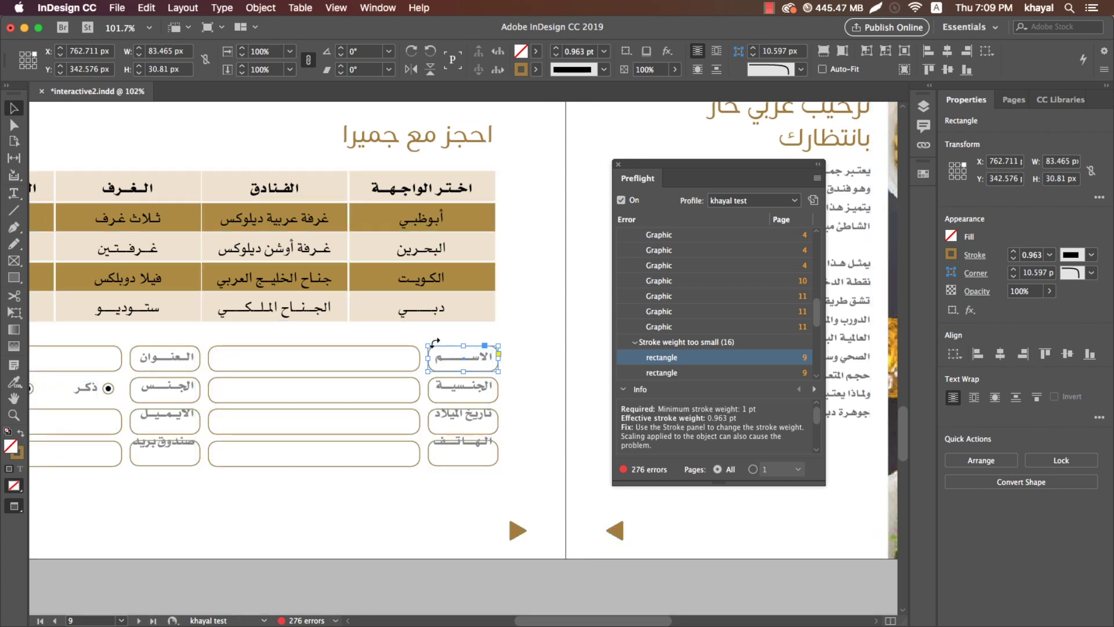
key("z")
left_click_drag(607, 520, 609, 522)
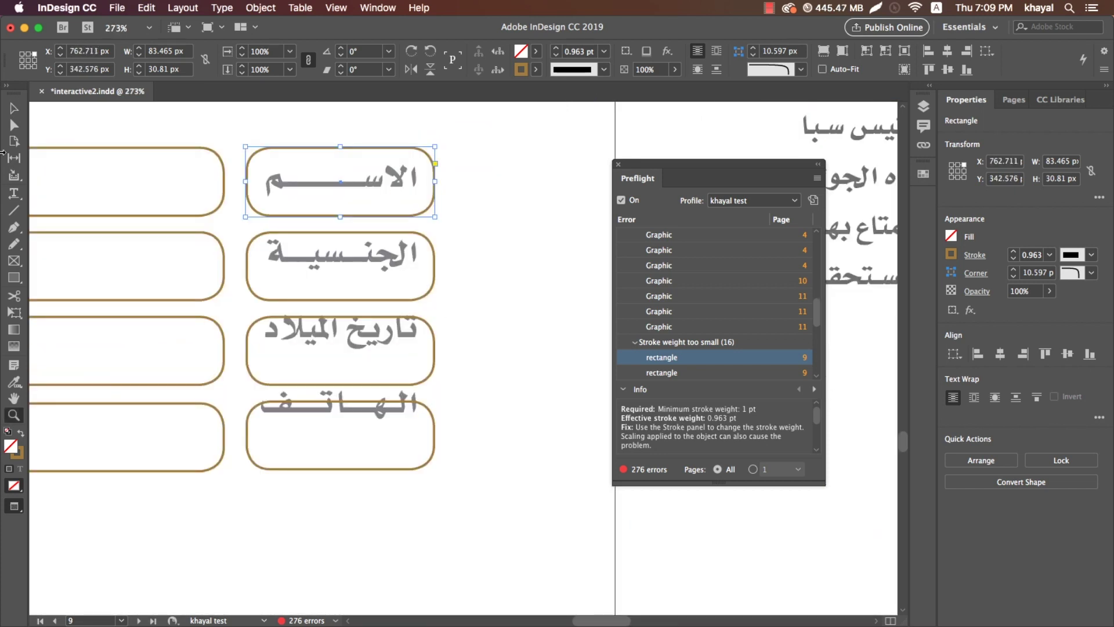
key("v")
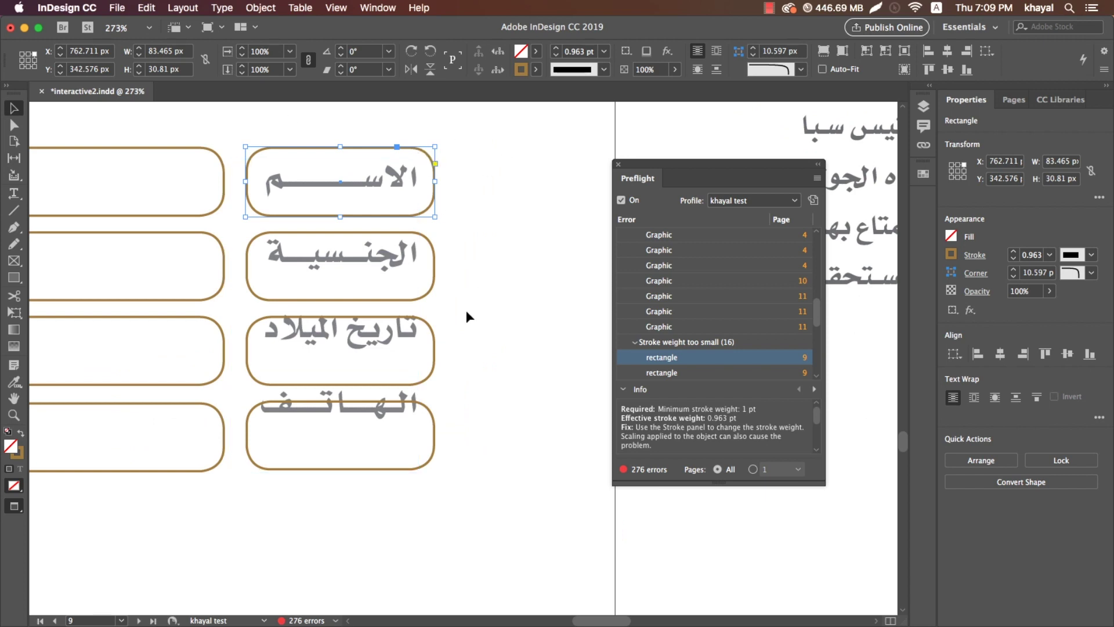
Step: Locate the gold title rectangle flagged as a Bleed/Trim hazard on page 6 and extend its outer edge slightly to about 361 px wide
left_click(636, 342)
left_click(636, 358)
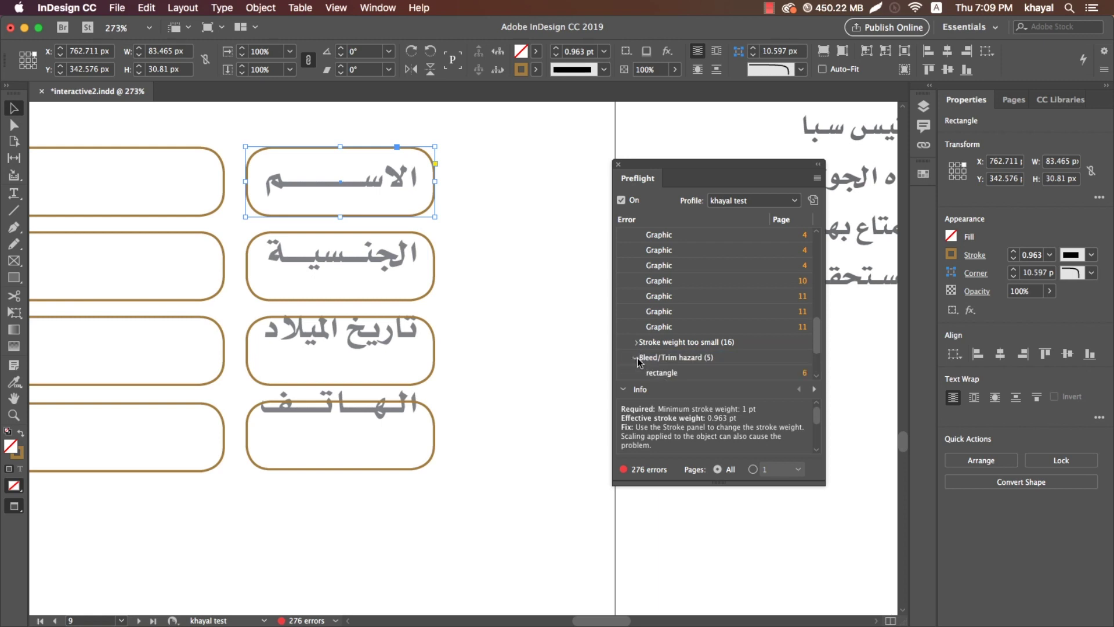
left_click(804, 375)
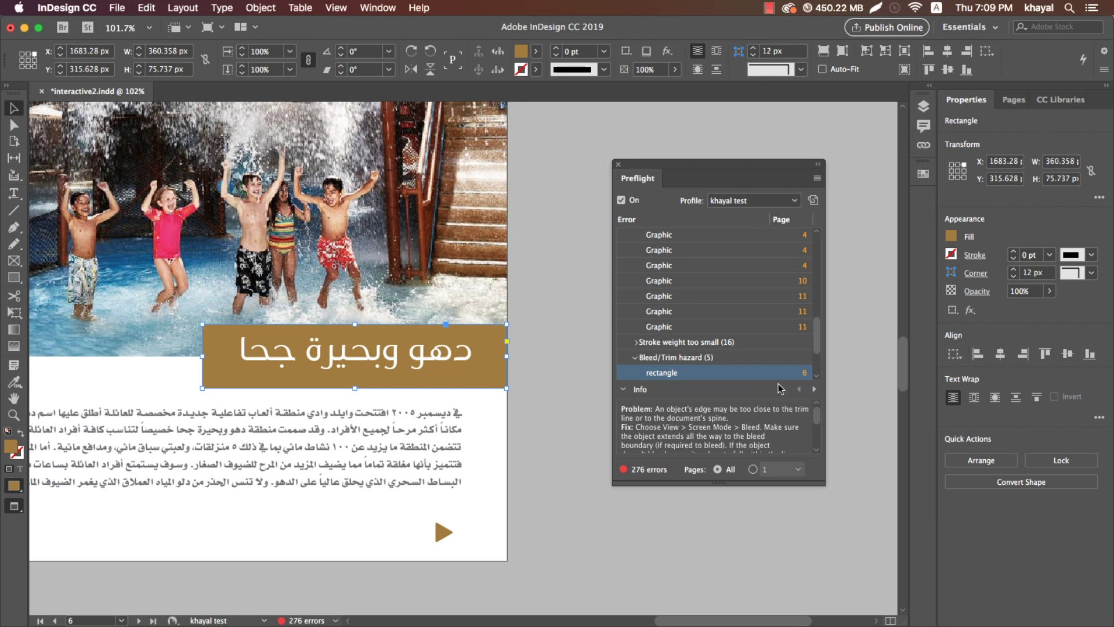
key("w")
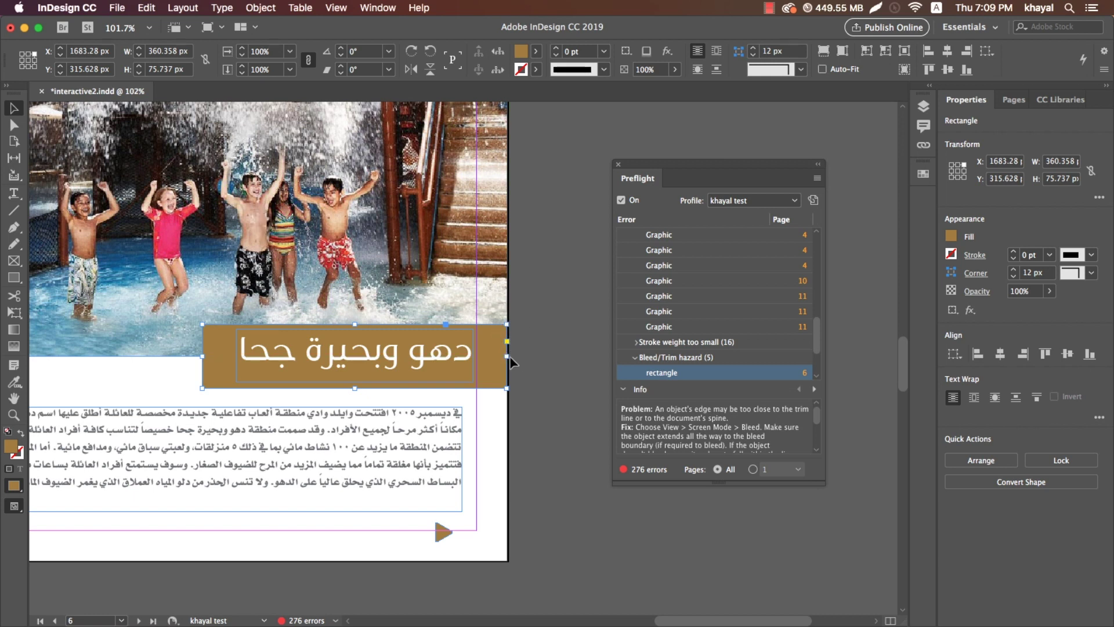
left_click_drag(508, 355, 508, 356)
left_click_drag(820, 348, 820, 369)
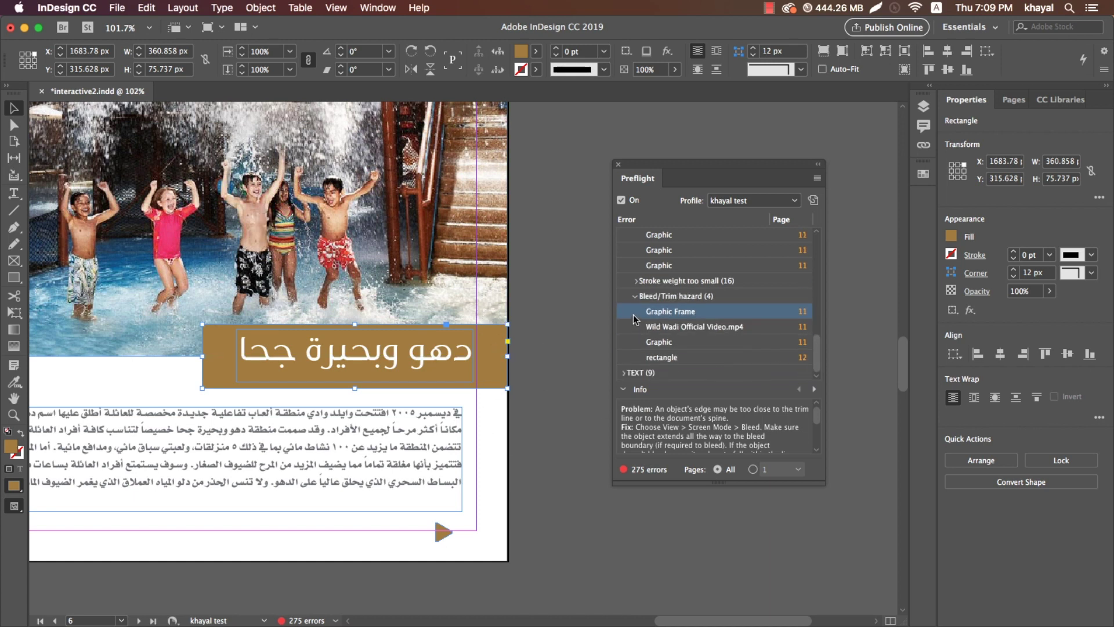
Step: Locate the heading on page 3 flagged in Preflight for the missing font GE Smooth Light Italic
left_click(624, 376)
left_click_drag(821, 339, 820, 355)
left_click(637, 358)
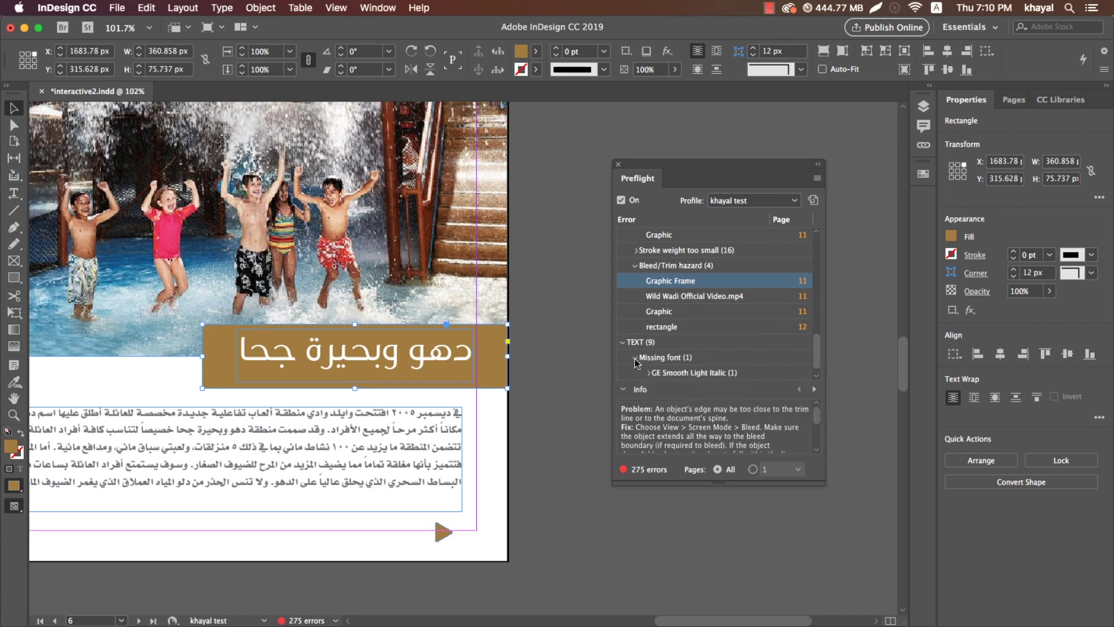
scroll(813, 362, "down", 1)
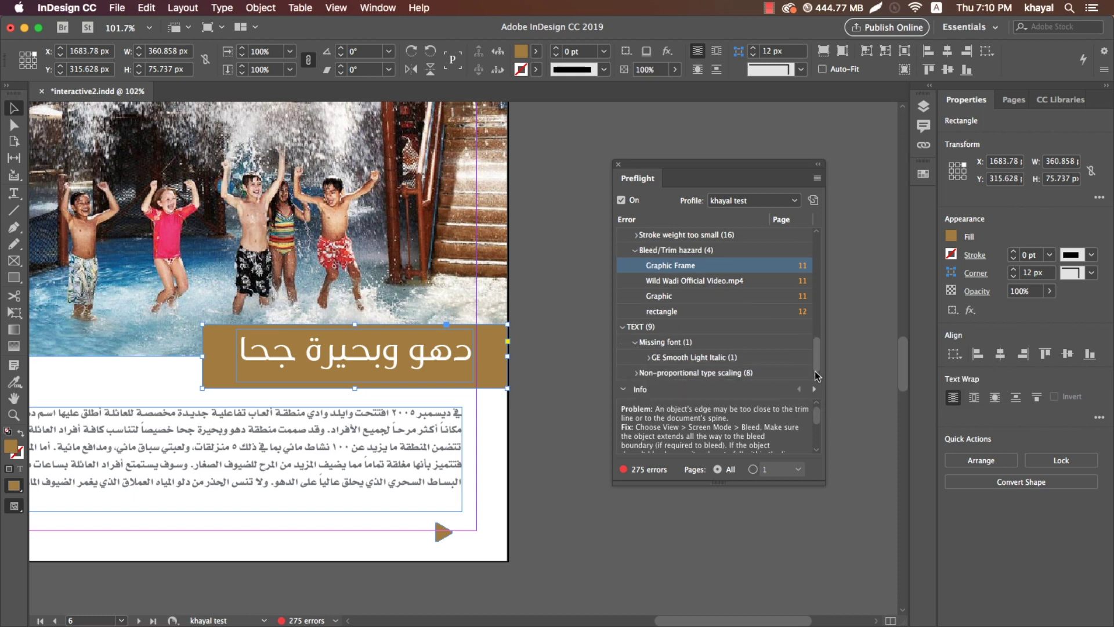
left_click(648, 358)
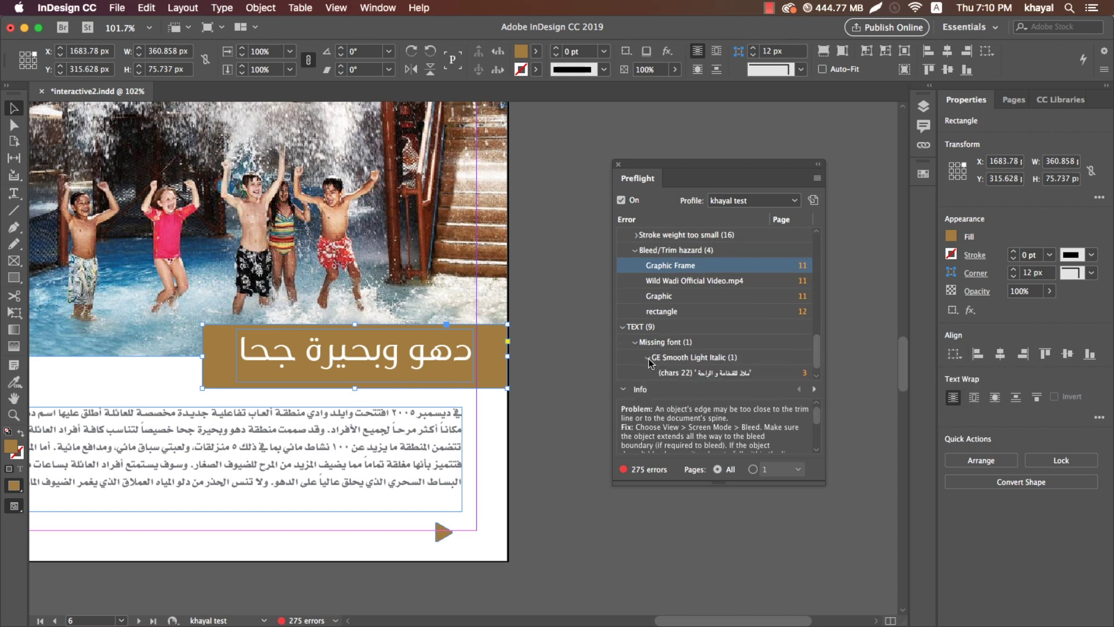
double_click(803, 375)
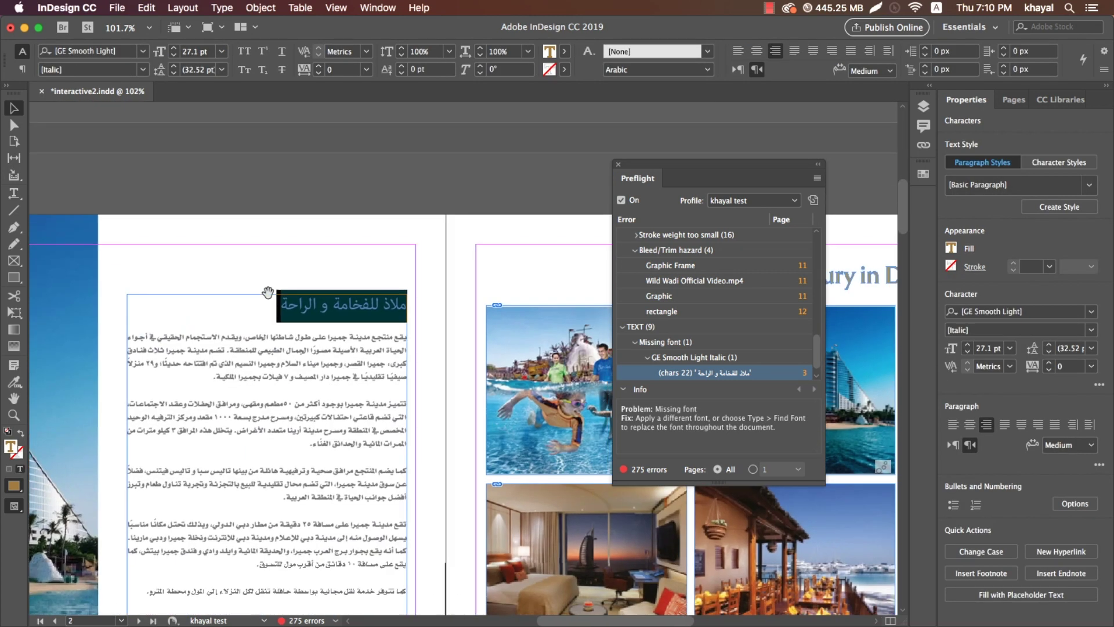
Step: Replace the page 3 heading's missing font with DIN Next LT Arabic Light
left_click(311, 275)
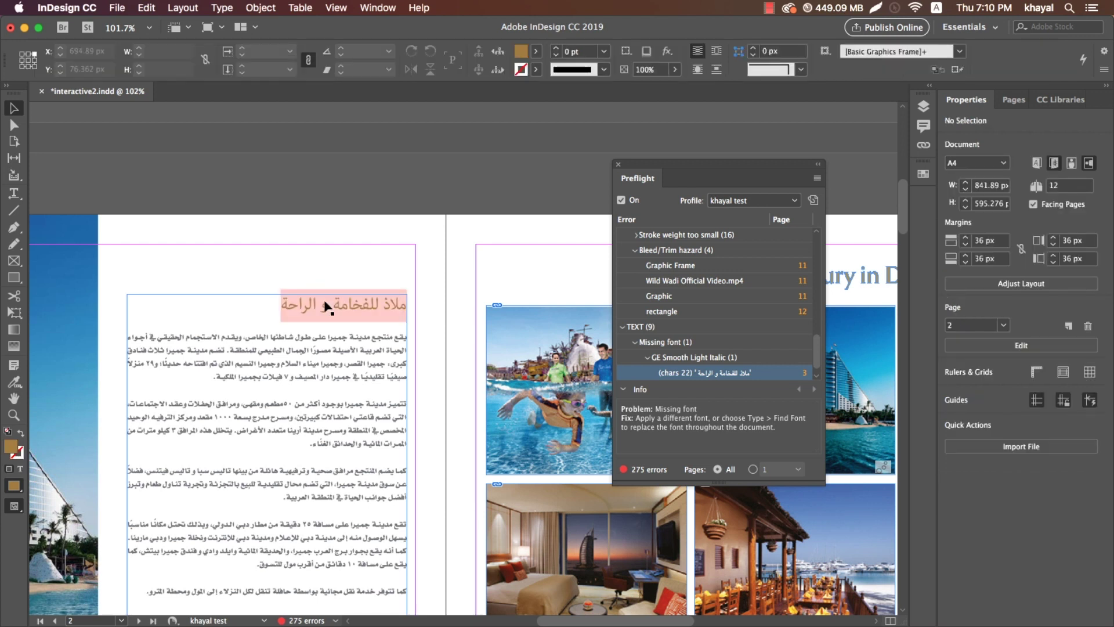
triple_click(325, 301)
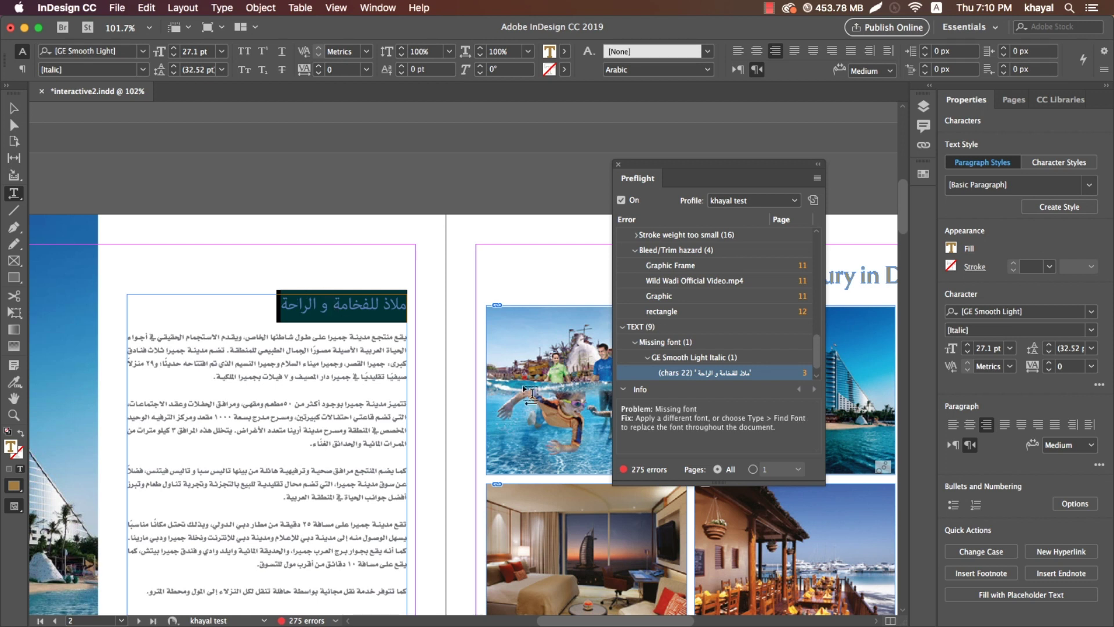
left_click(142, 53)
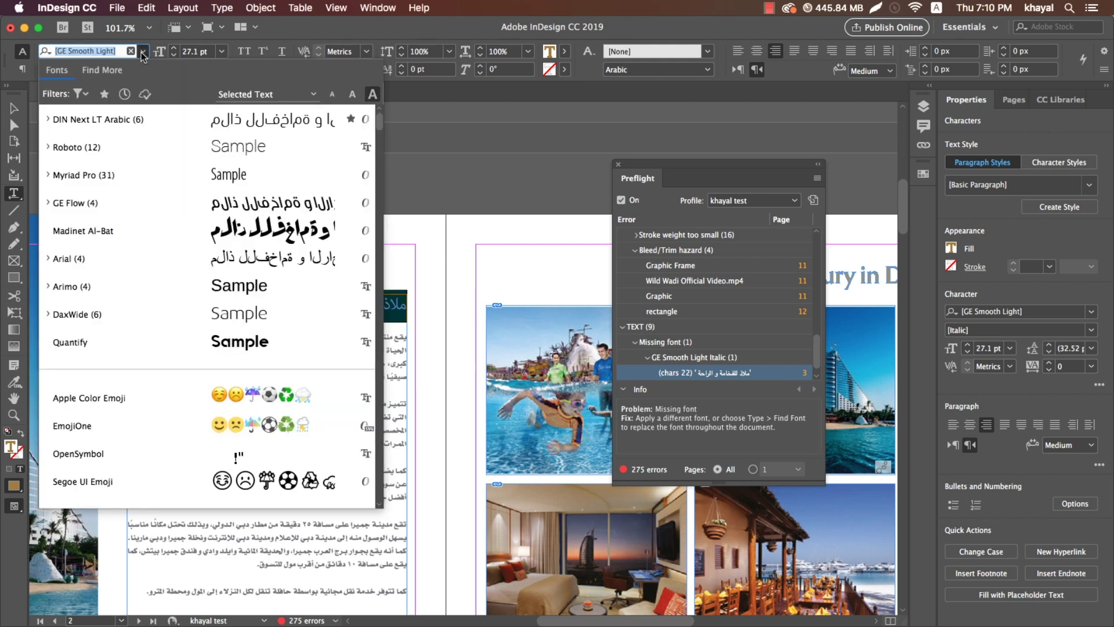
key("Return")
left_click(397, 307)
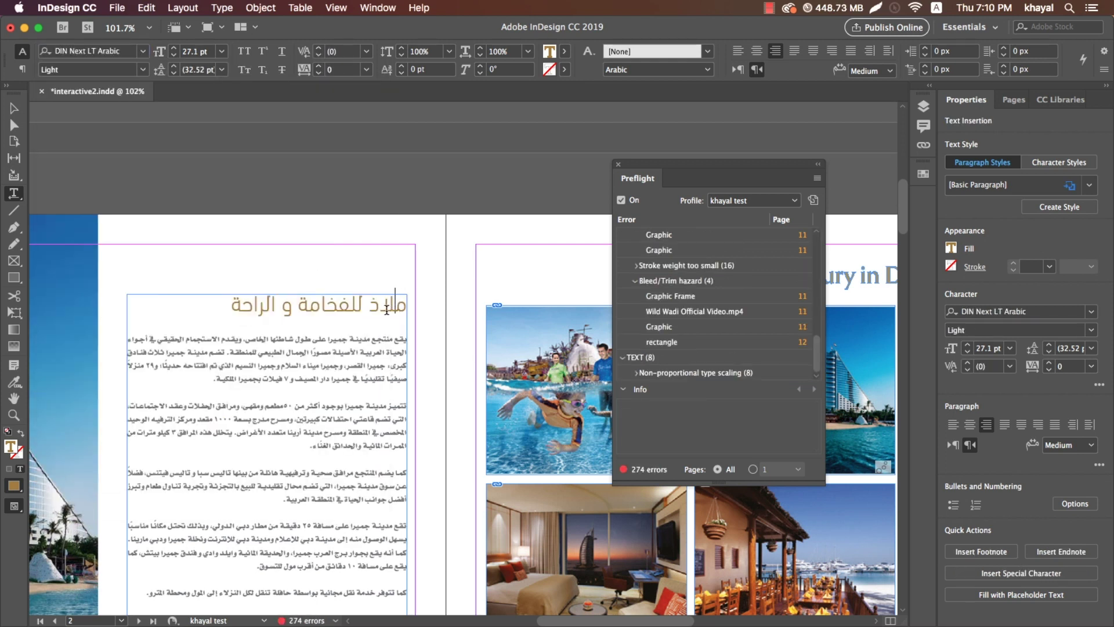
Step: Locate the first text flagged for non-proportional type scaling on page 5 and widen its frame with Free Transform to about 270 px
left_click(637, 376)
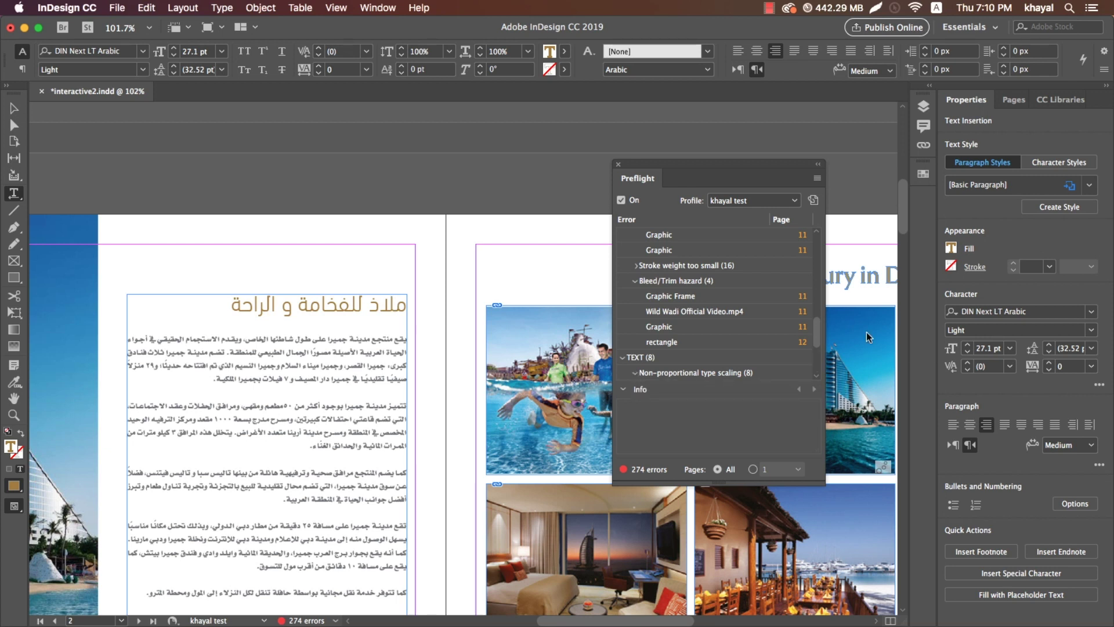
scroll(819, 353, "down", 5)
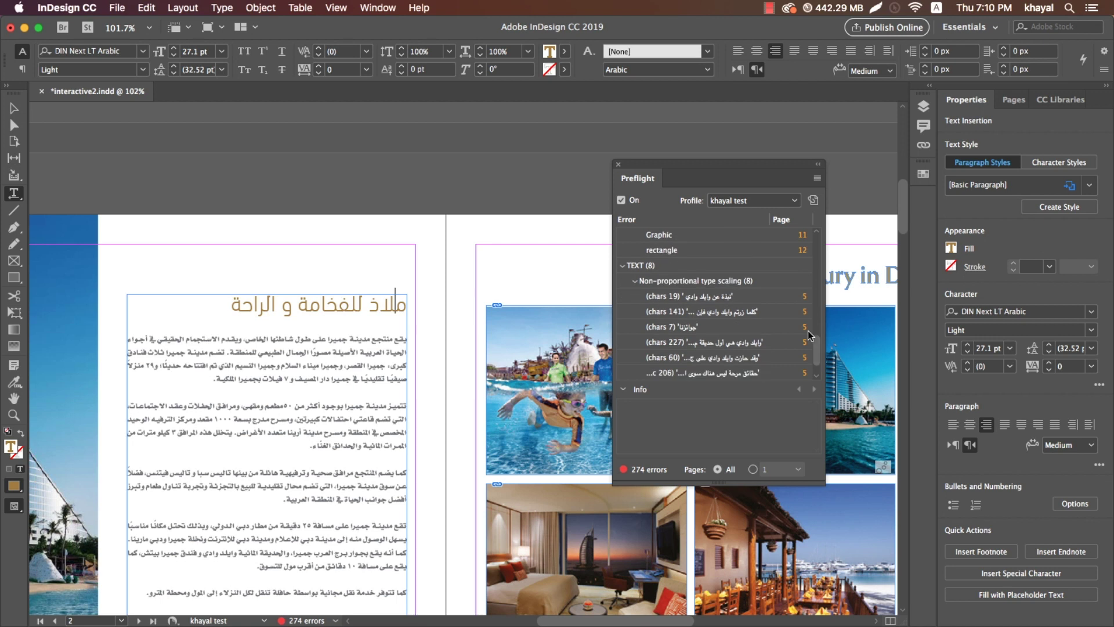
left_click(805, 297)
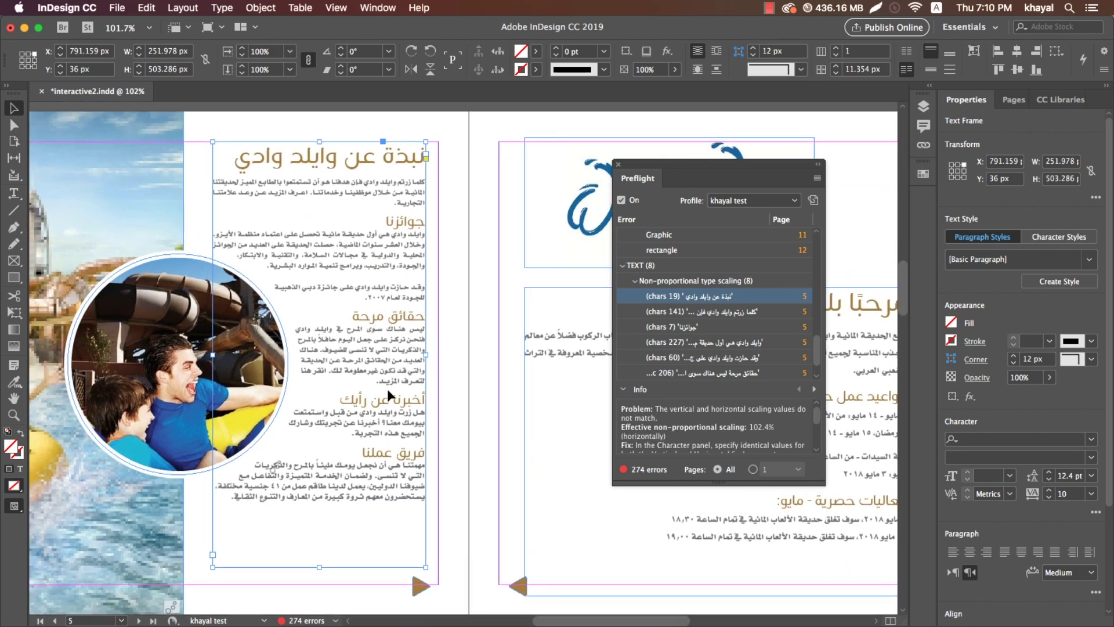
left_click(14, 314)
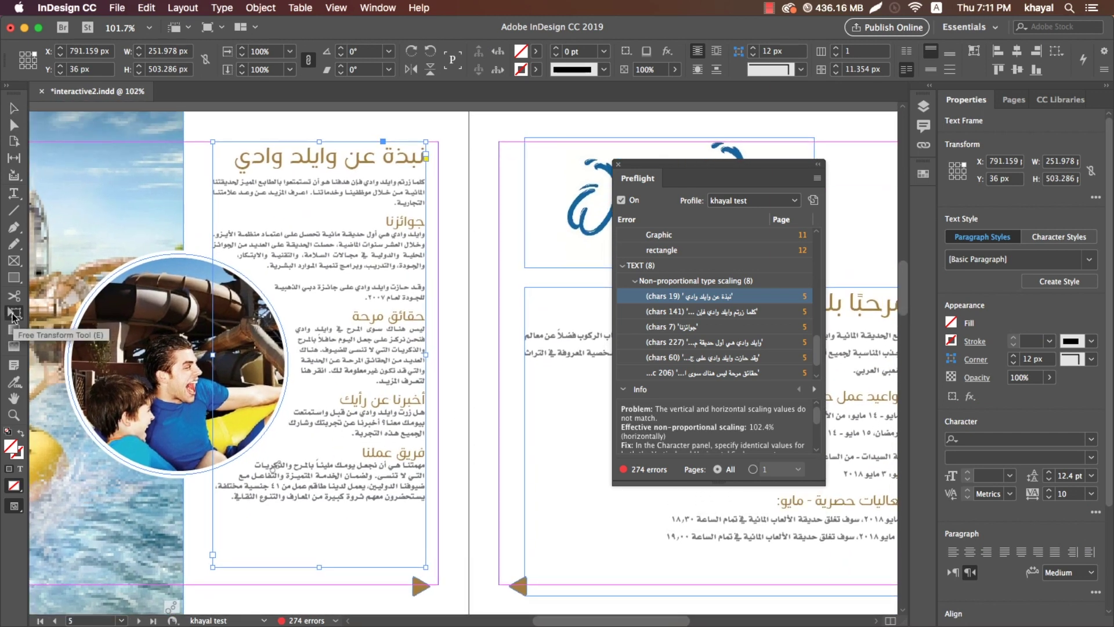
mouse_move(213, 355)
left_mouse_down()
mouse_move(193, 352)
mouse_move(206, 352)
left_mouse_up()
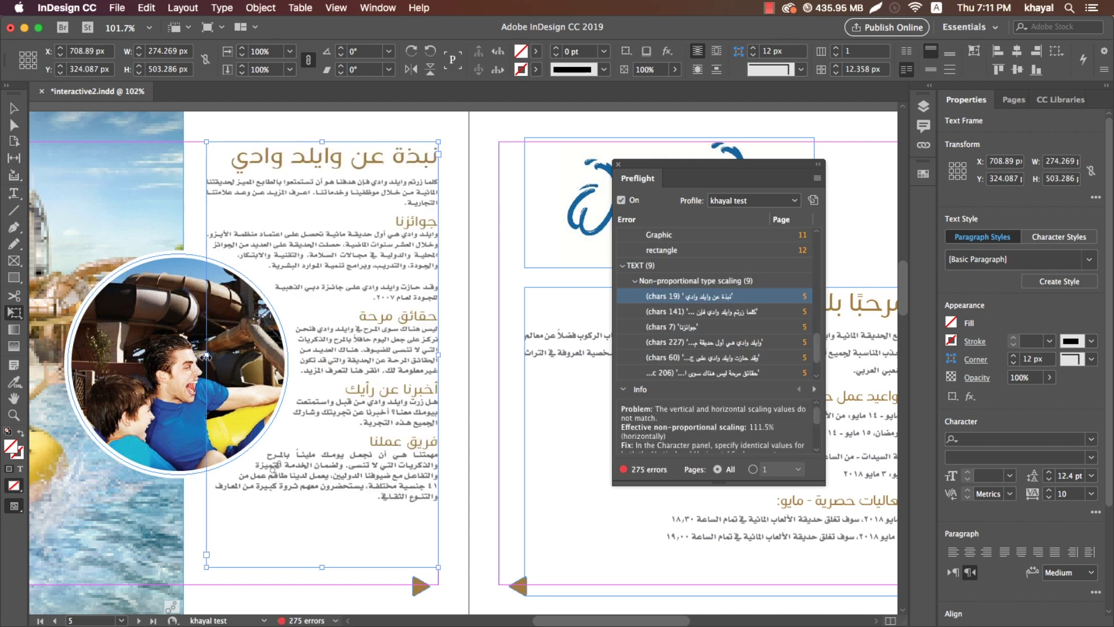
left_click_drag(206, 356, 209, 355)
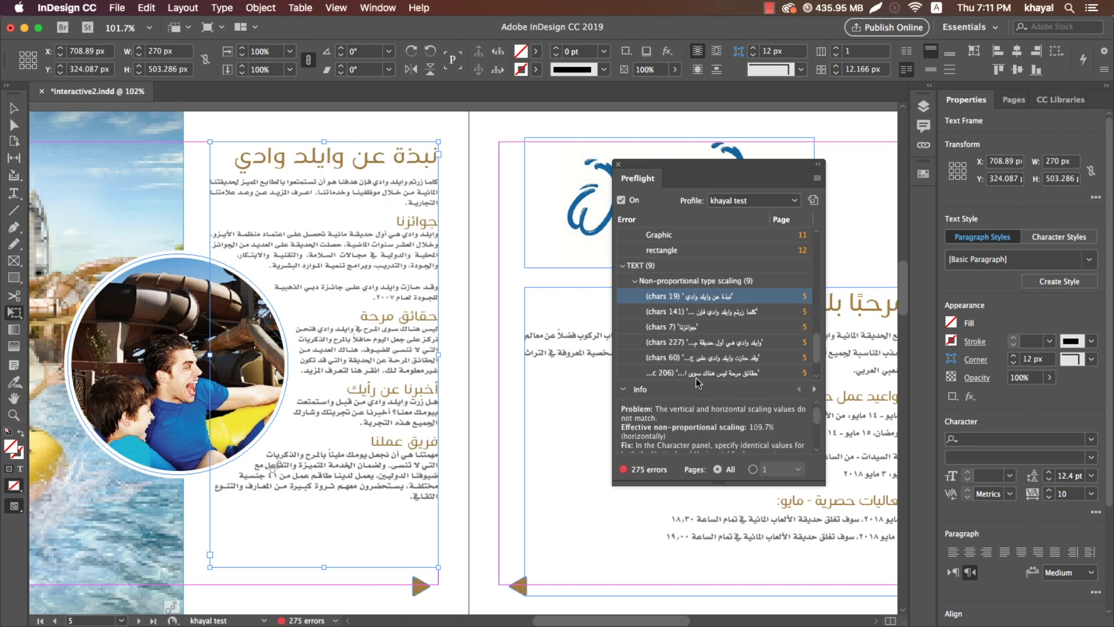
Step: Inspect the stretched page 5 text up close and collapse the type scaling and image error lists in Preflight
key("z")
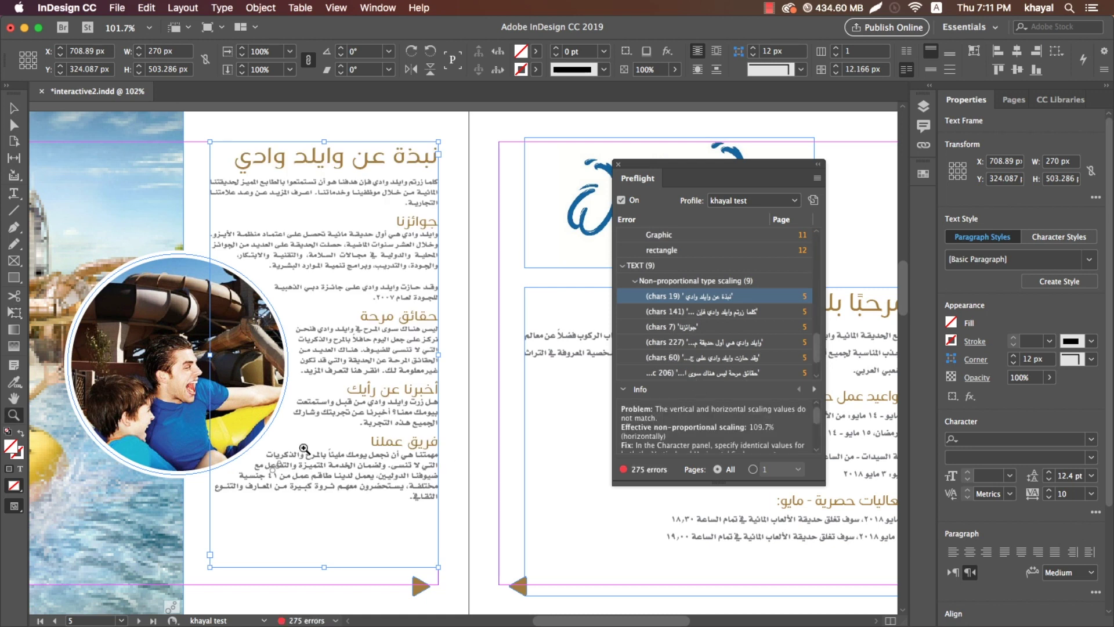
left_click_drag(229, 419, 460, 500)
scroll(438, 455, "right", 5)
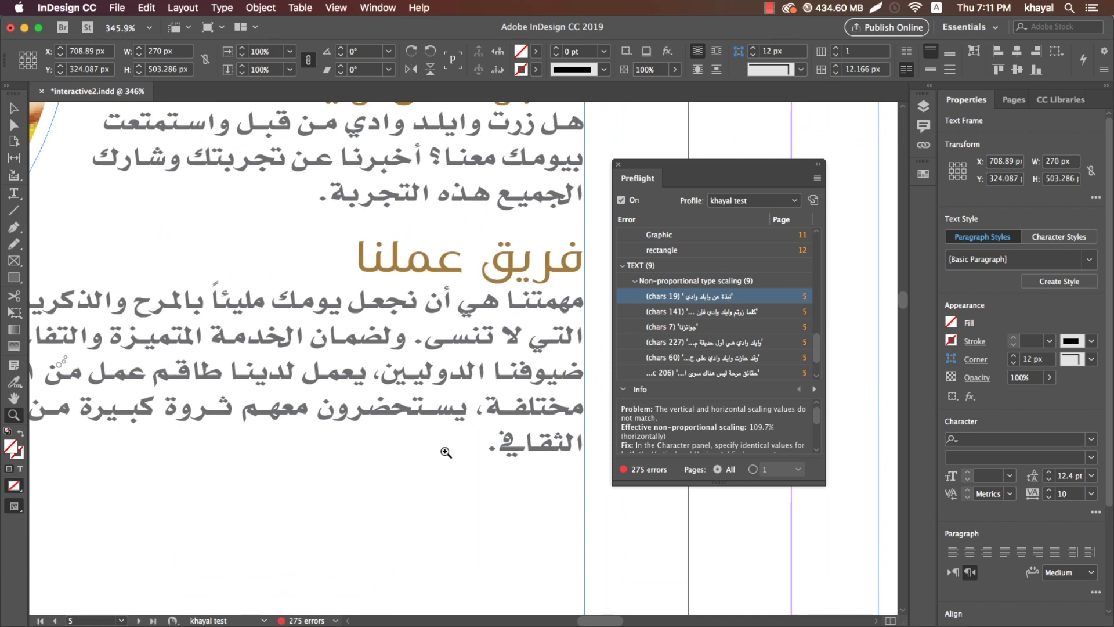
key("super+1")
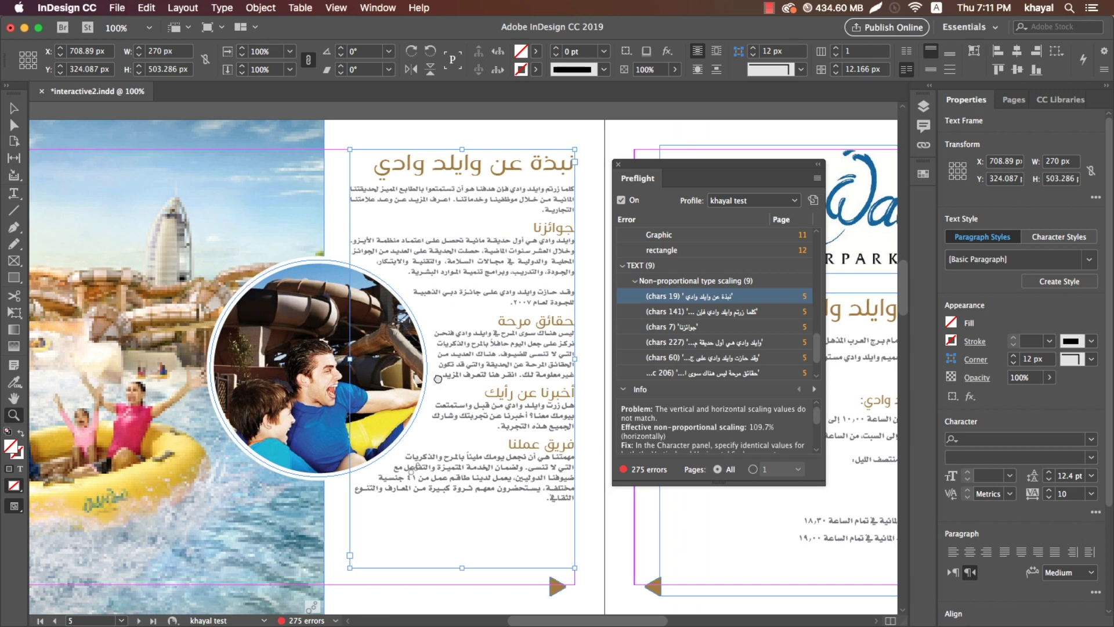
scroll(634, 239, "down", 3)
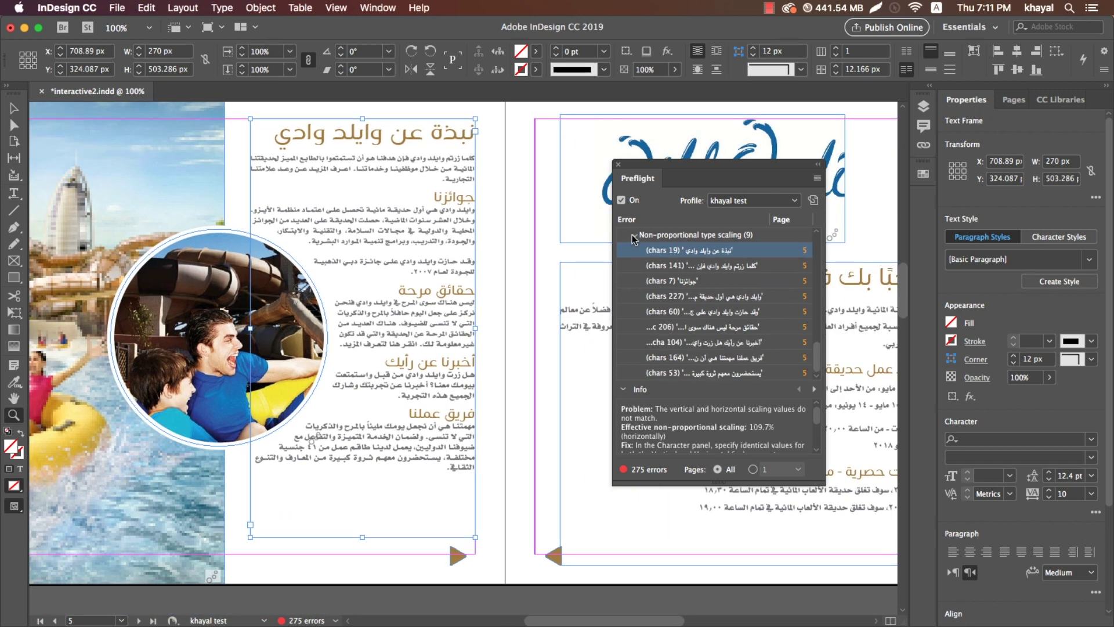
left_click(634, 235)
scroll(819, 364, "up", 5)
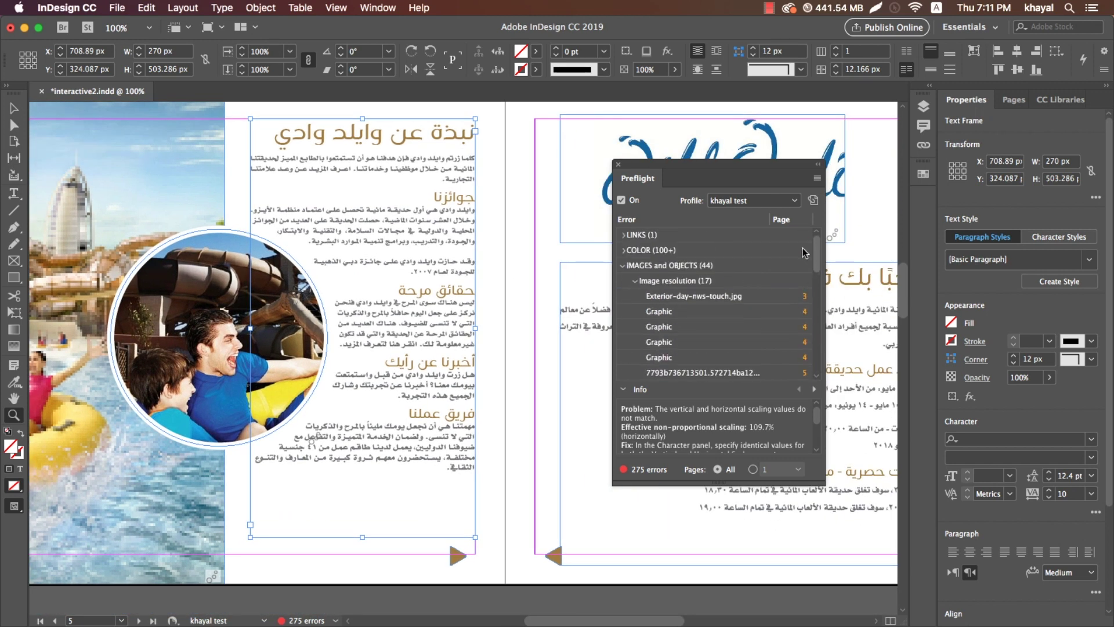
left_click(624, 265)
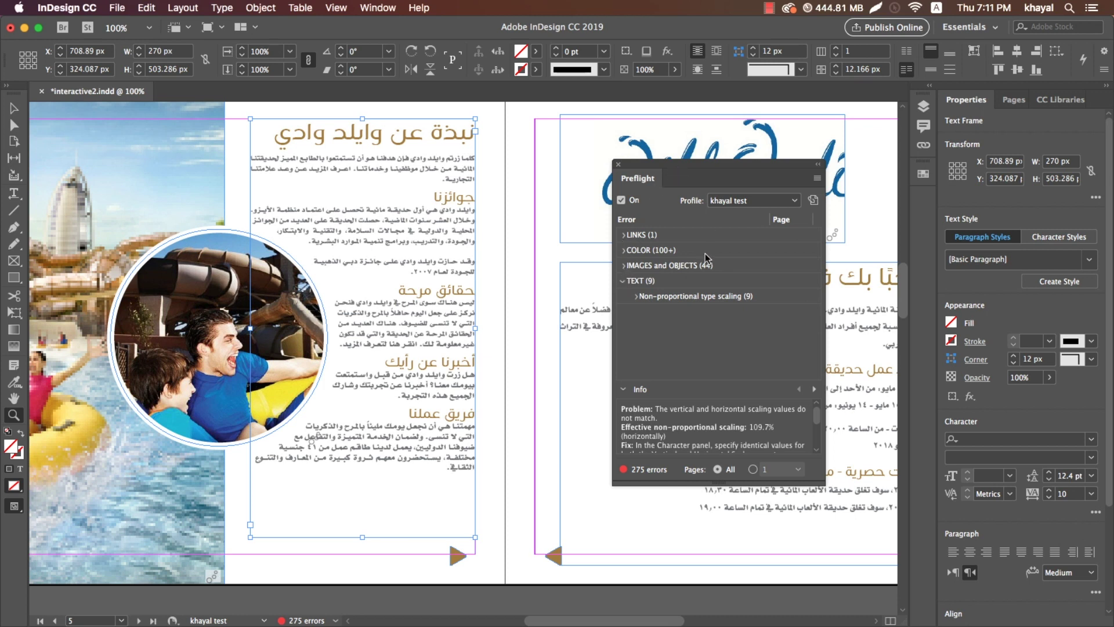
Step: Shorten the page 5 text frame from its lower edge to about 398 px high so its text oversets
left_click(14, 108)
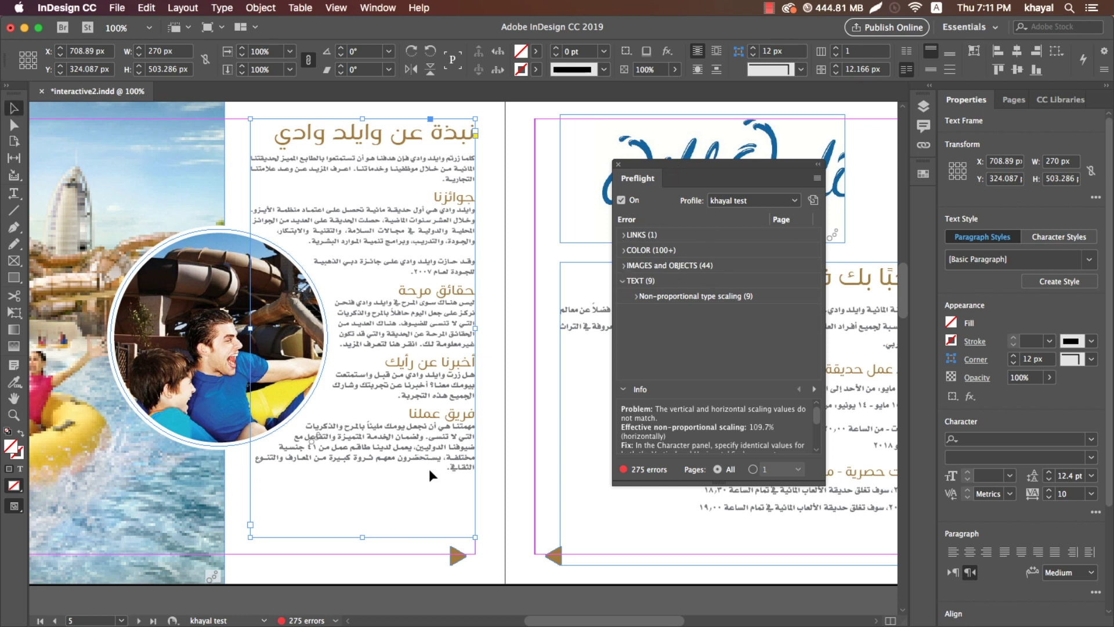
scroll(338, 524, "right", 2)
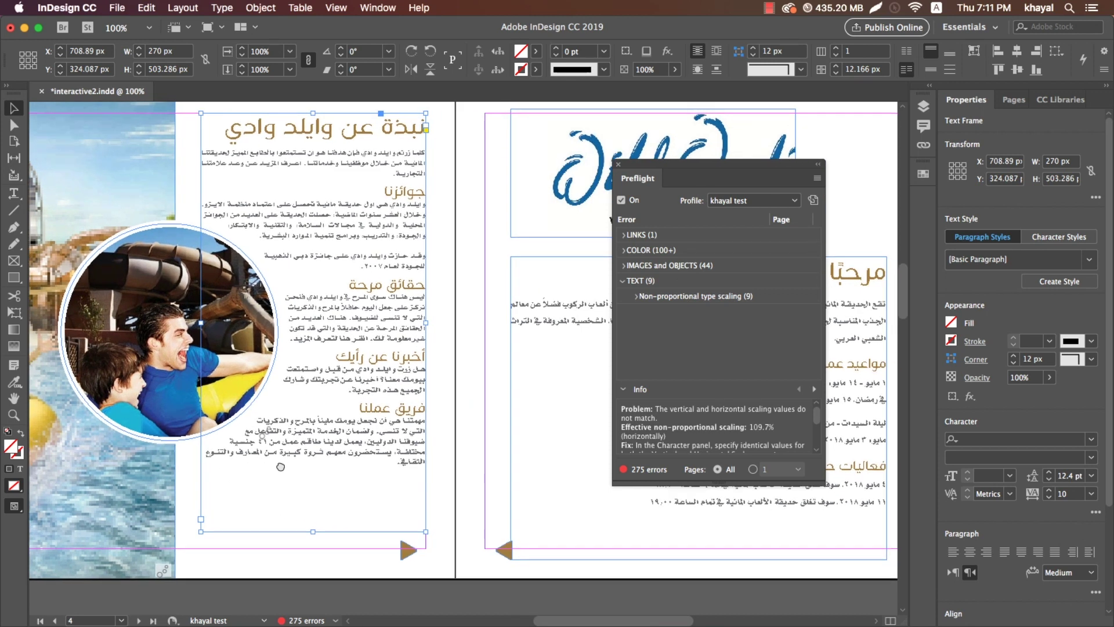
left_click_drag(313, 531, 312, 445)
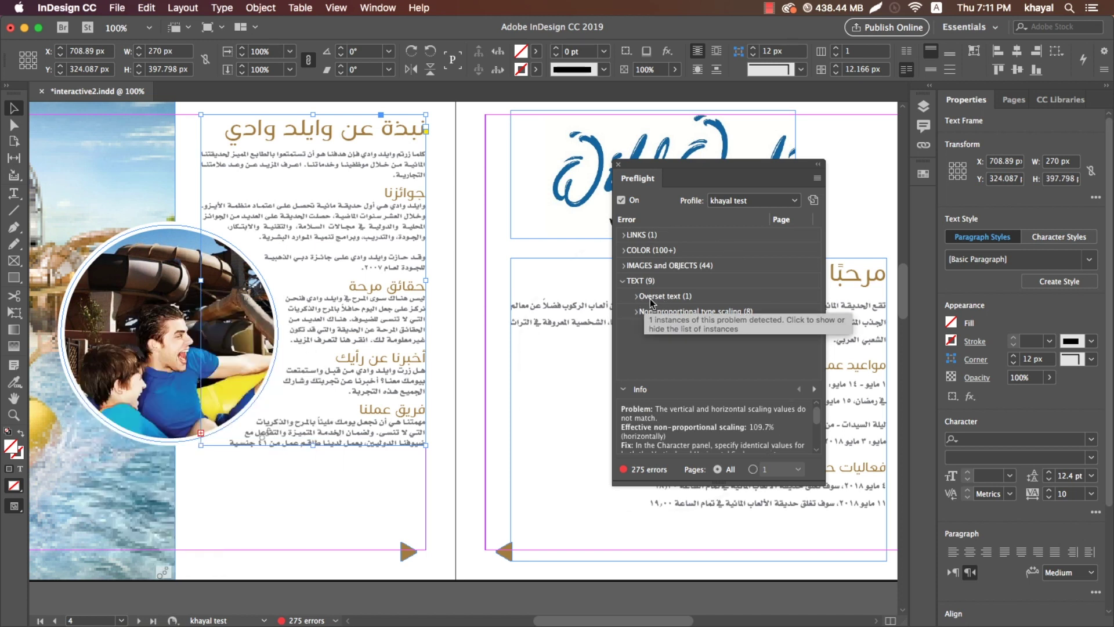
Step: Locate the text frame listed under Overset text on page 5 and read the suggested fix in its Preflight info
left_click(624, 388)
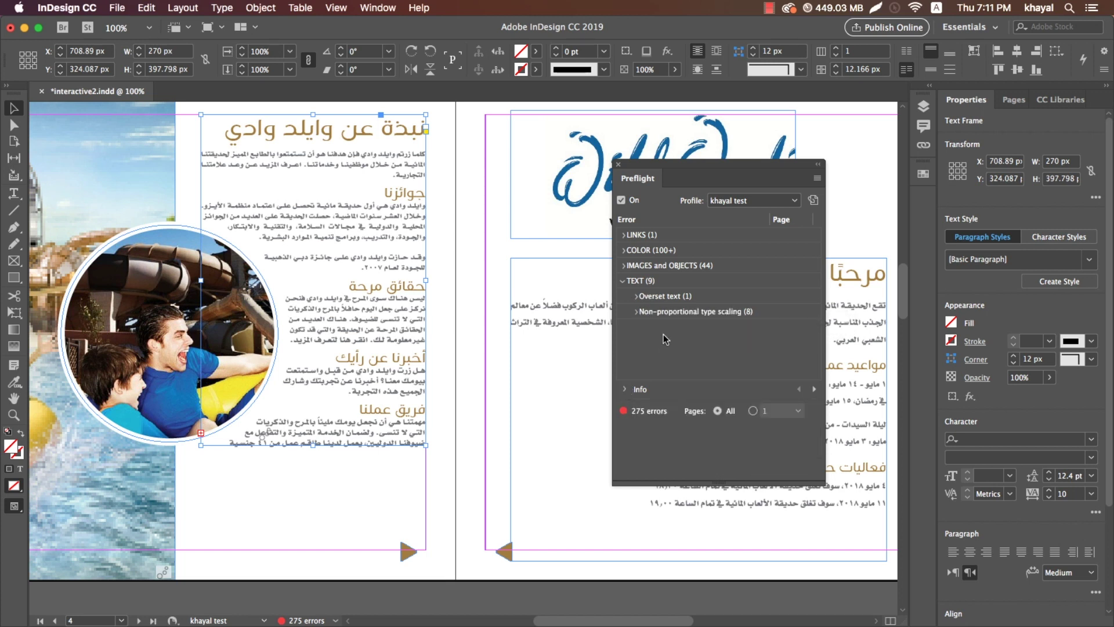
left_click(638, 297)
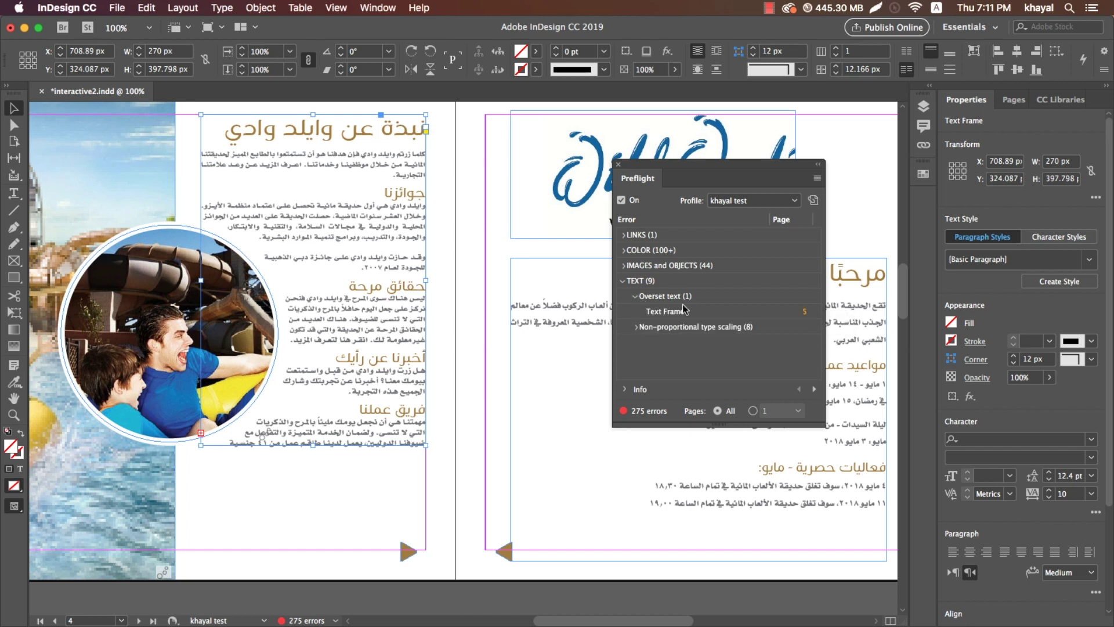
left_click(806, 312)
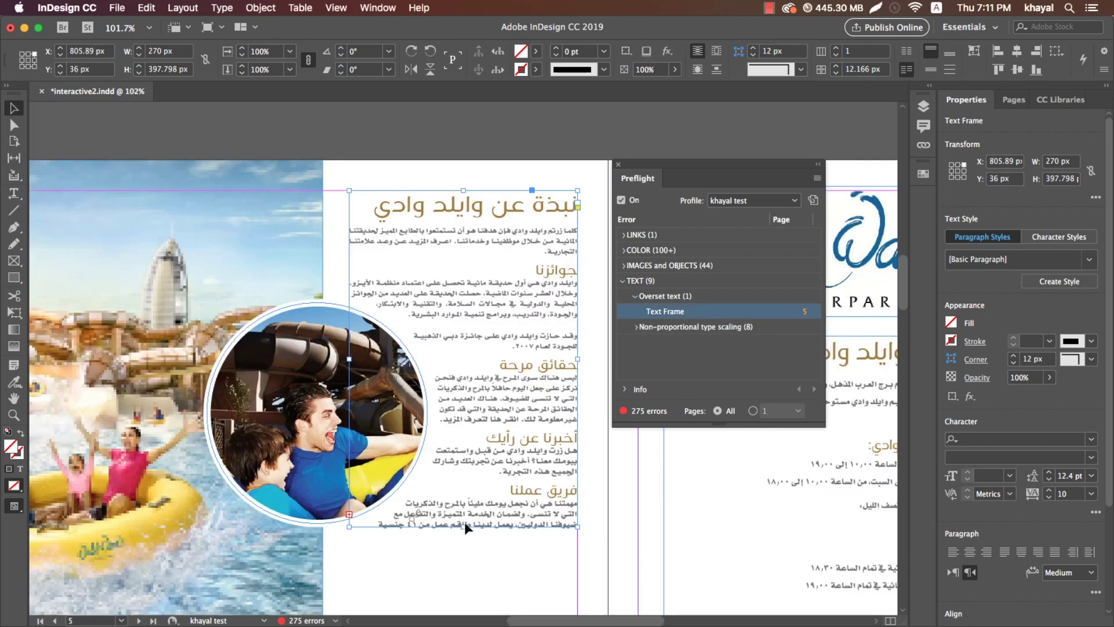
left_click(623, 389)
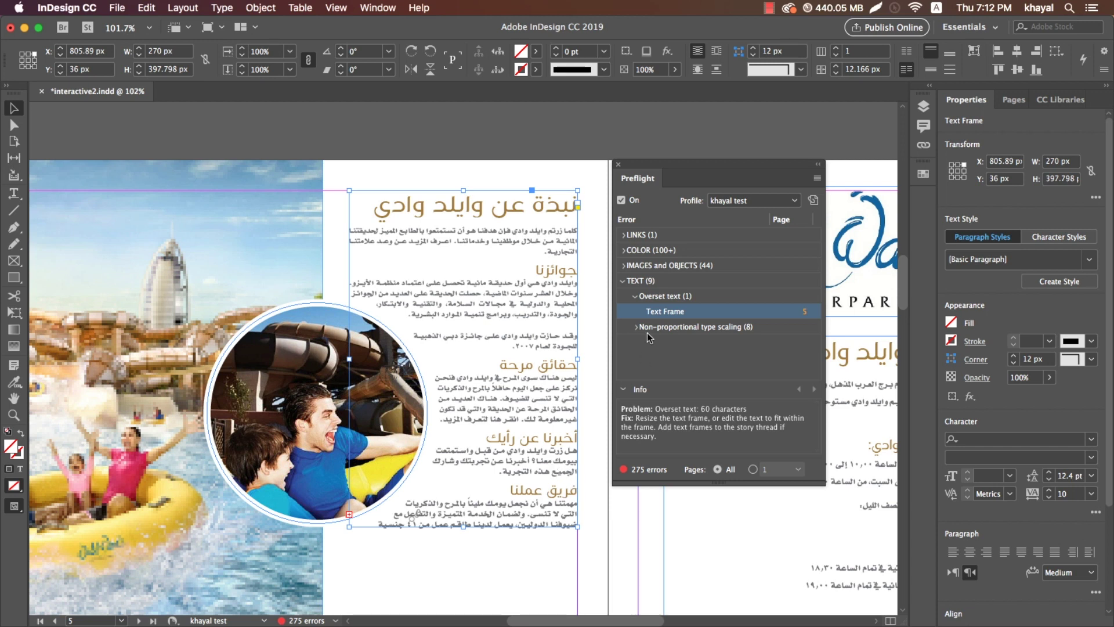
double_click(655, 314)
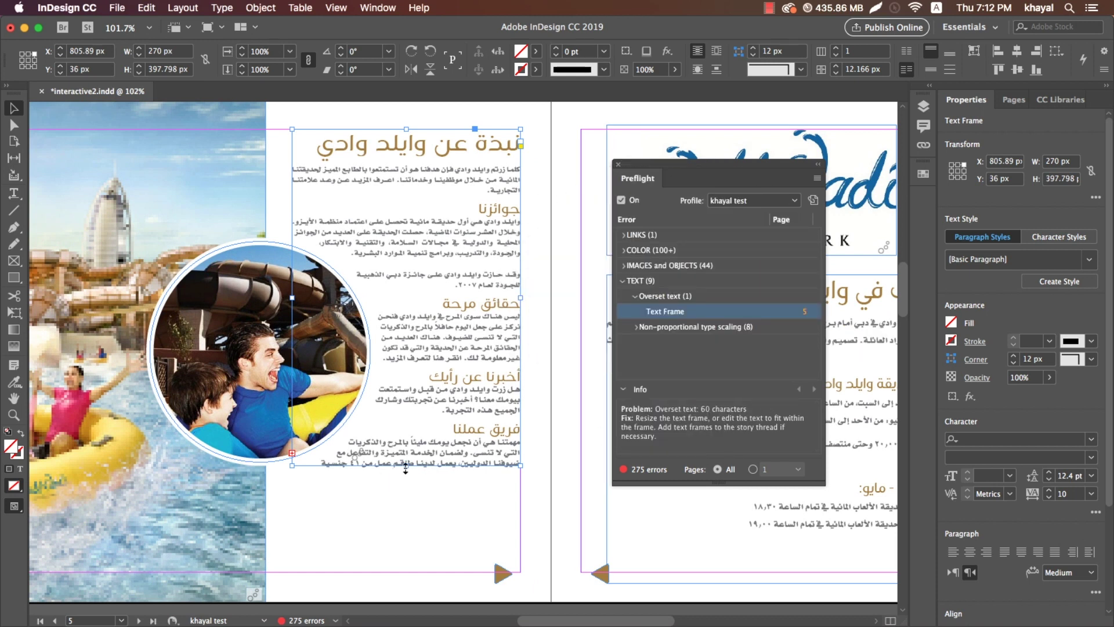
Step: Lengthen the overset page 5 text frame to about 435 px high so all its text fits
left_click_drag(406, 468, 406, 522)
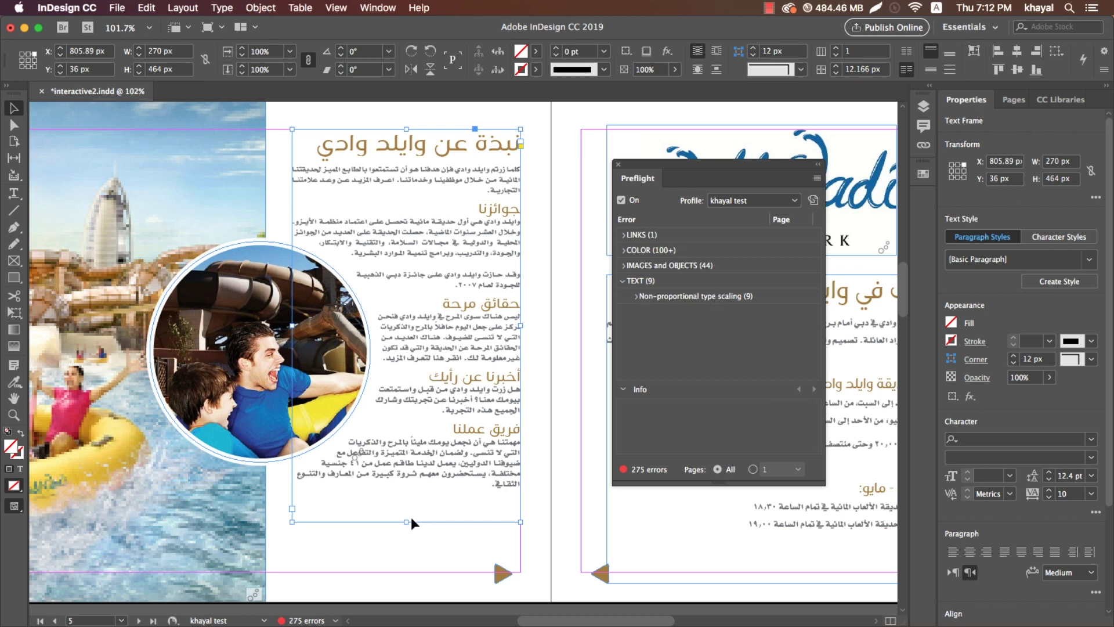
left_click_drag(411, 519, 408, 487)
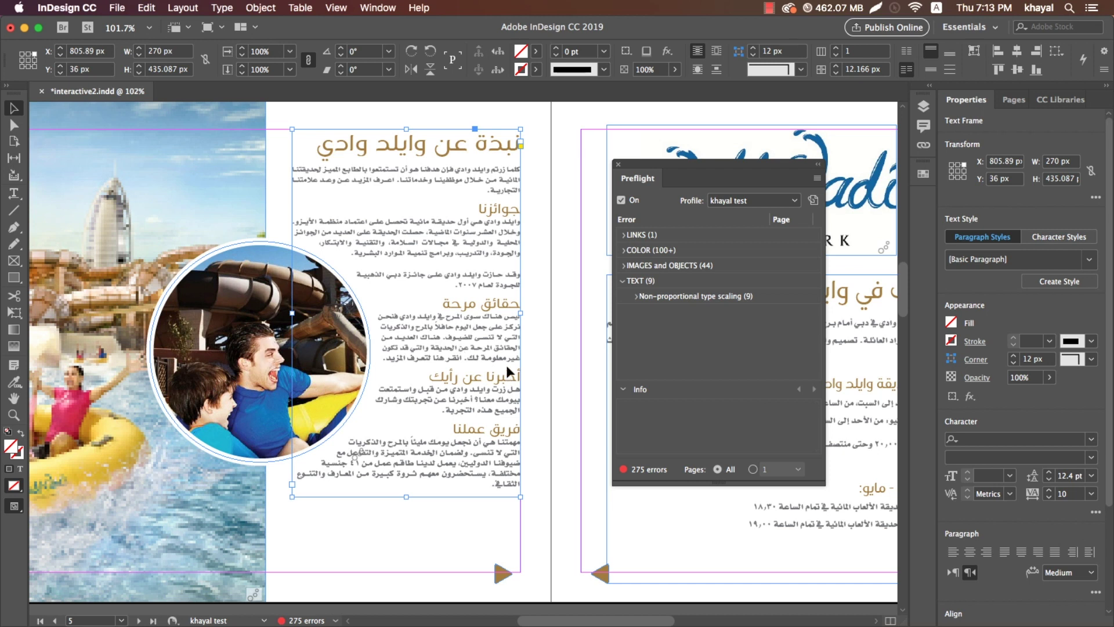
Step: Examine the font and scaling settings of the title text in the gold rectangle on page 6
scroll(513, 386, "down", 15)
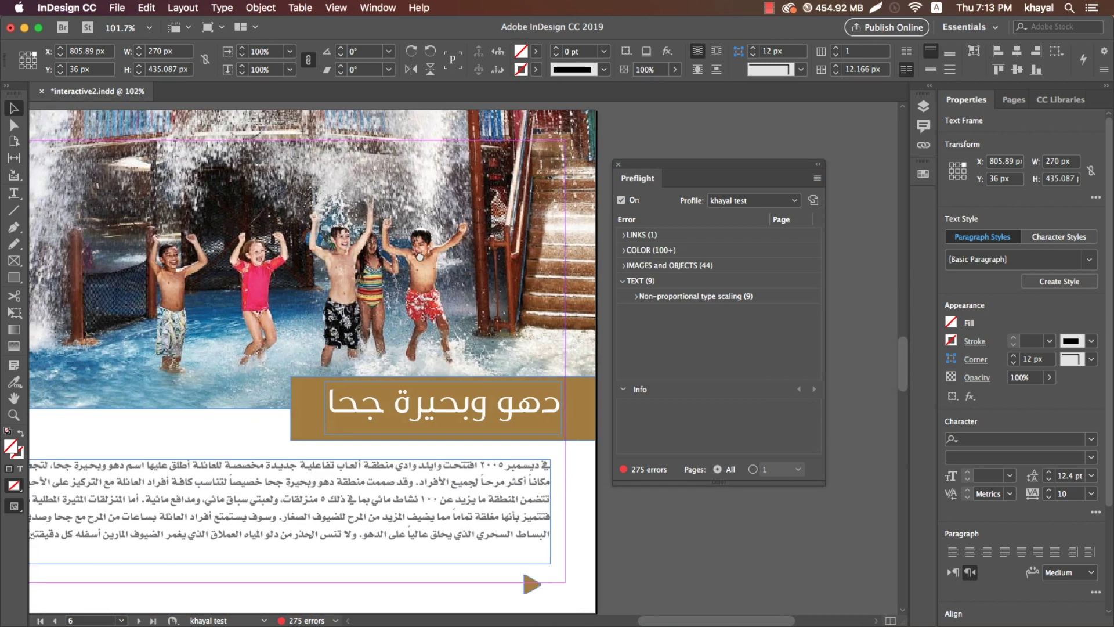
scroll(446, 385, "down", 3)
scroll(446, 385, "right", 3)
left_click(413, 366)
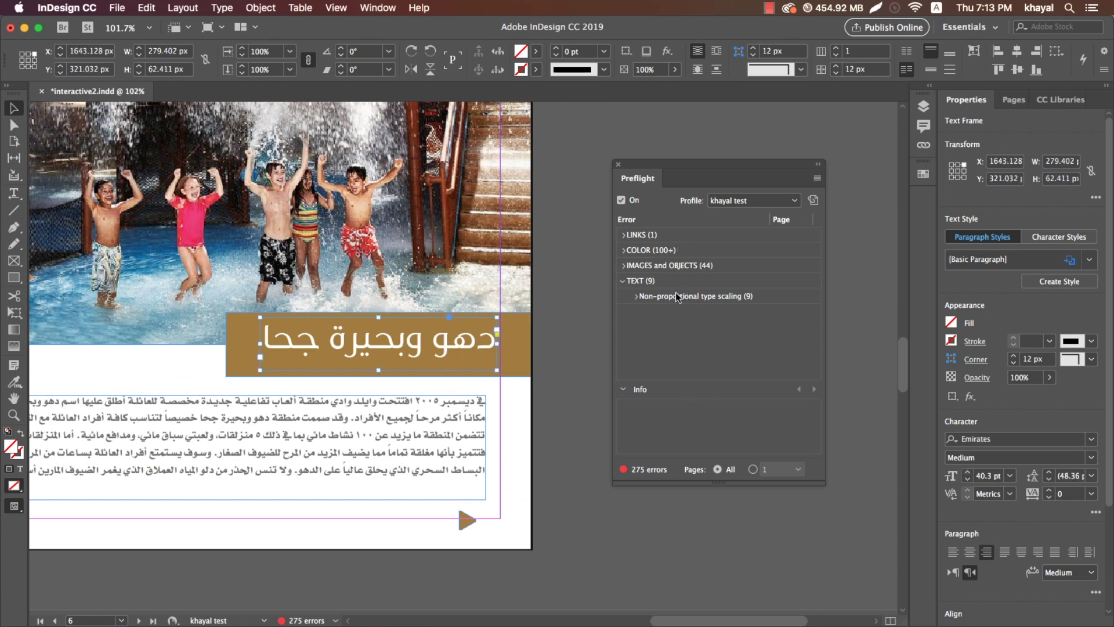
double_click(323, 344)
key("super+a")
left_click(13, 108)
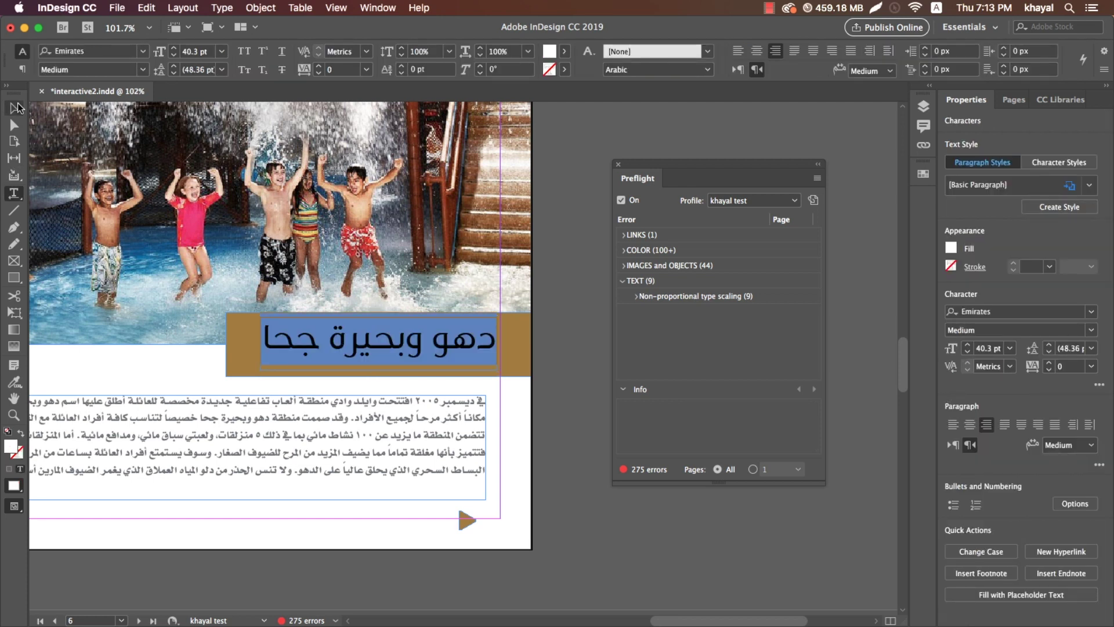
left_click(614, 513)
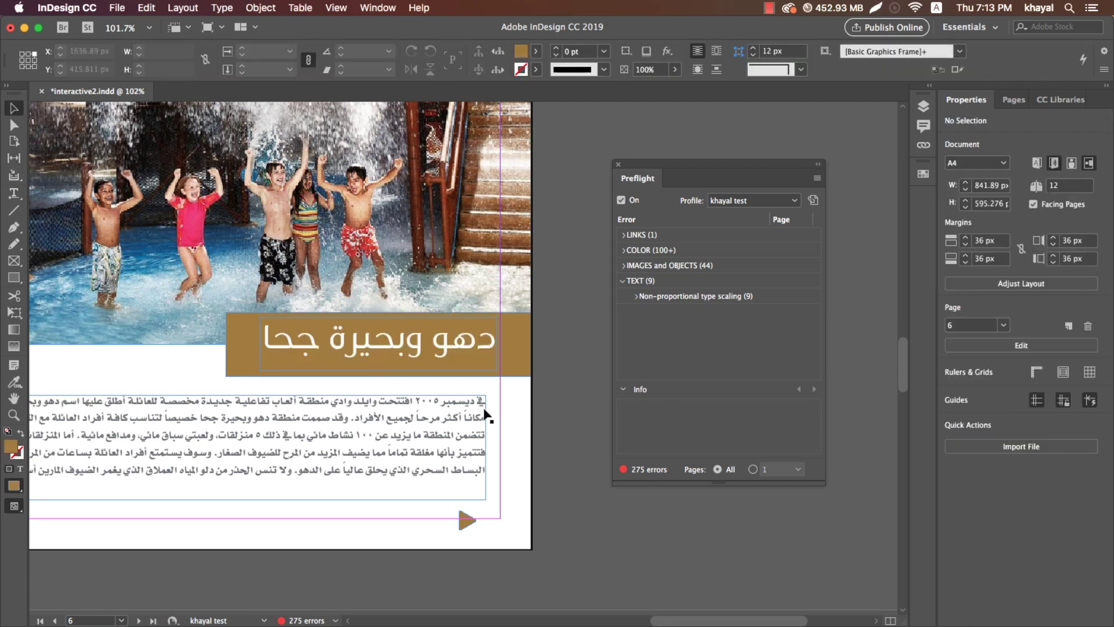
Step: Check the page 6 spread in Overprint Preview and return to the normal view
left_click(337, 9)
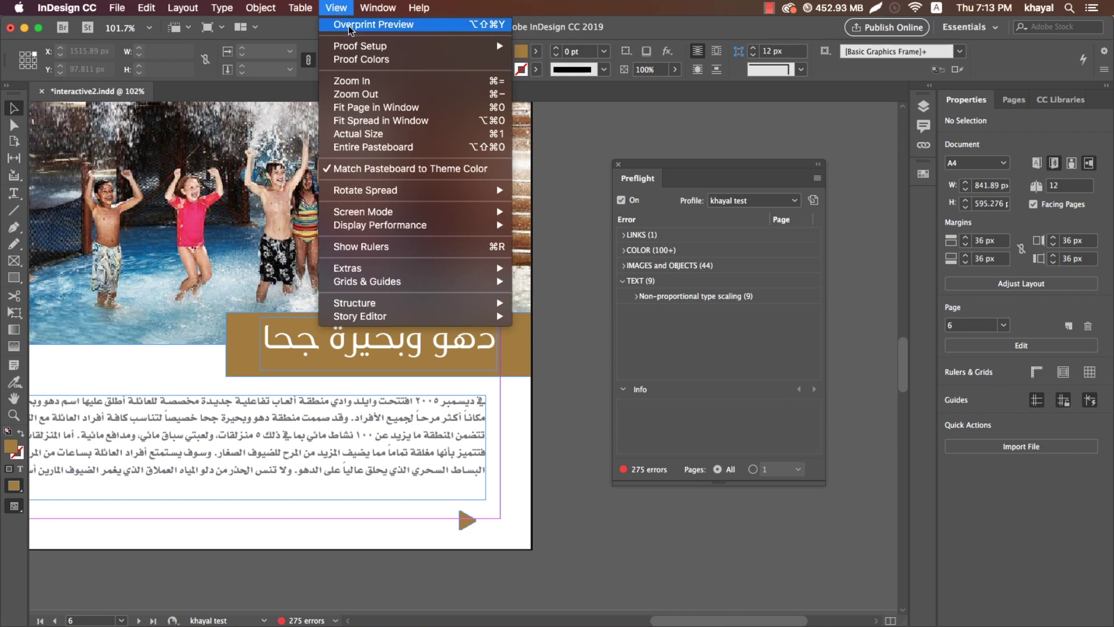
left_click(350, 26)
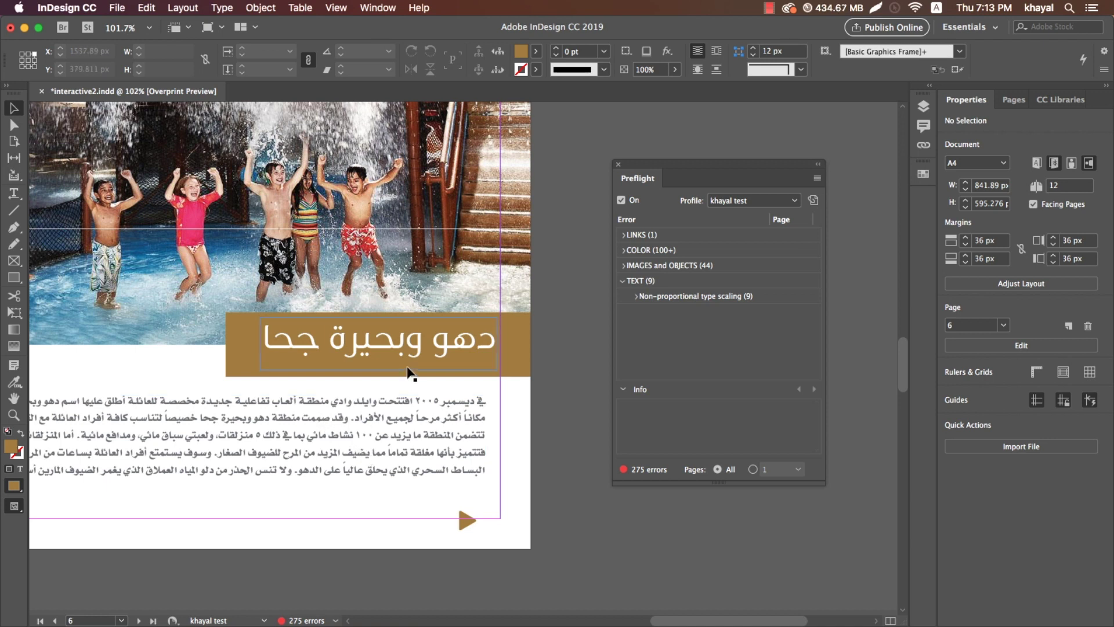
left_click(336, 8)
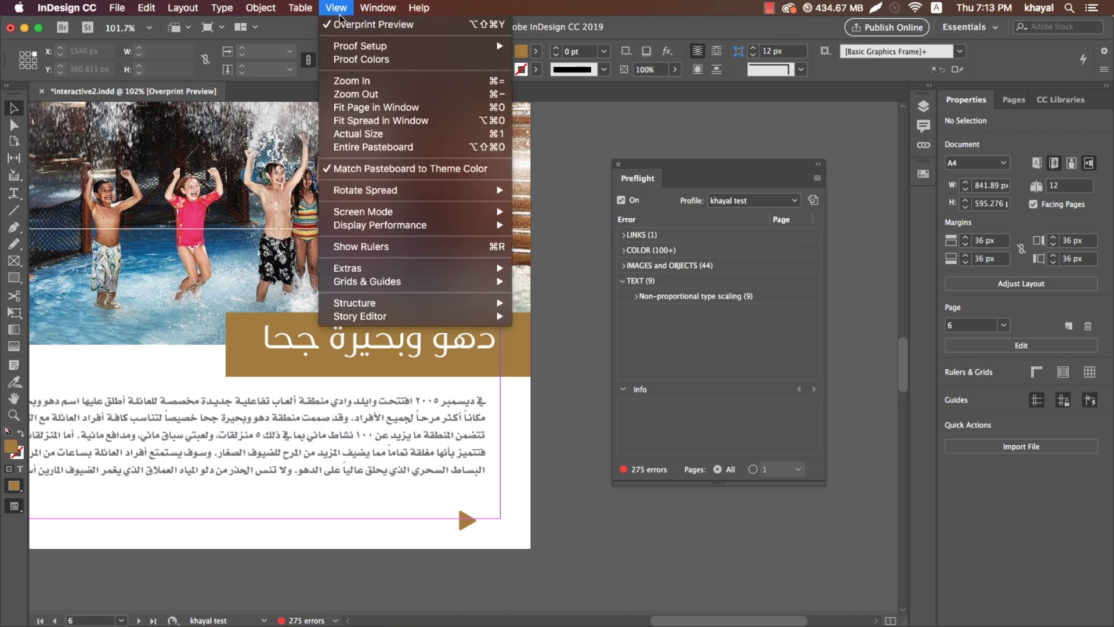
left_click(343, 23)
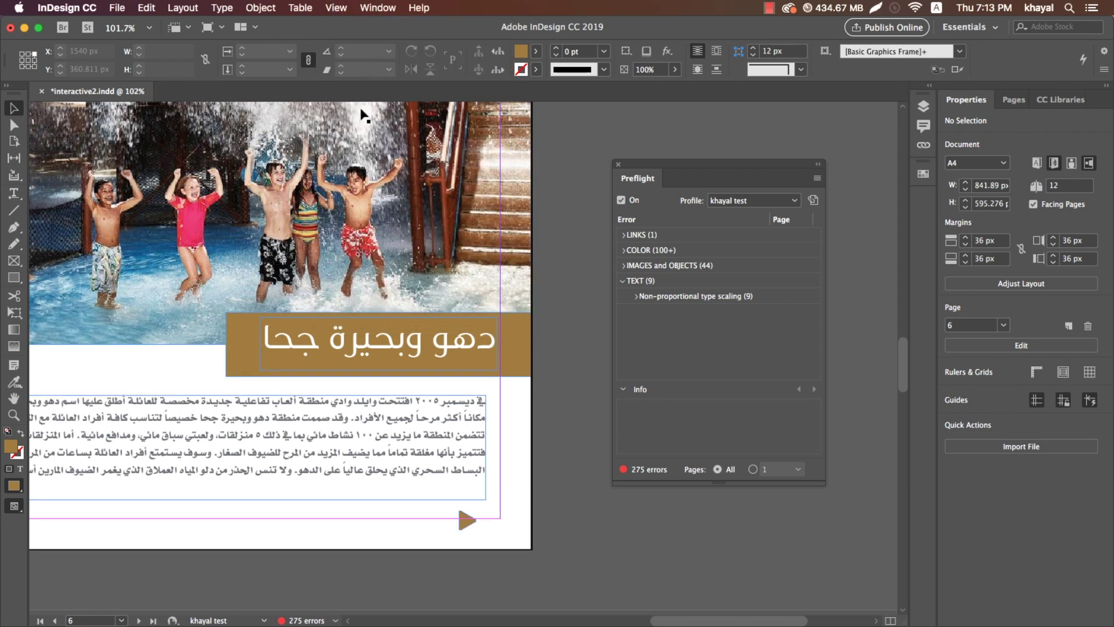
Step: Show the Attributes panel over the page 6 photo and inspect the overprint options for the title in the gold rectangle
double_click(436, 339)
triple_click(436, 340)
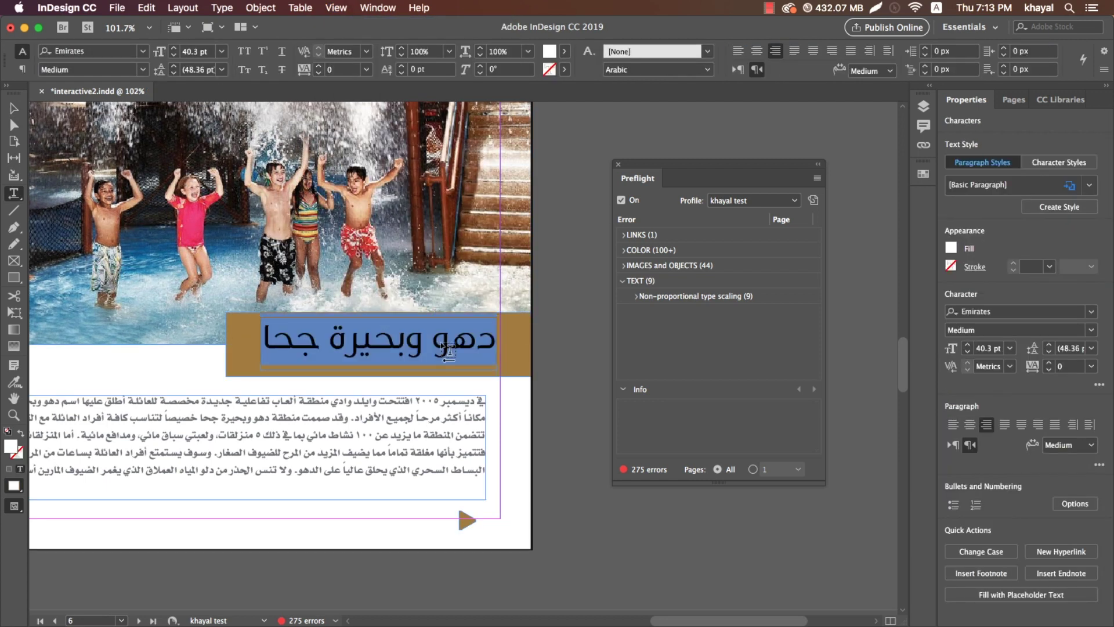
left_click(364, 8)
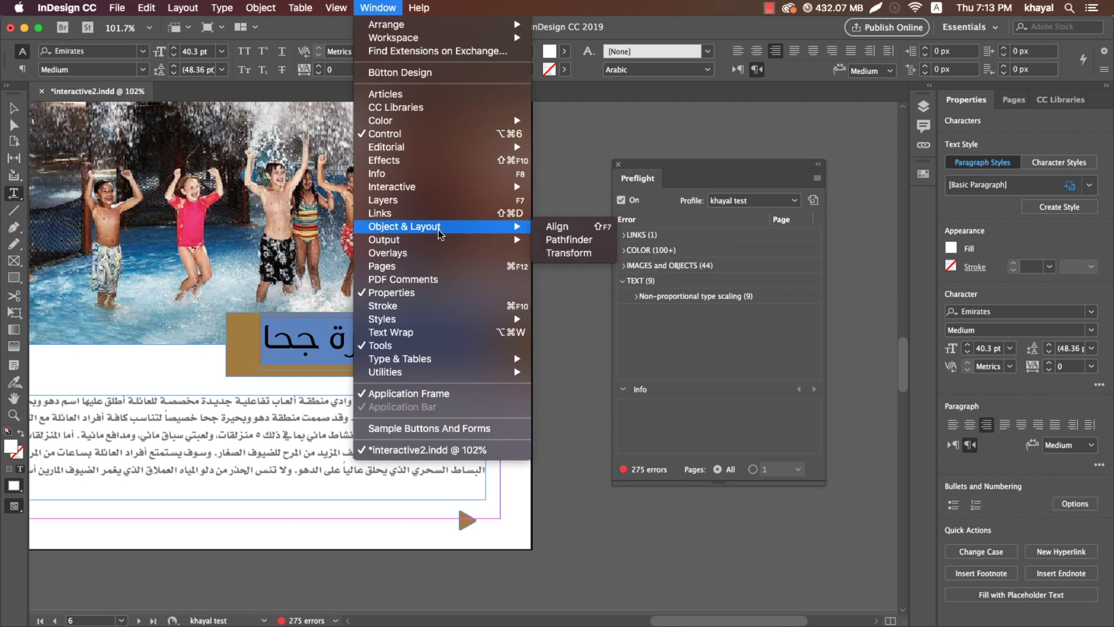
mouse_move(442, 239)
left_click(555, 239)
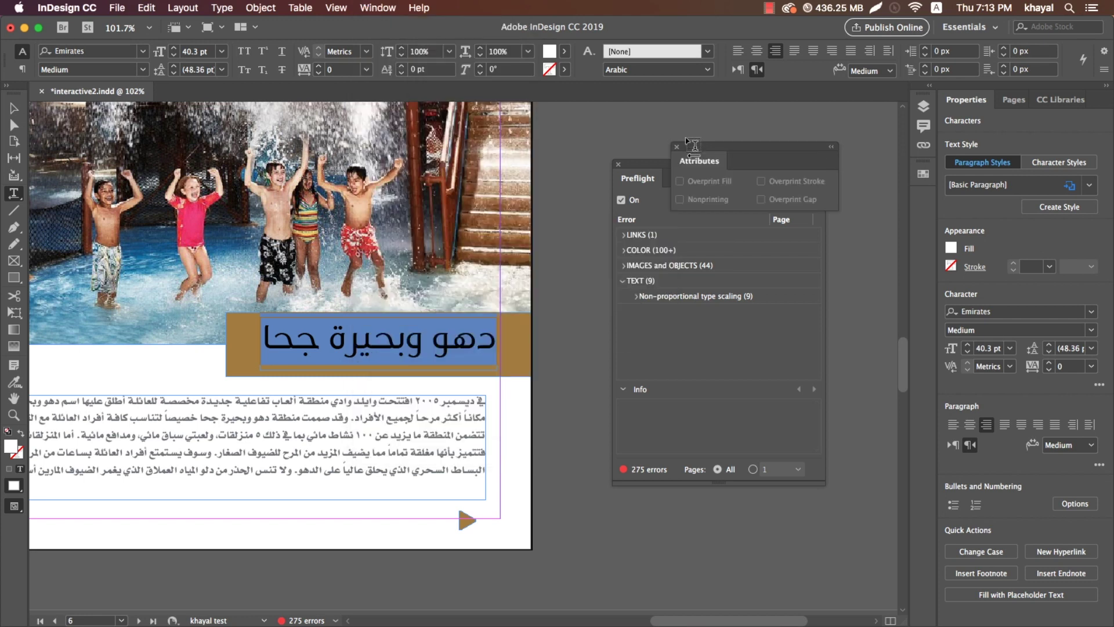
left_click_drag(695, 145, 320, 203)
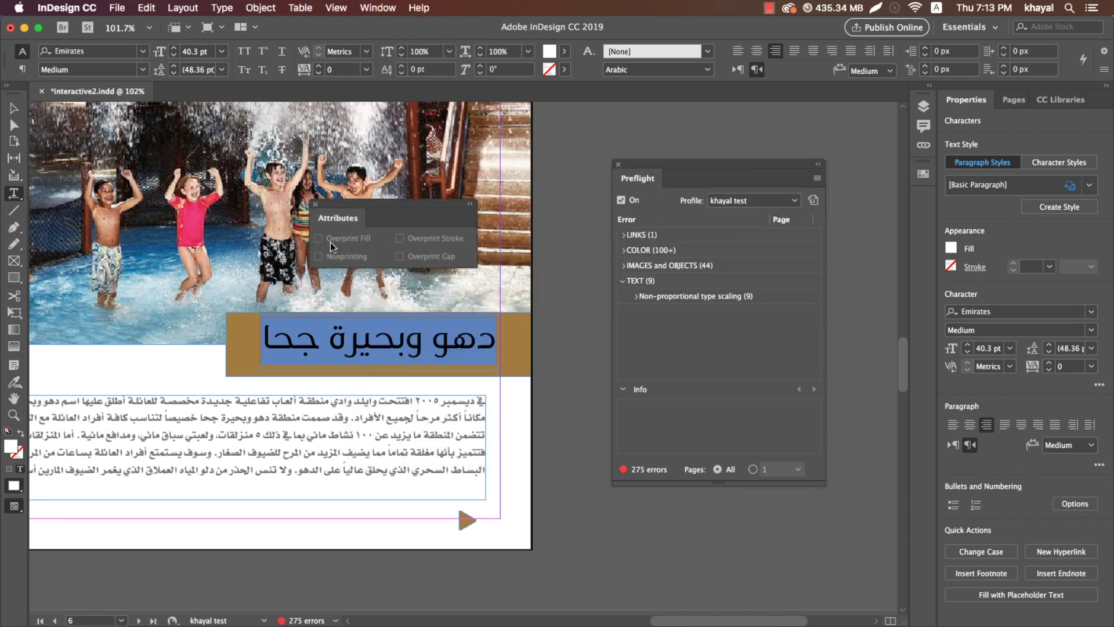
key("Escape")
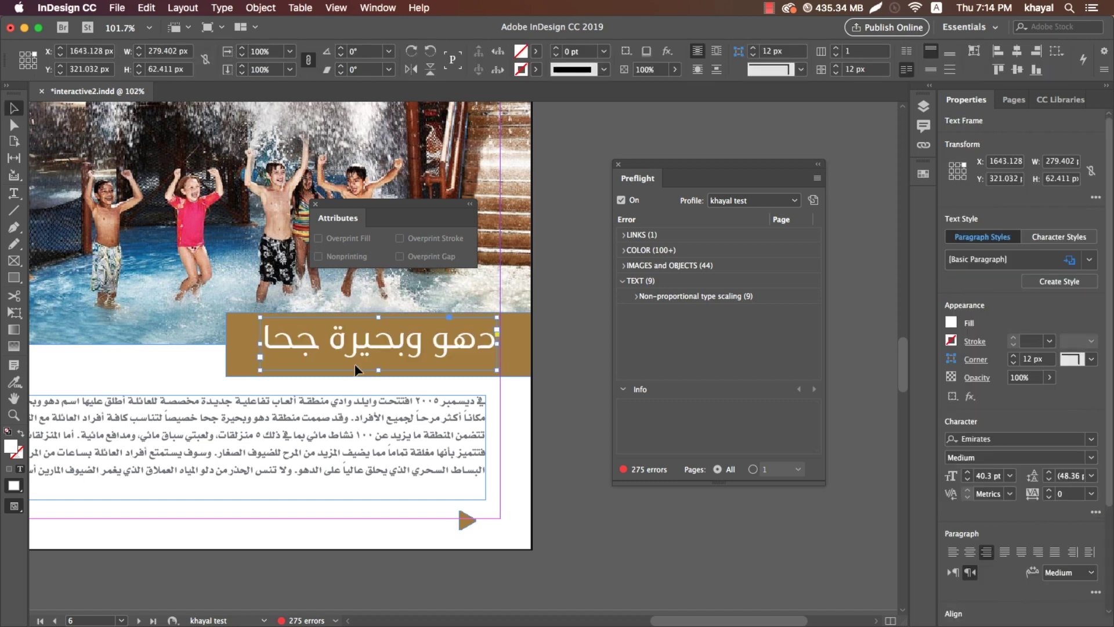
triple_click(372, 340)
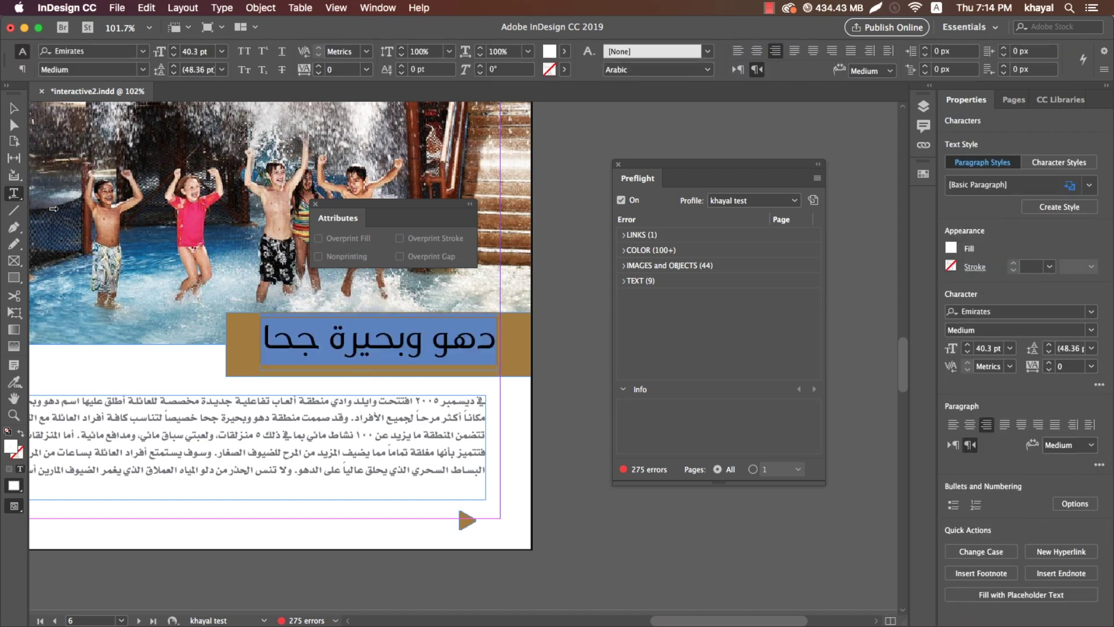
key("Escape")
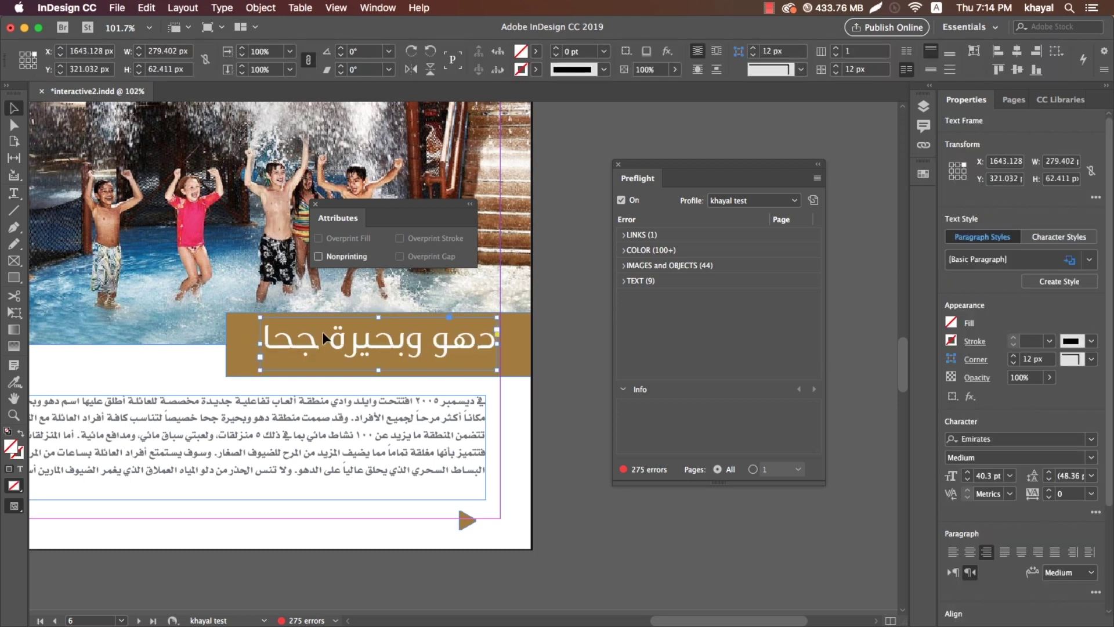
Step: Change the fill of the title text in the gold rectangle to a pale yellow
triple_click(321, 337)
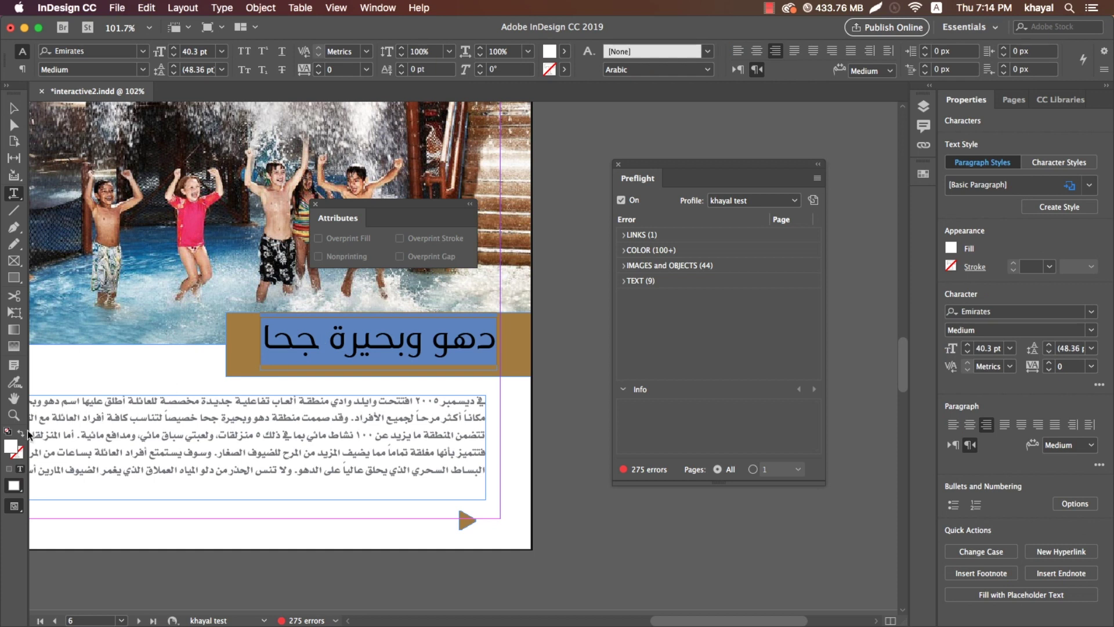
double_click(12, 447)
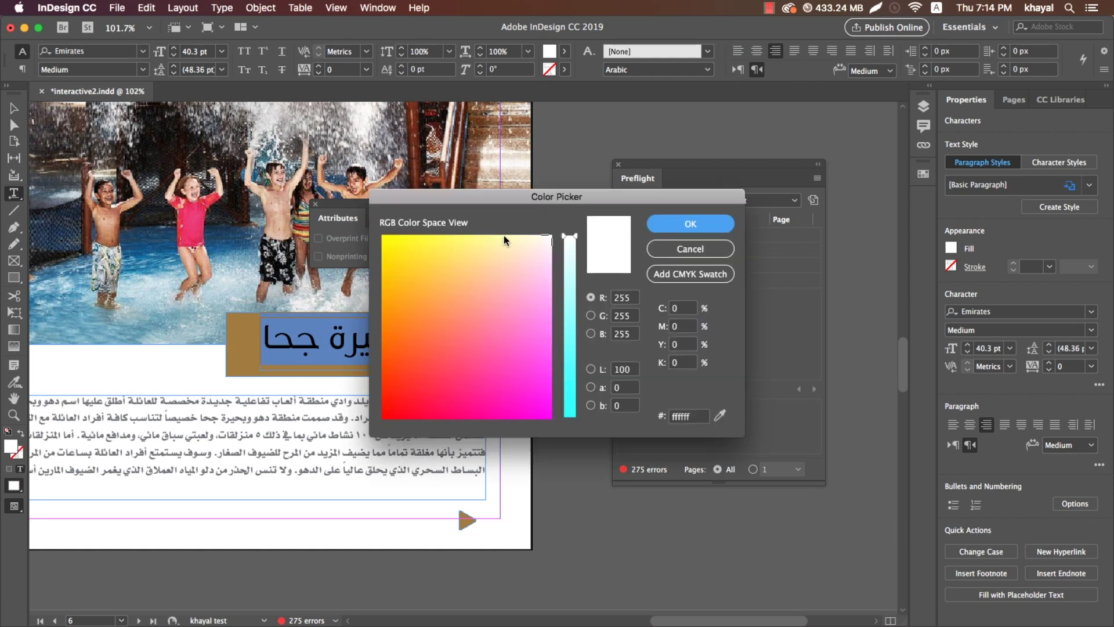
left_click_drag(509, 240, 517, 235)
left_click(670, 231)
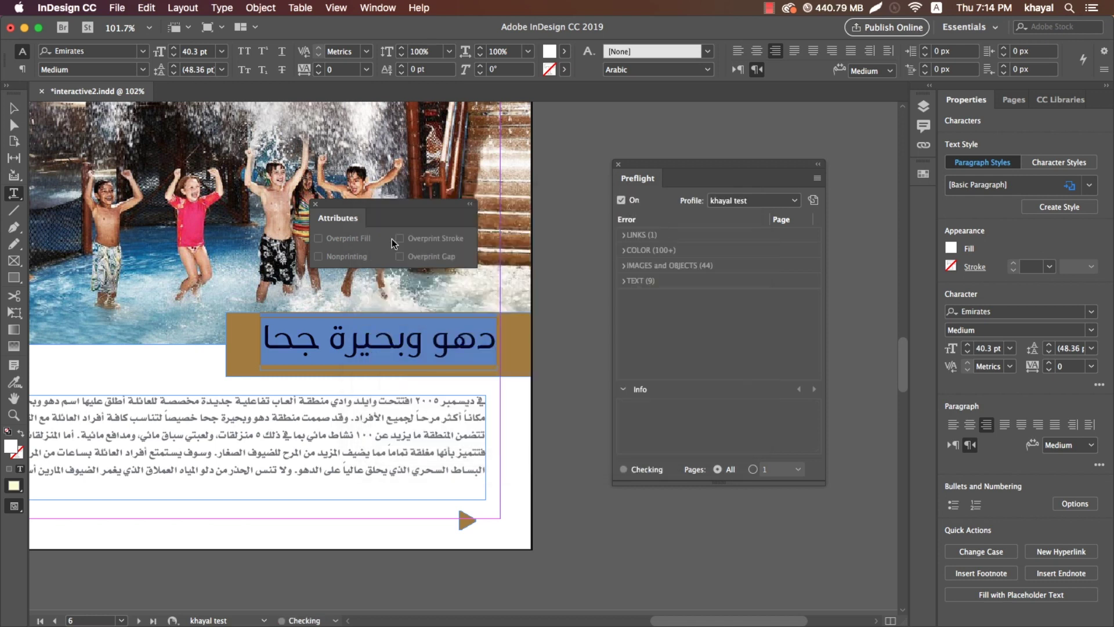
Step: Enable Overprint Fill for the title text in the gold rectangle, verify the attribute on the text, and deselect it
left_click(318, 239)
key("Escape")
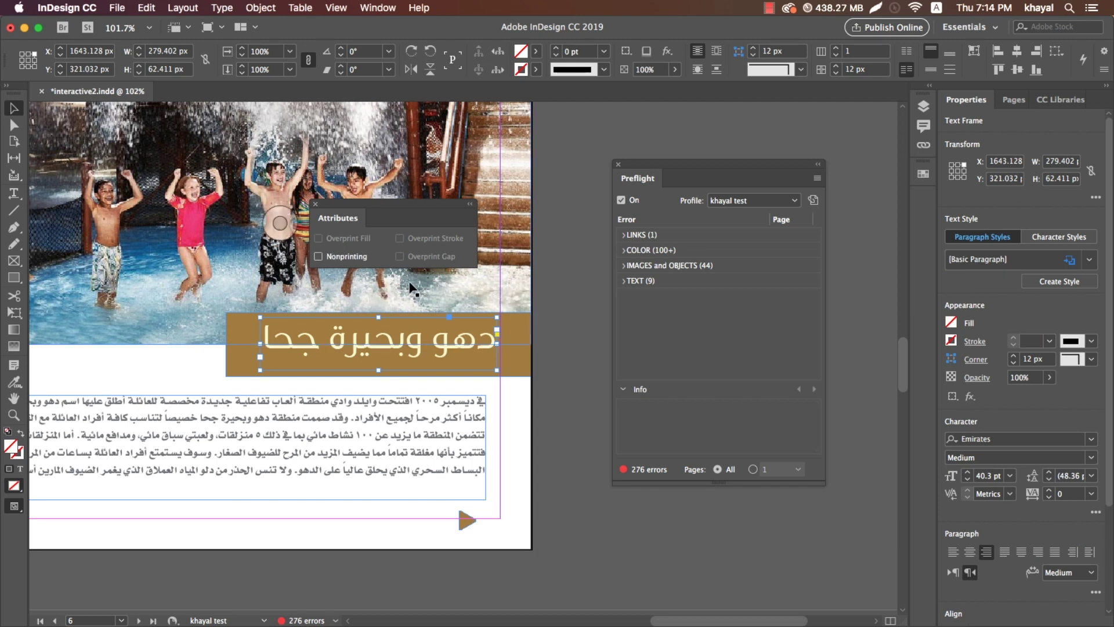
key("Return")
key("super+a")
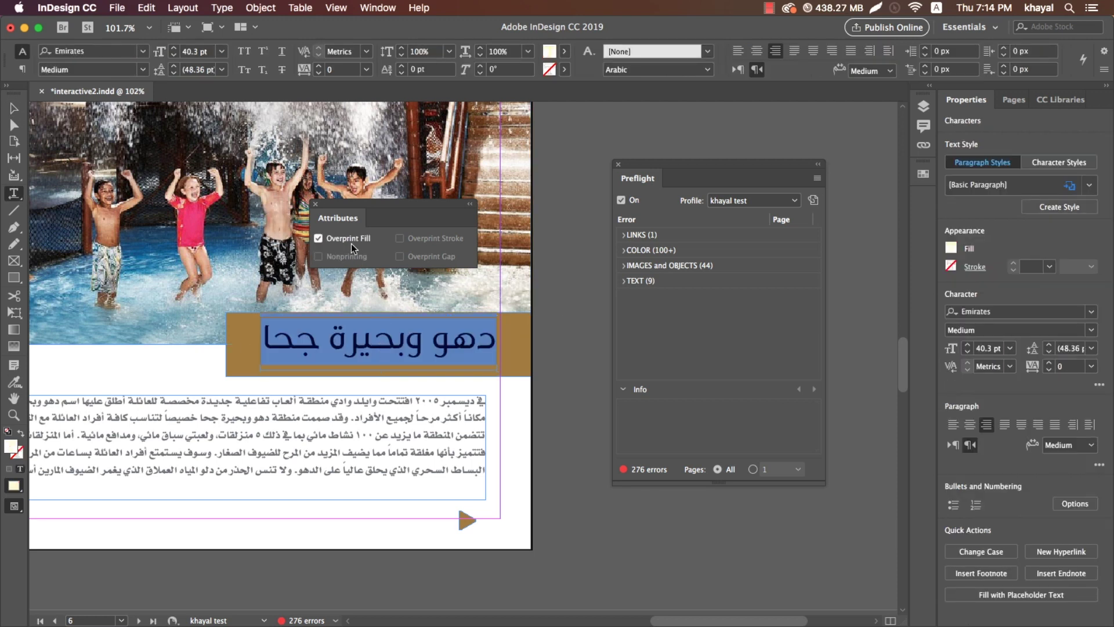
left_click(12, 108)
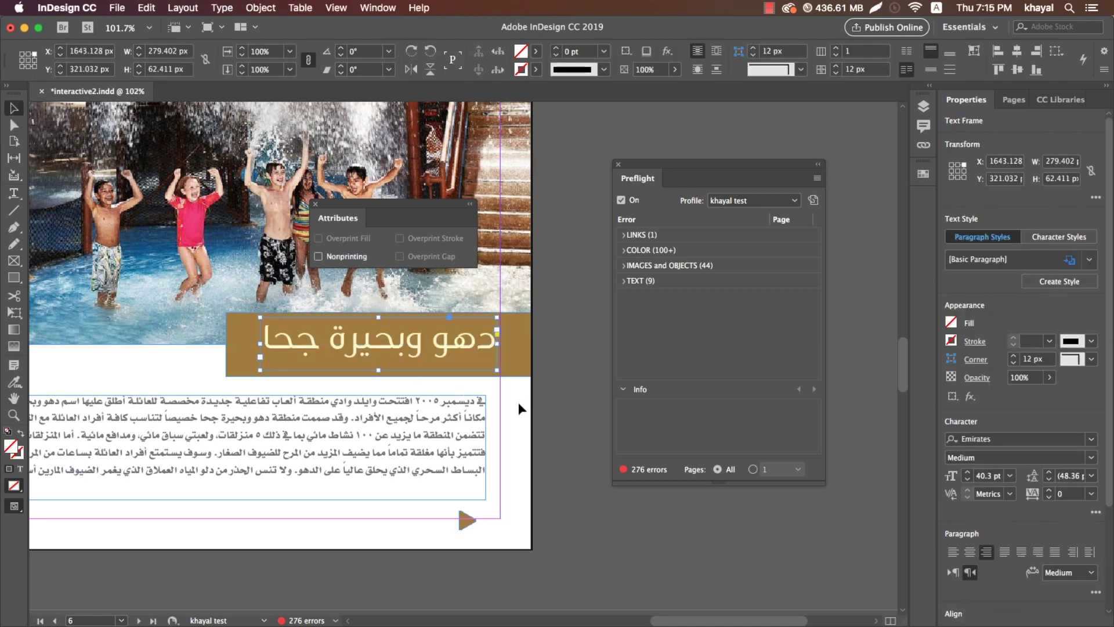
left_click(534, 406)
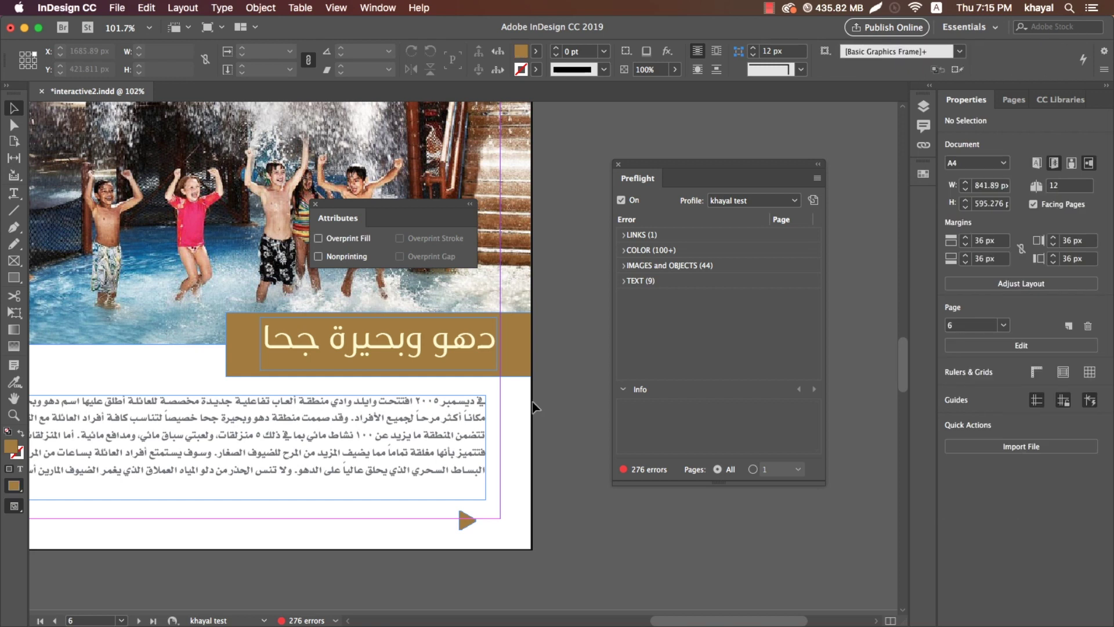
Step: Turn on Overprint Preview to examine how the title text overprints the gold rectangle
left_click(336, 8)
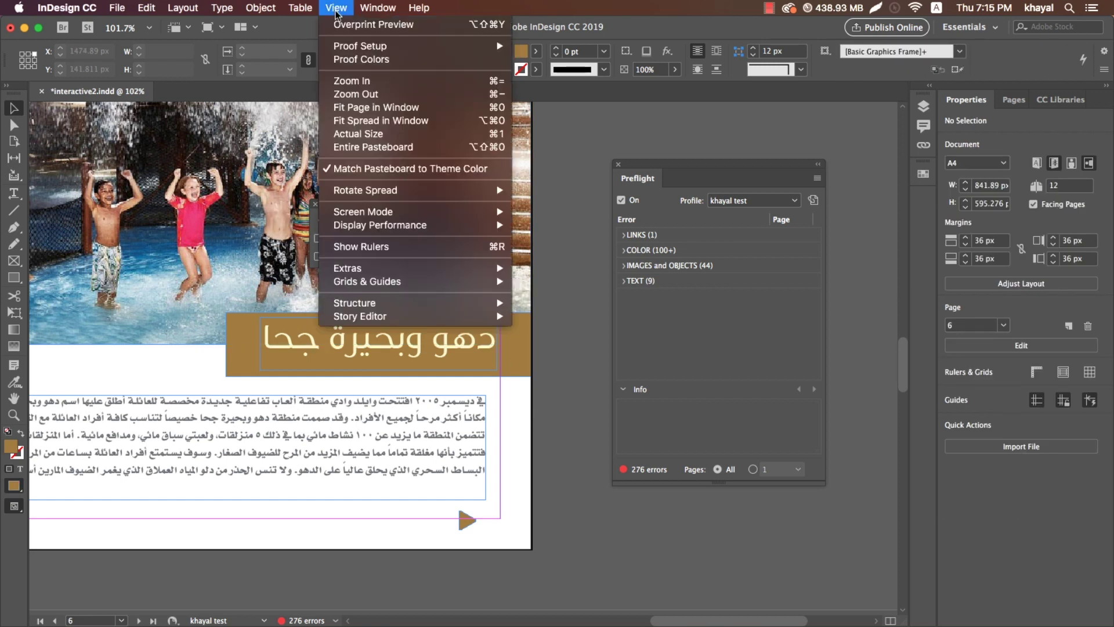
left_click(343, 21)
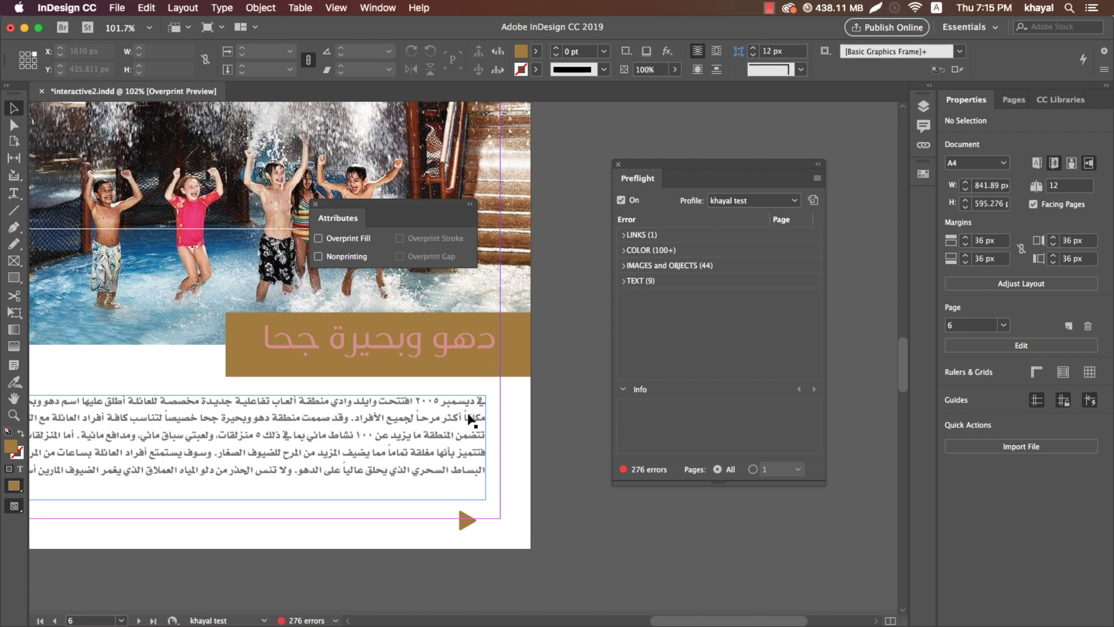
left_click(475, 358)
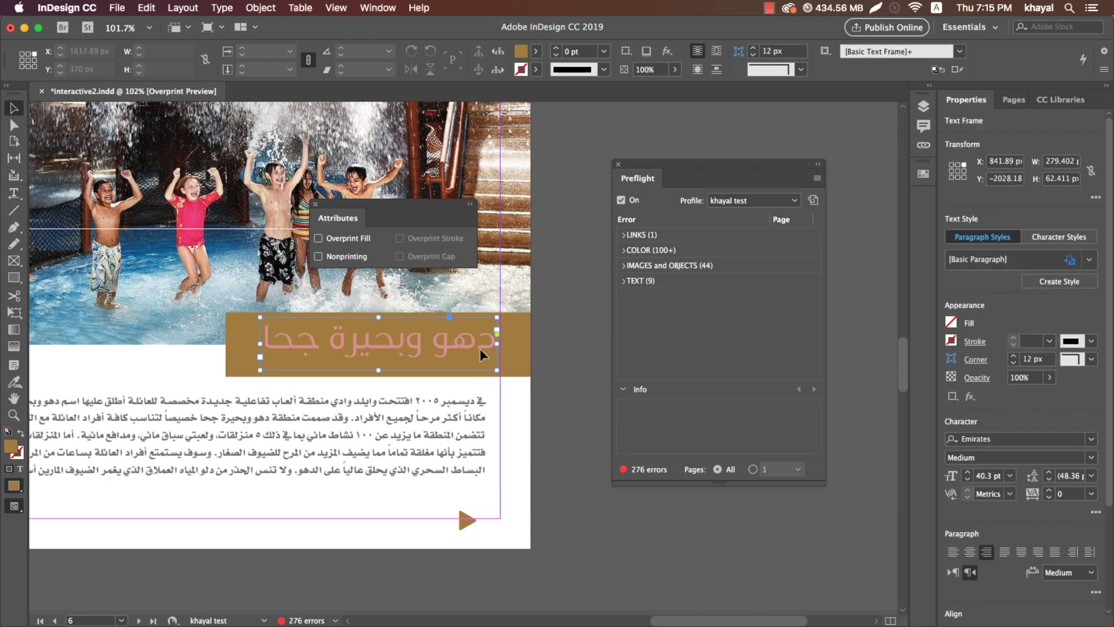
Step: Locate the title text listed under Overprinting in the Preflight color errors, turn off its Overprint Fill and close the Attributes panel
left_click(625, 250)
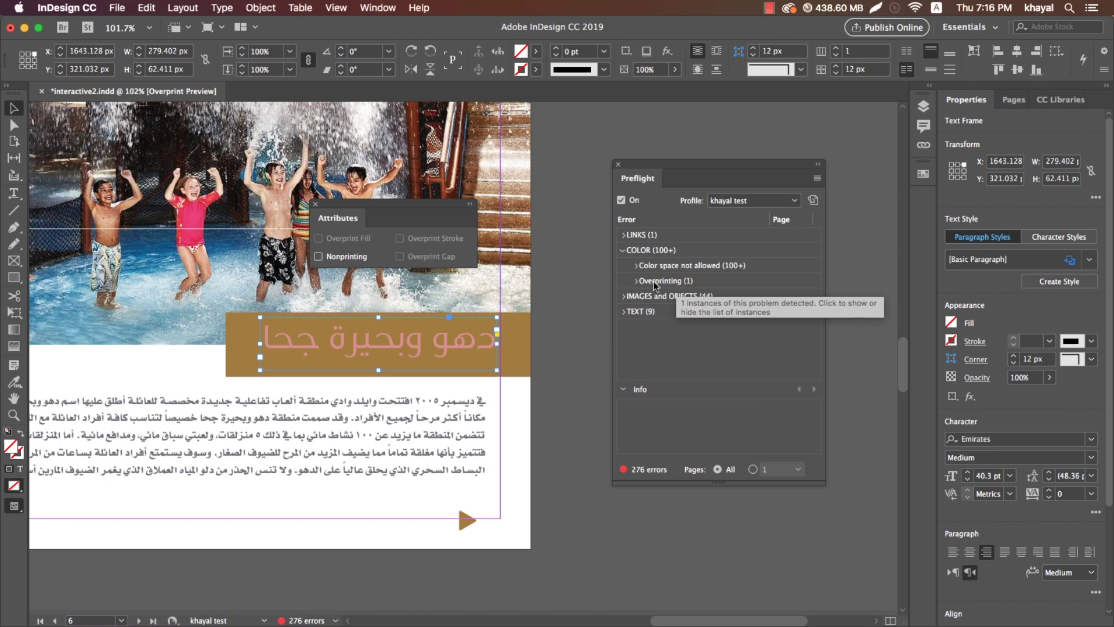
left_click(636, 281)
left_click(805, 297)
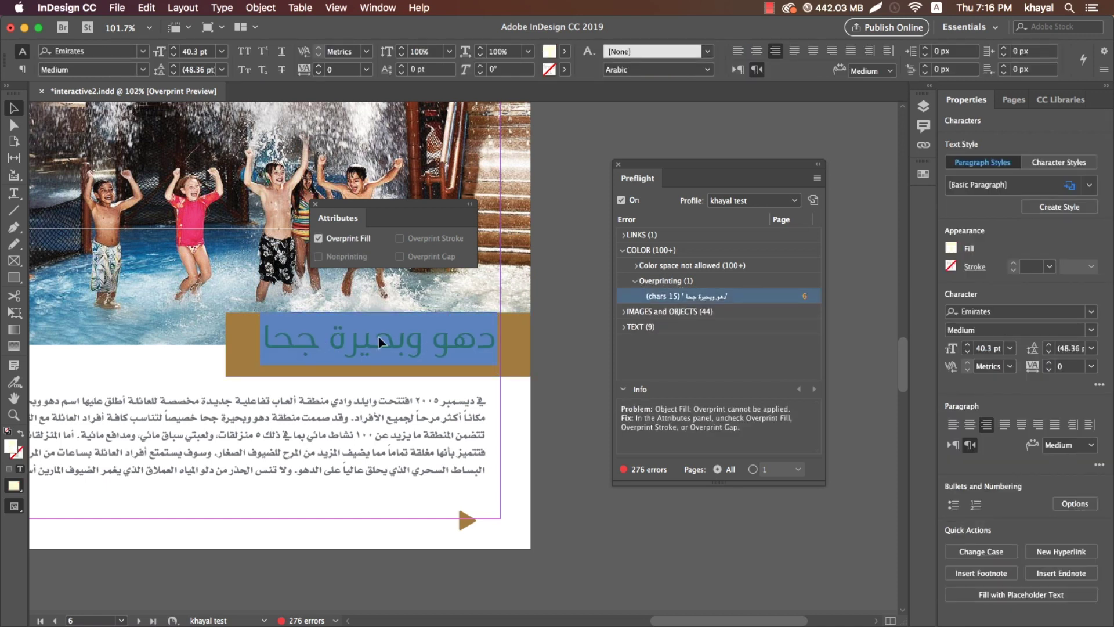
left_click(335, 239)
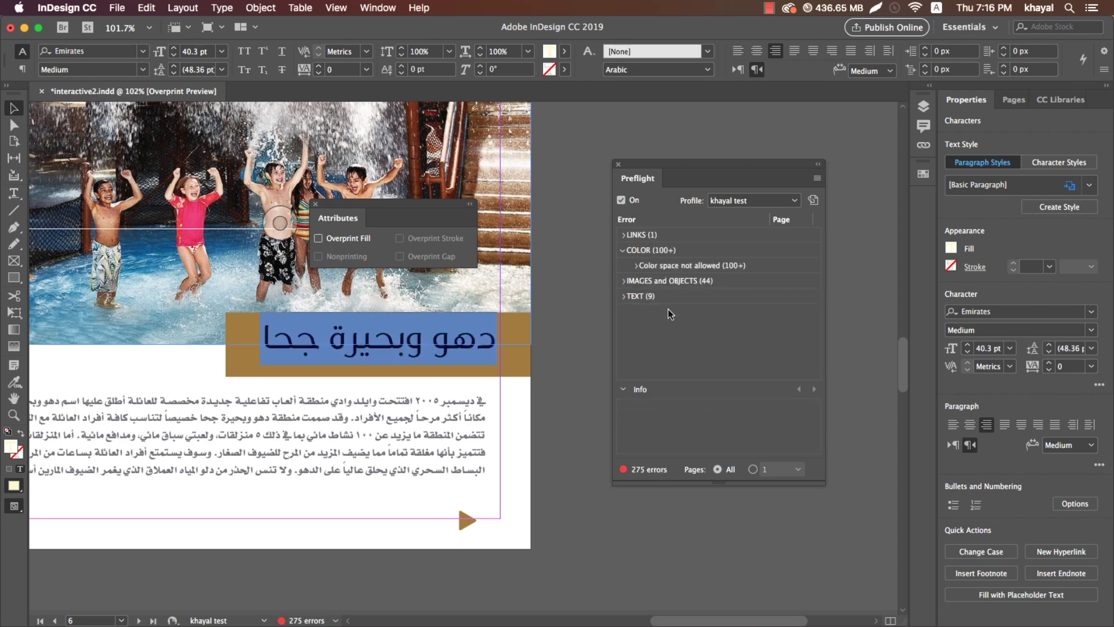
left_click(315, 204)
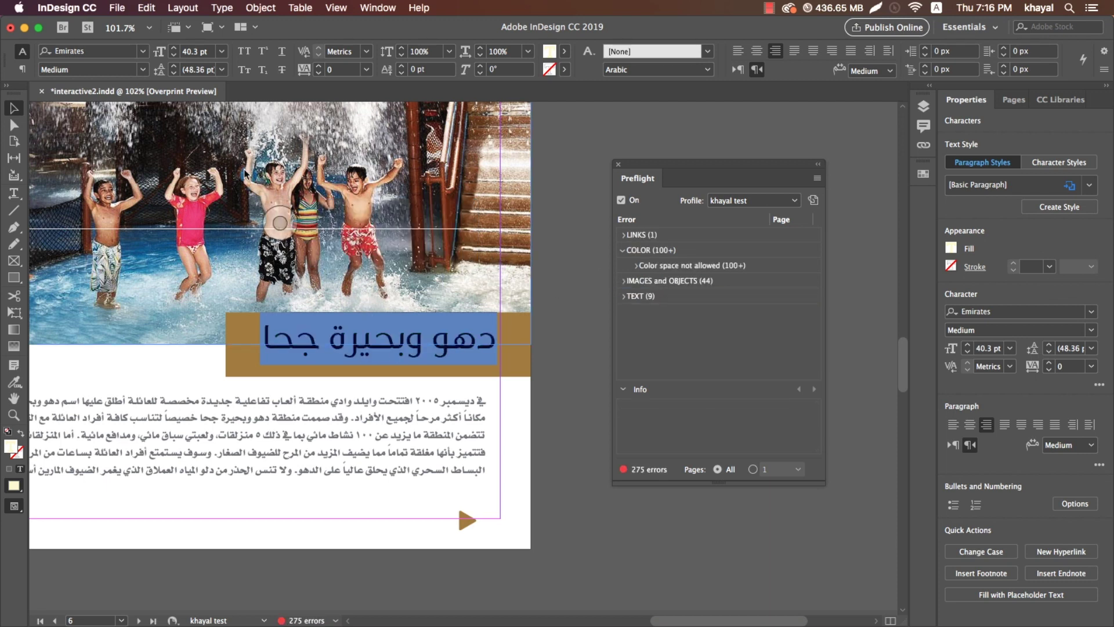
Step: Deselect the title text and turn off Overprint Preview
key("Escape")
left_click(583, 418)
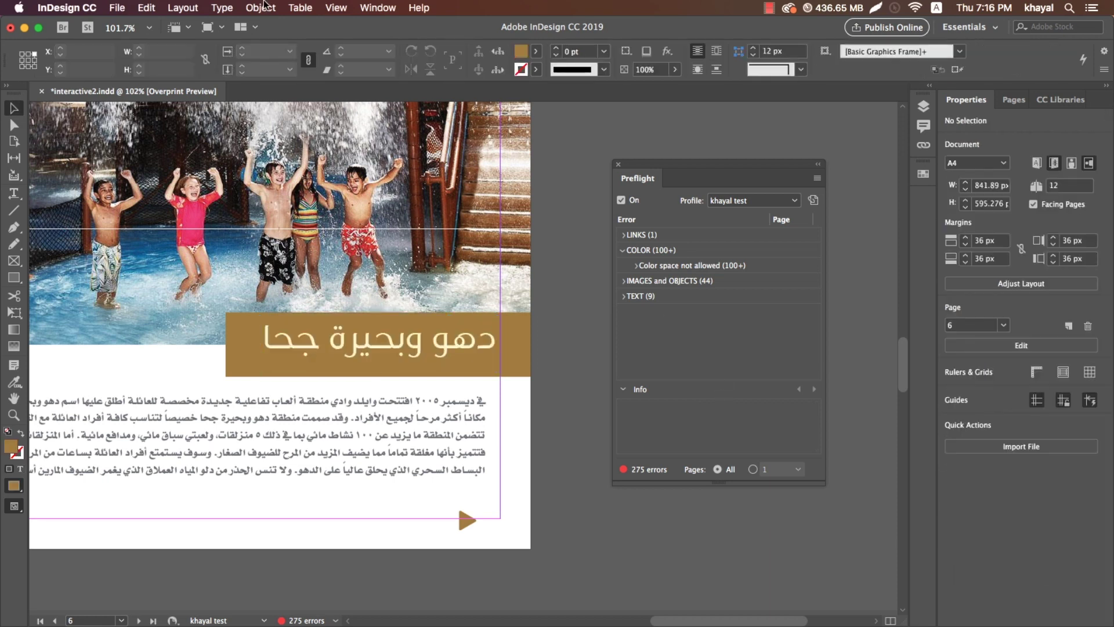
left_click(336, 7)
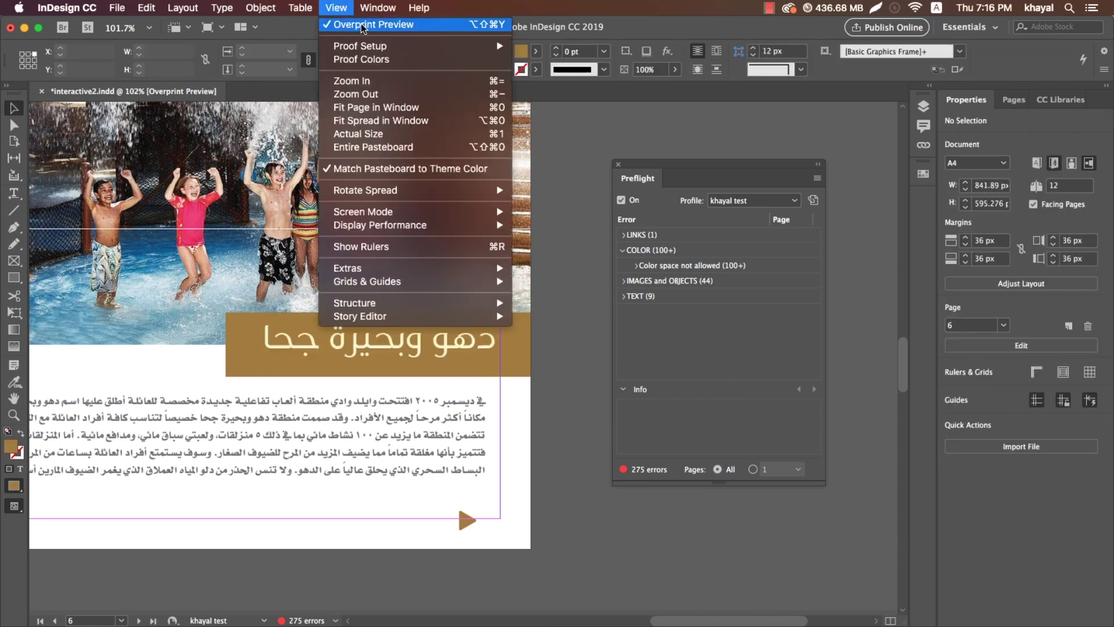
left_click(361, 26)
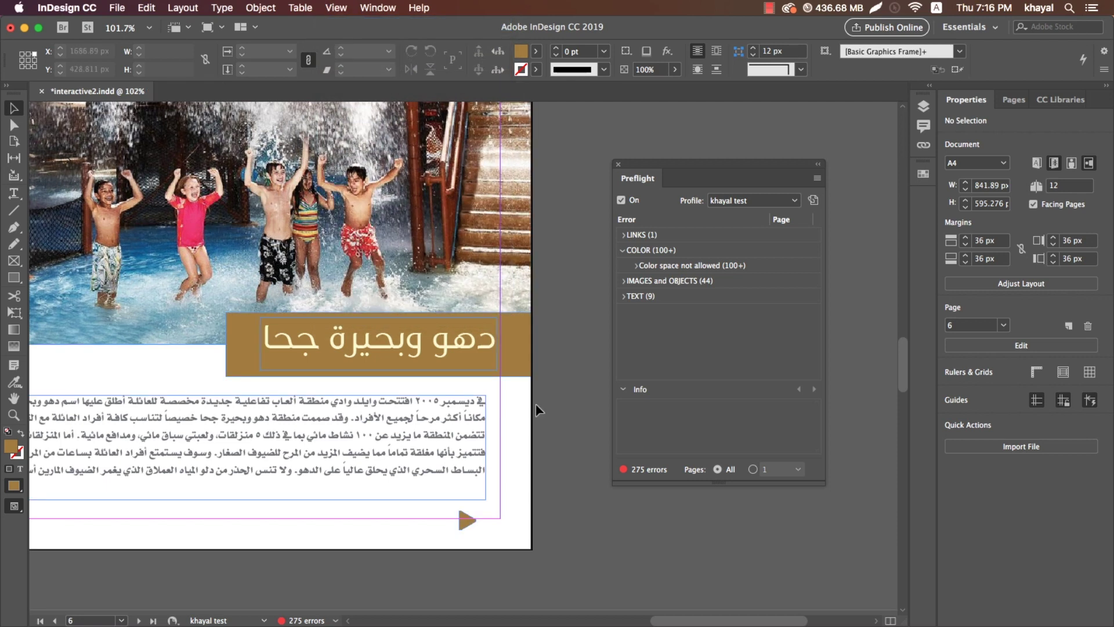